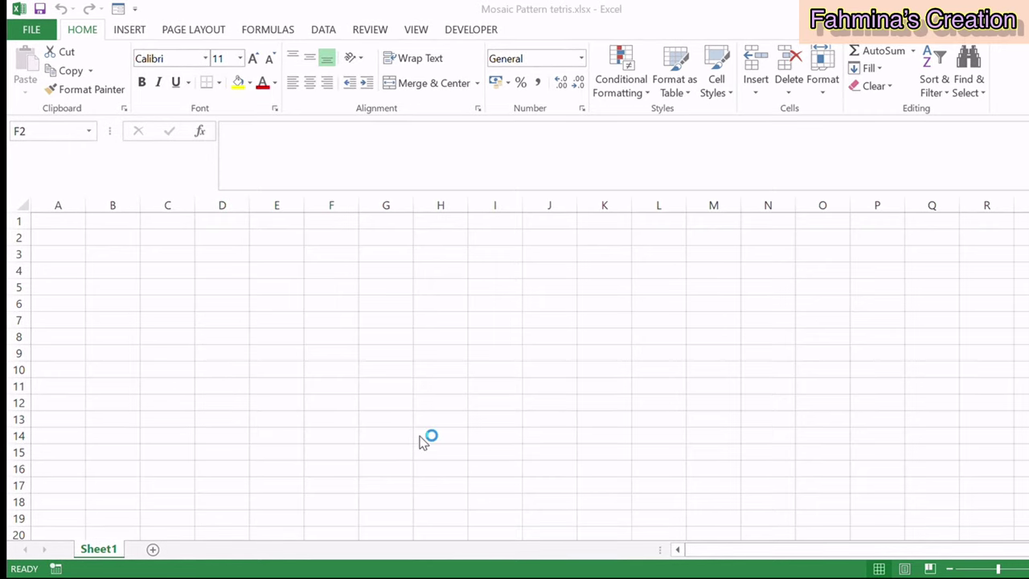
Step: Resize the cells in columns A through S with taller rows and narrower columns so they look roughly square
{"action": "left_click_drag", "start_coordinate": [271, 265], "coordinate": [278, 390]}
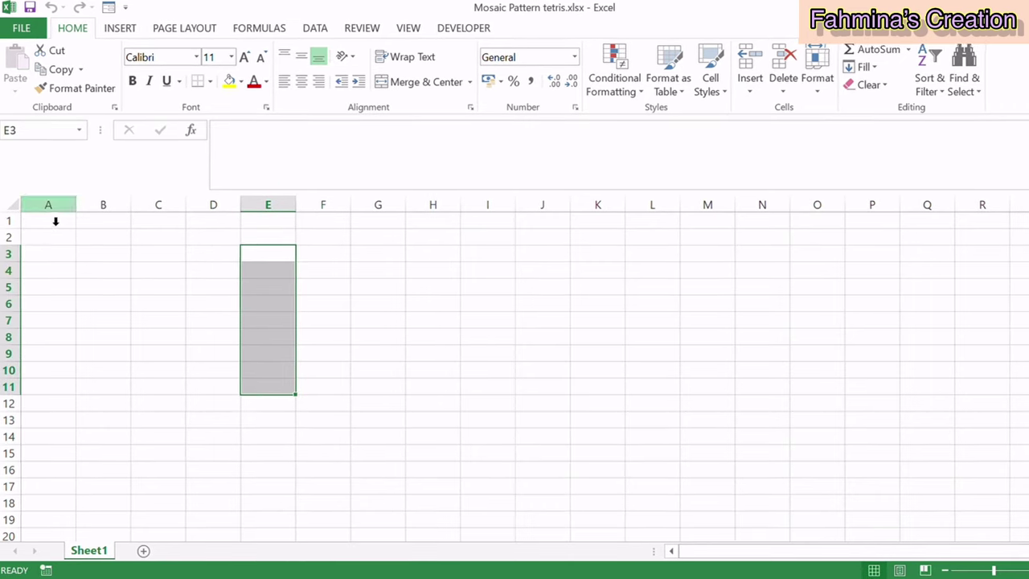
{"action": "left_click_drag", "start_coordinate": [50, 207], "coordinate": [1025, 322]}
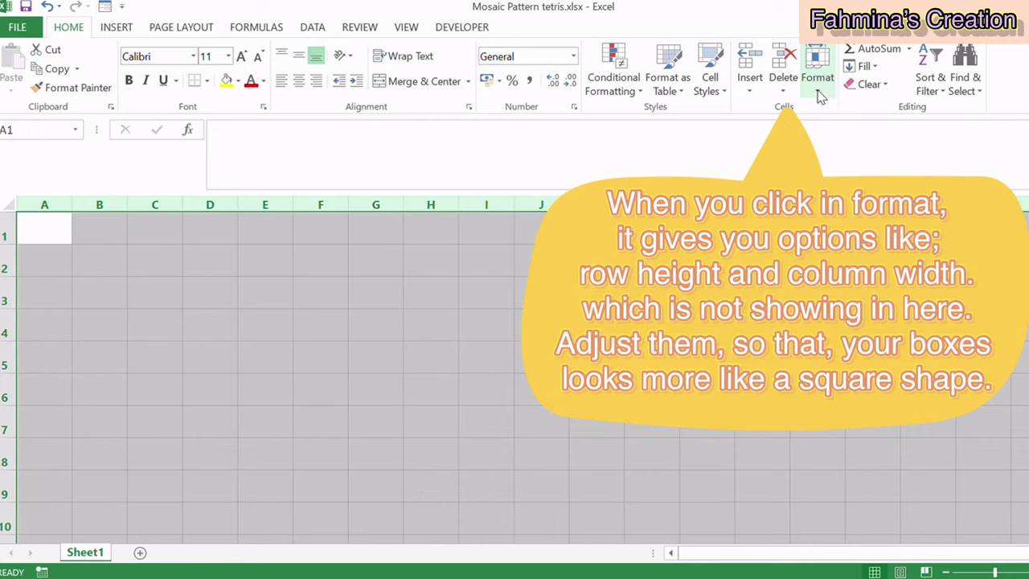
{"action": "left_click", "coordinate": [819, 85]}
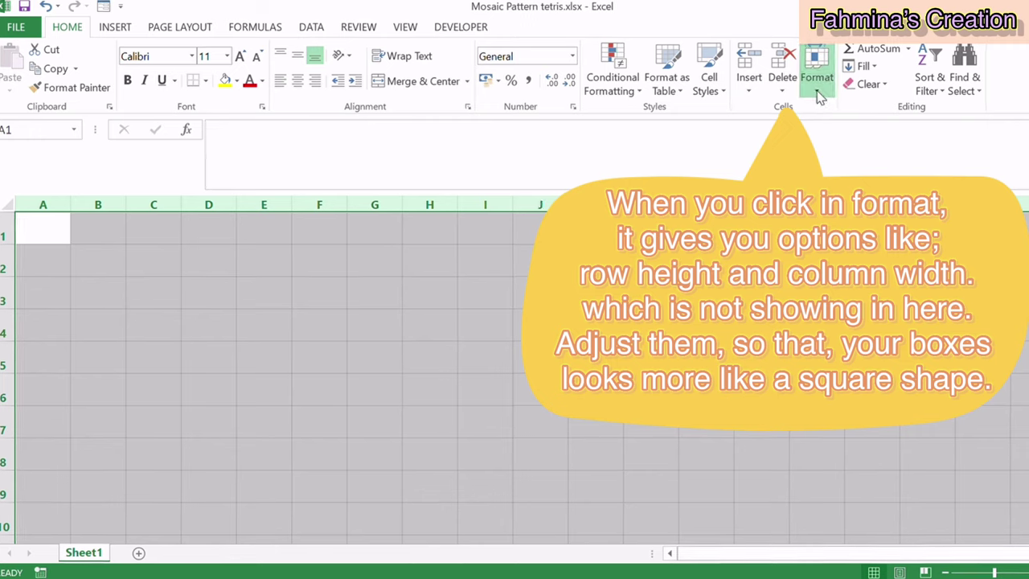
{"action": "key", "text": "Escape"}
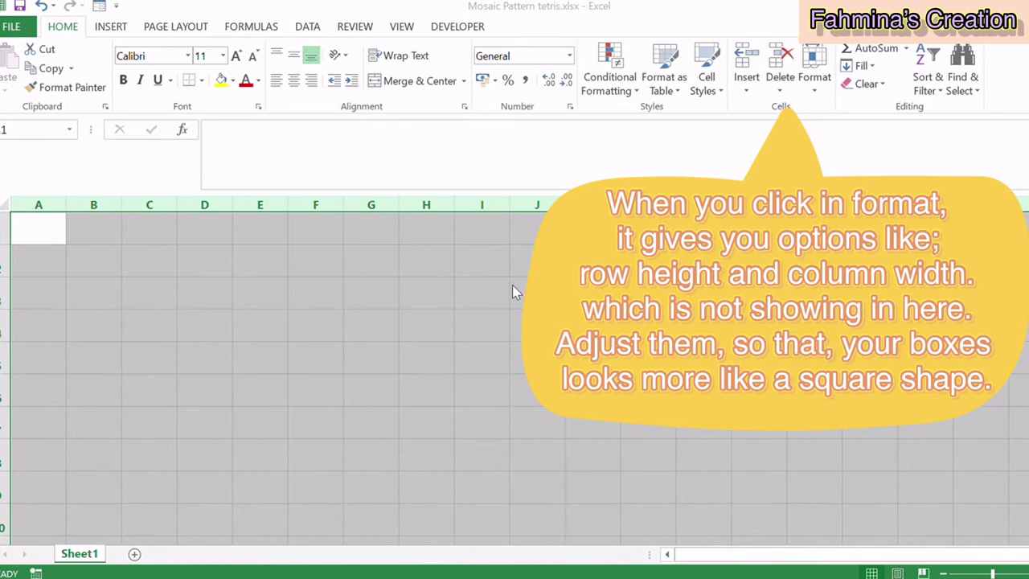
{"action": "key", "text": "Return"}
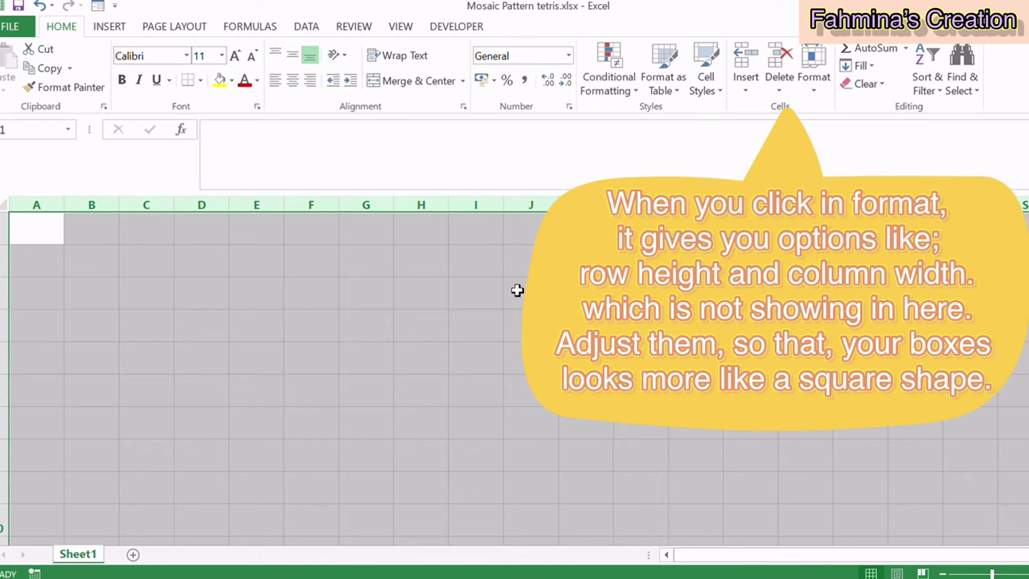
{"action": "left_click", "coordinate": [813, 80]}
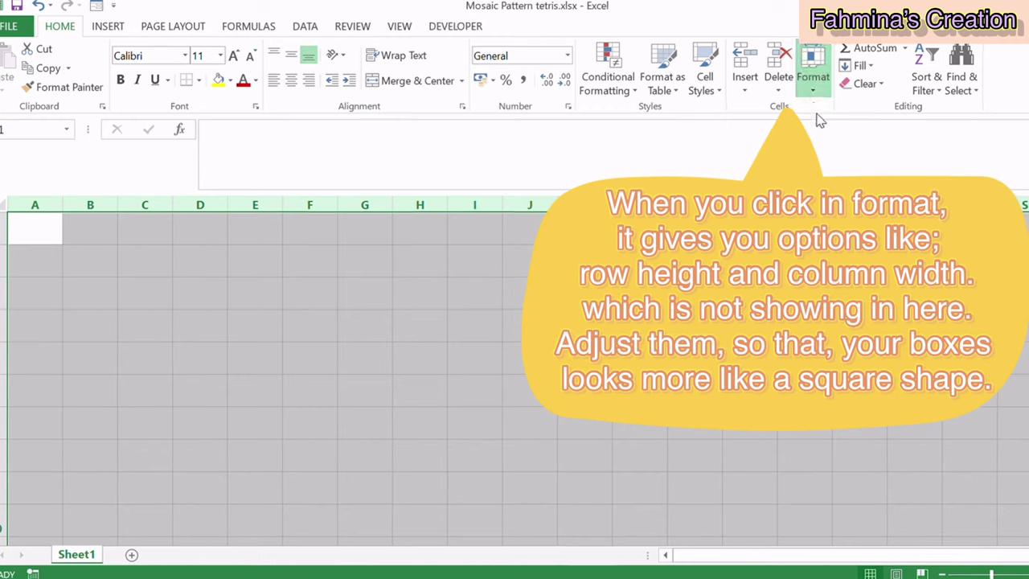
{"action": "key", "text": "Escape"}
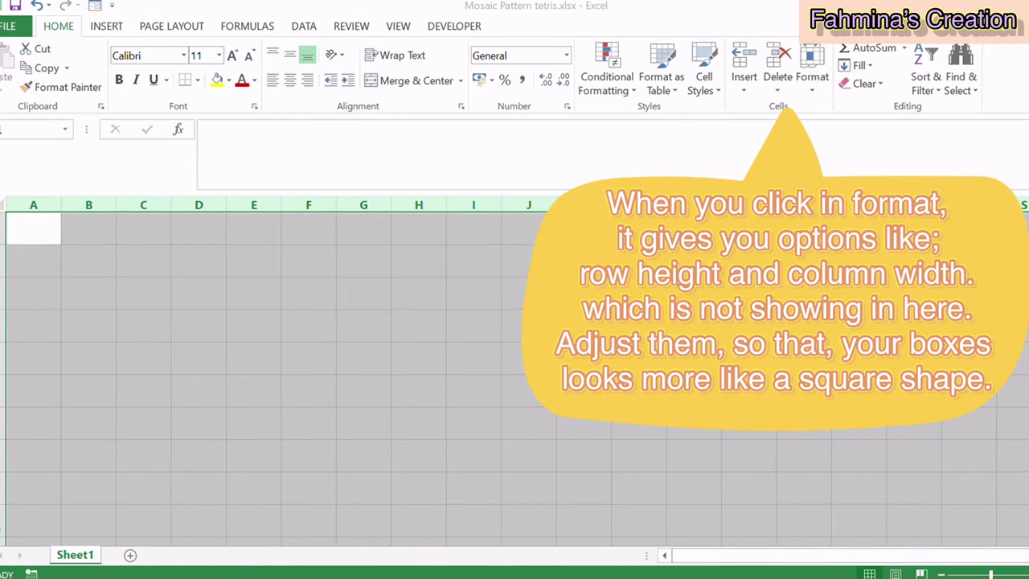
{"action": "key", "text": "Return"}
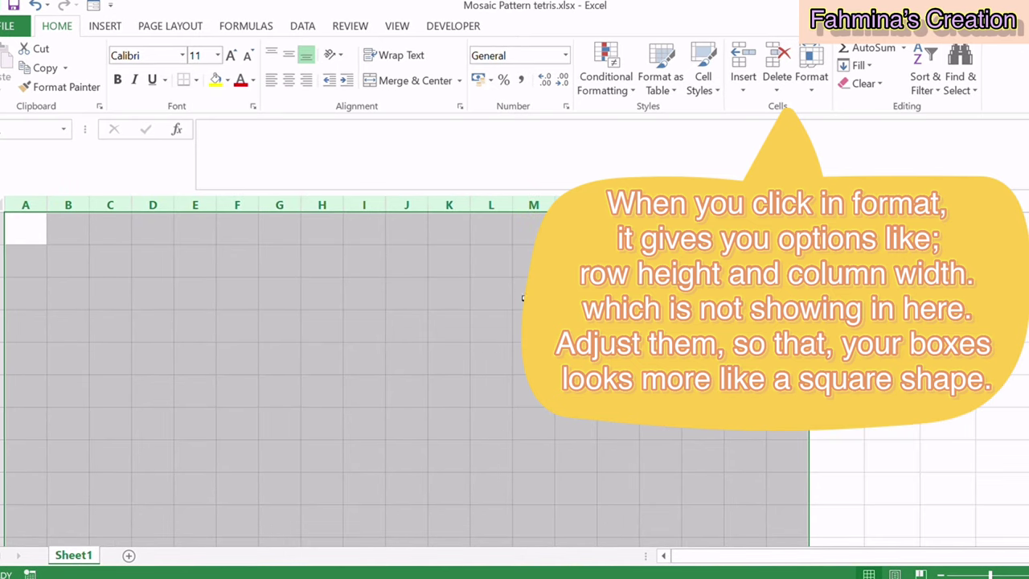
{"action": "left_click_drag", "start_coordinate": [994, 576], "coordinate": [996, 576]}
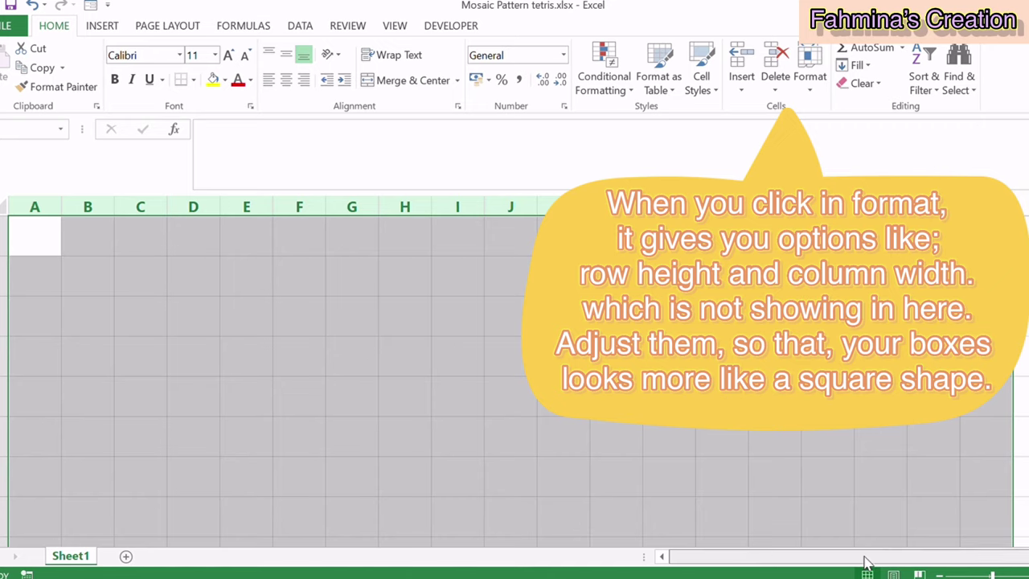
Step: Enter 1 in a lower cell of column D and 2 in the adjacent cell of column E
{"action": "left_click", "coordinate": [184, 417]}
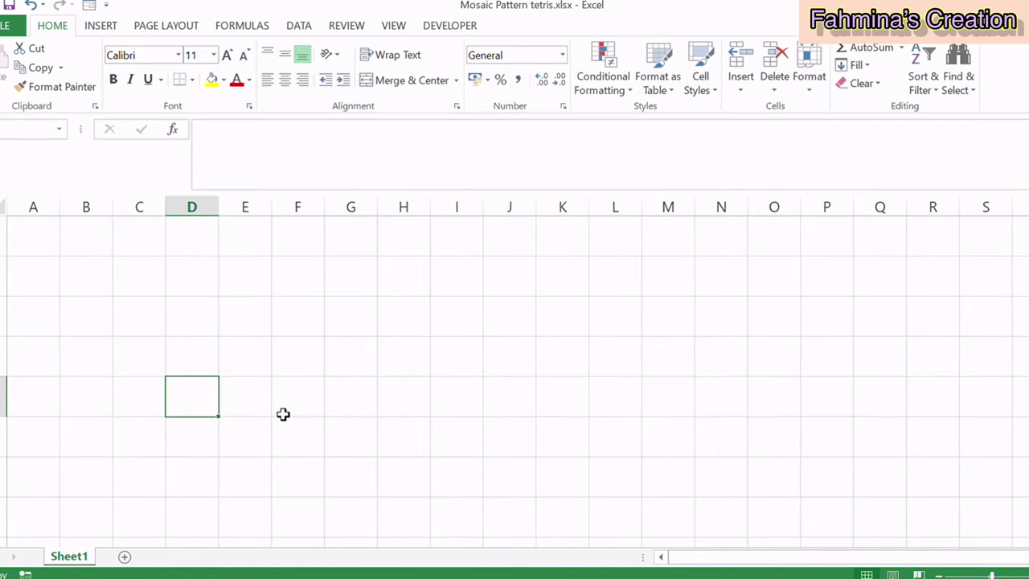
{"action": "left_click", "coordinate": [280, 408]}
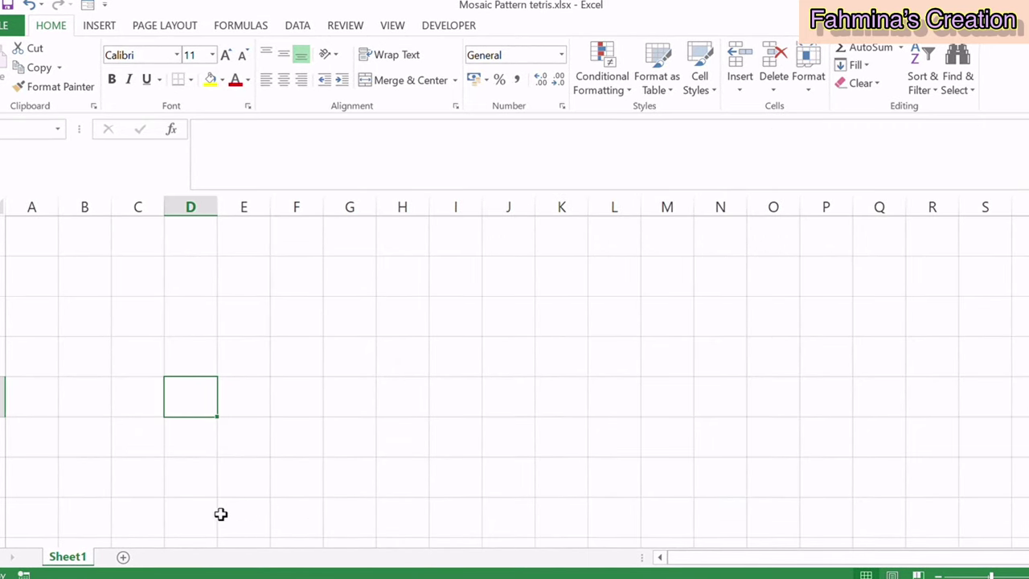
{"action": "left_click", "coordinate": [193, 491]}
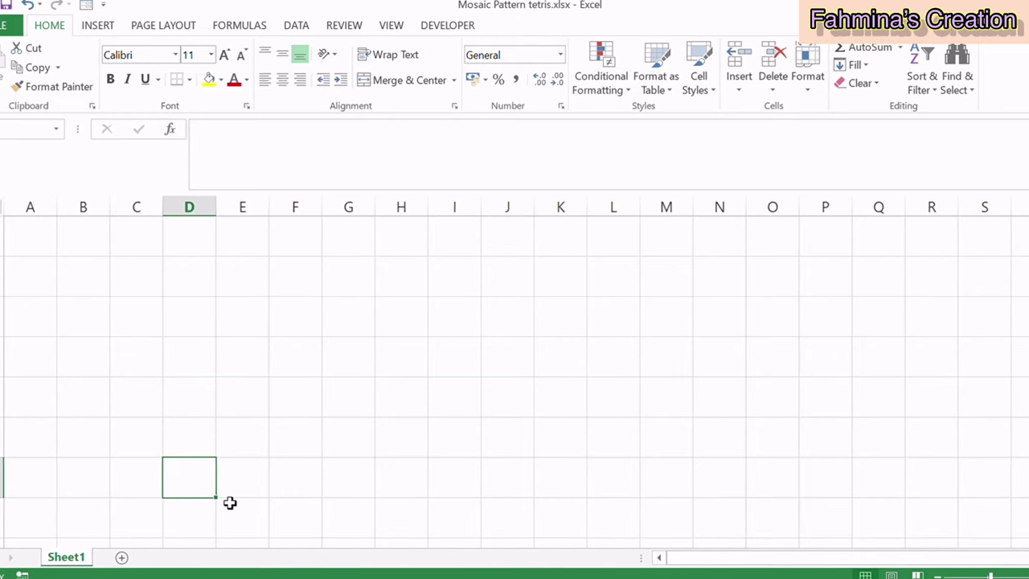
{"action": "scroll", "coordinate": [265, 397], "scroll_direction": "down", "scroll_amount": 3}
{"action": "scroll", "coordinate": [259, 406], "scroll_direction": "up", "scroll_amount": 3}
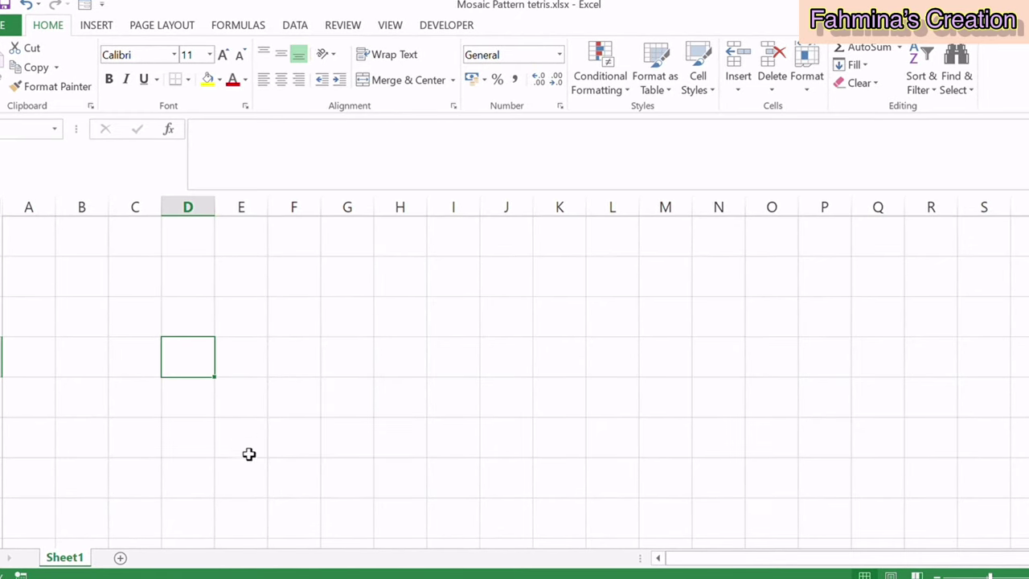
{"action": "left_click", "coordinate": [200, 531]}
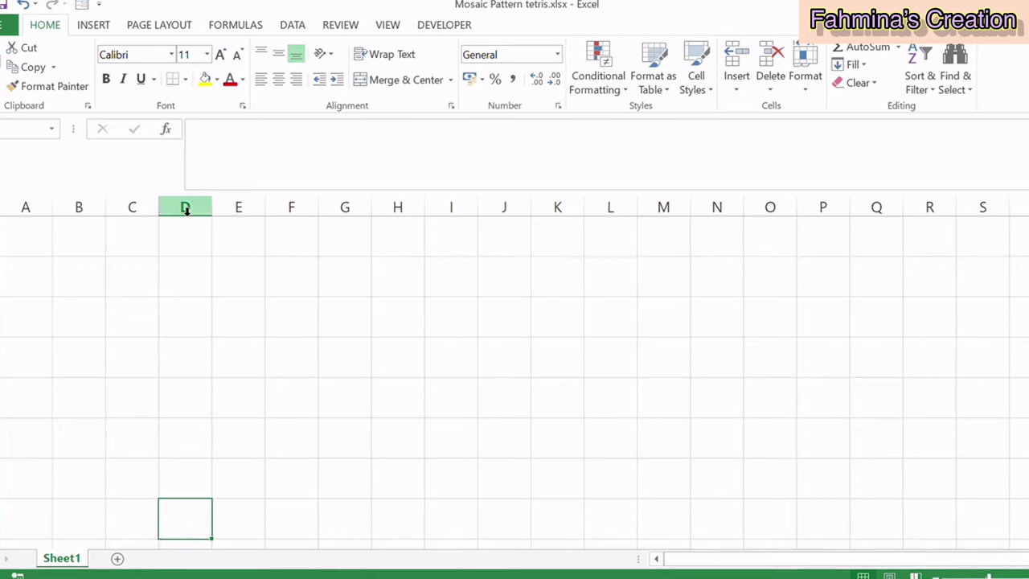
{"action": "type", "text": "1"}
{"action": "left_click", "coordinate": [239, 534]}
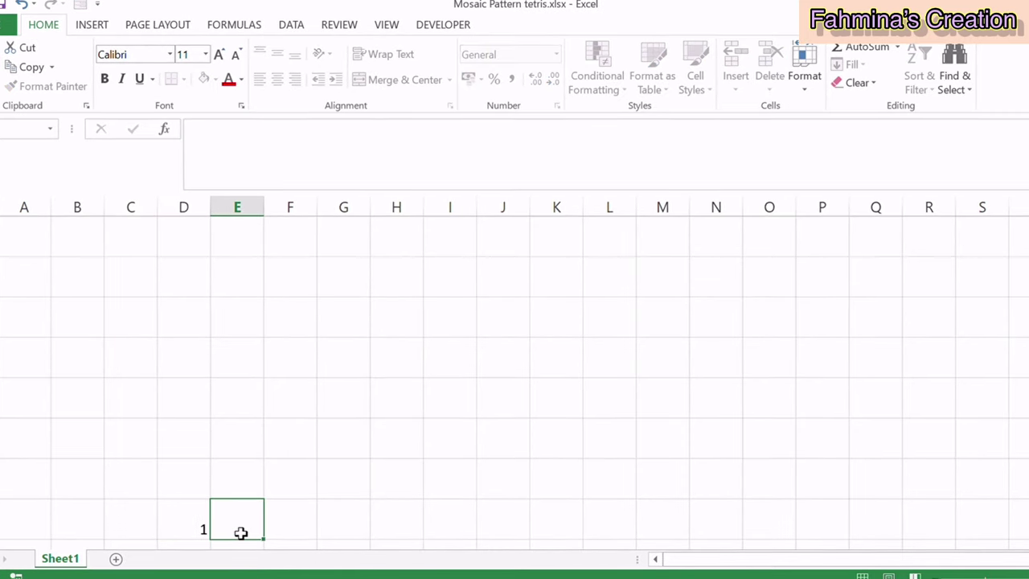
{"action": "type", "text": "2"}
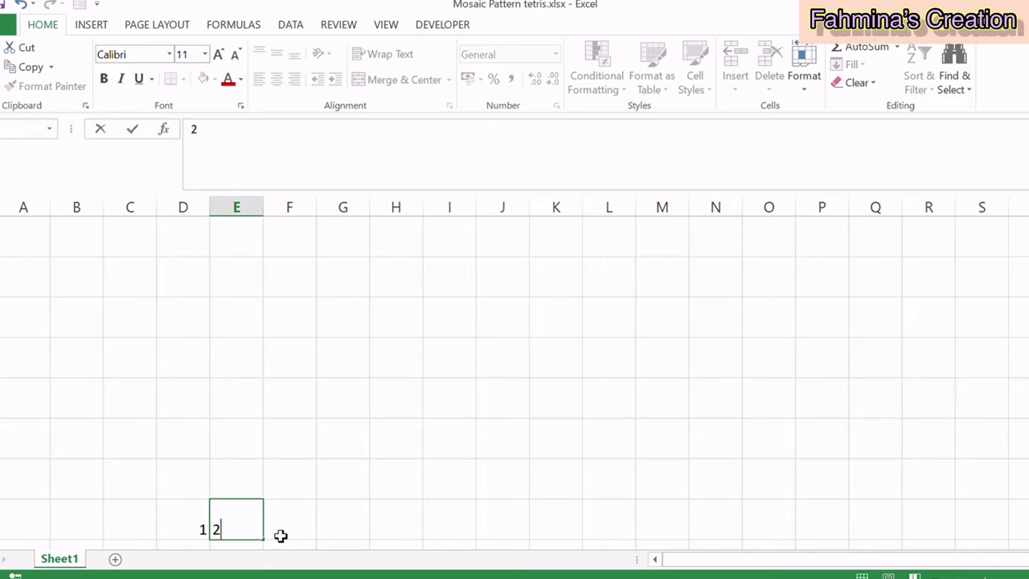
Step: Extend the 1, 2 series across the same row to column T, numbering the pattern columns 1 to 17
{"action": "left_click", "coordinate": [197, 531]}
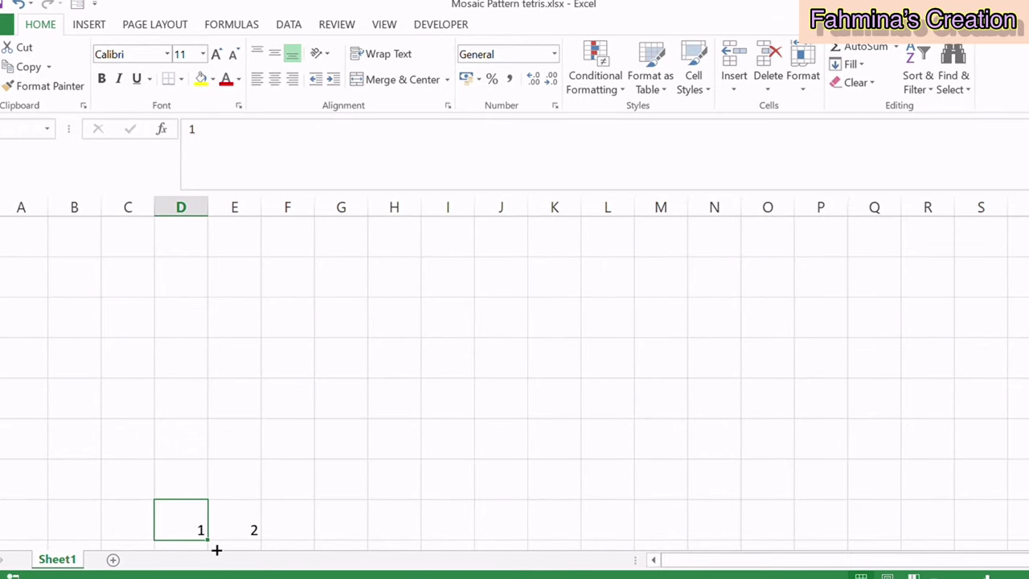
{"action": "left_click_drag", "start_coordinate": [214, 547], "coordinate": [339, 541]}
{"action": "left_click_drag", "start_coordinate": [161, 524], "coordinate": [197, 532]}
{"action": "left_click", "coordinate": [202, 525]}
{"action": "left_click", "coordinate": [149, 533]}
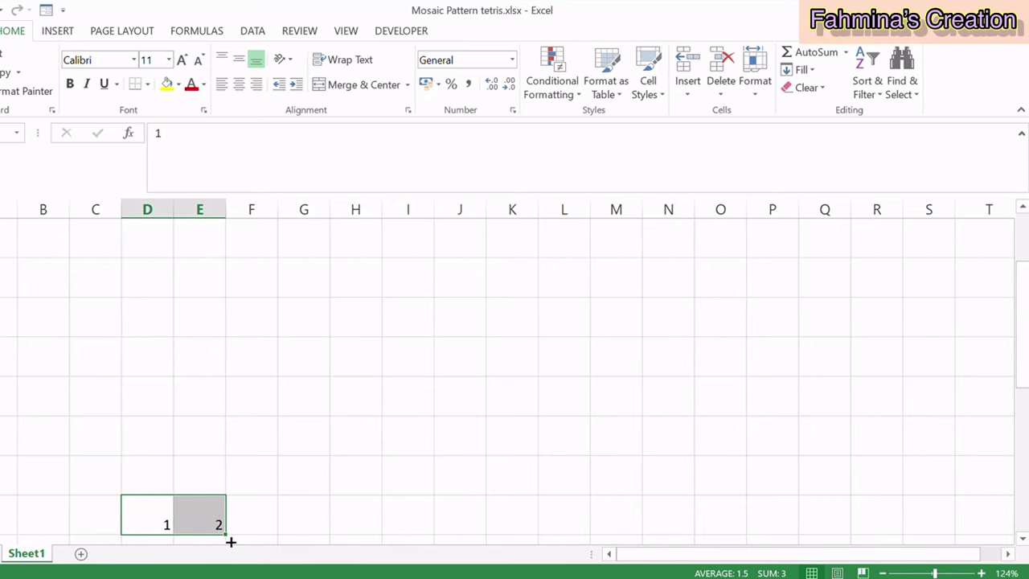
{"action": "left_click_drag", "start_coordinate": [231, 542], "coordinate": [239, 541]}
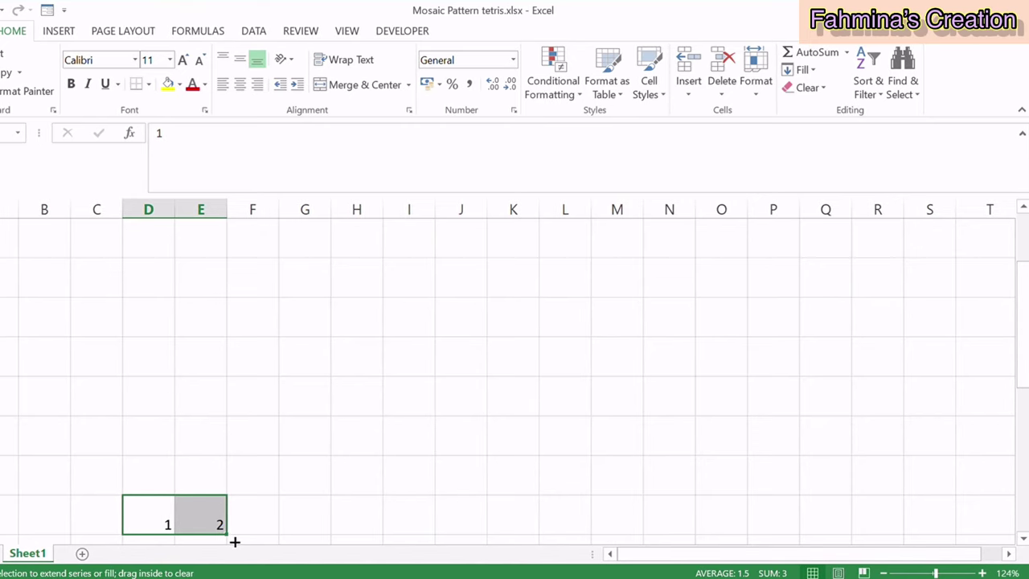
{"action": "left_click_drag", "start_coordinate": [253, 538], "coordinate": [997, 535]}
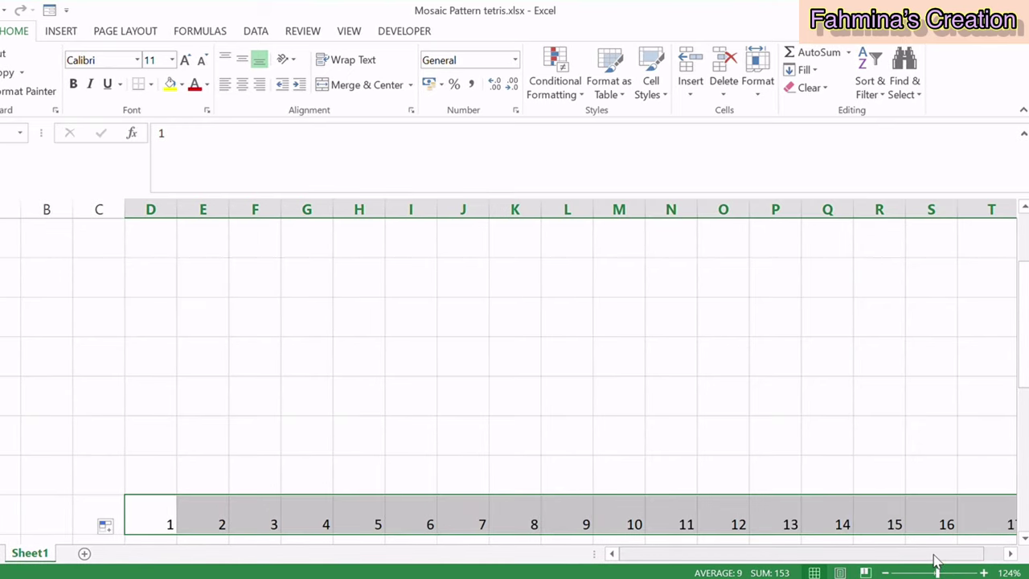
Step: Number the pattern rows 1 to 9 down column U by entering 1 and 2 and extending the series to just above the column-number row
{"action": "mouse_move", "coordinate": [935, 558]}
{"action": "left_mouse_down"}
{"action": "mouse_move", "coordinate": [960, 558]}
{"action": "mouse_move", "coordinate": [899, 557]}
{"action": "left_mouse_up"}
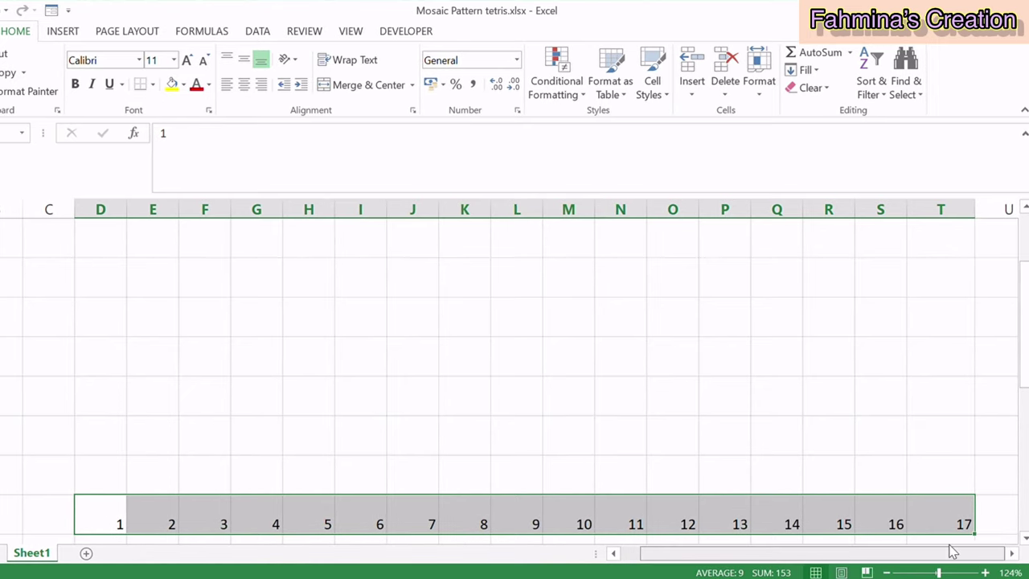
{"action": "left_click", "coordinate": [1013, 555]}
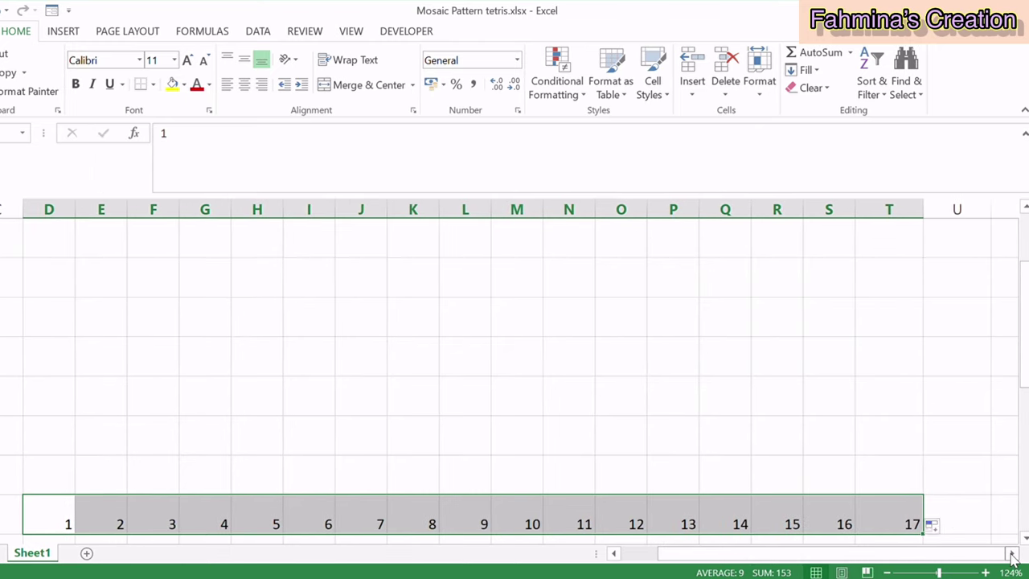
{"action": "left_click", "coordinate": [1013, 555]}
{"action": "scroll", "coordinate": [940, 375], "scroll_direction": "up", "scroll_amount": 1}
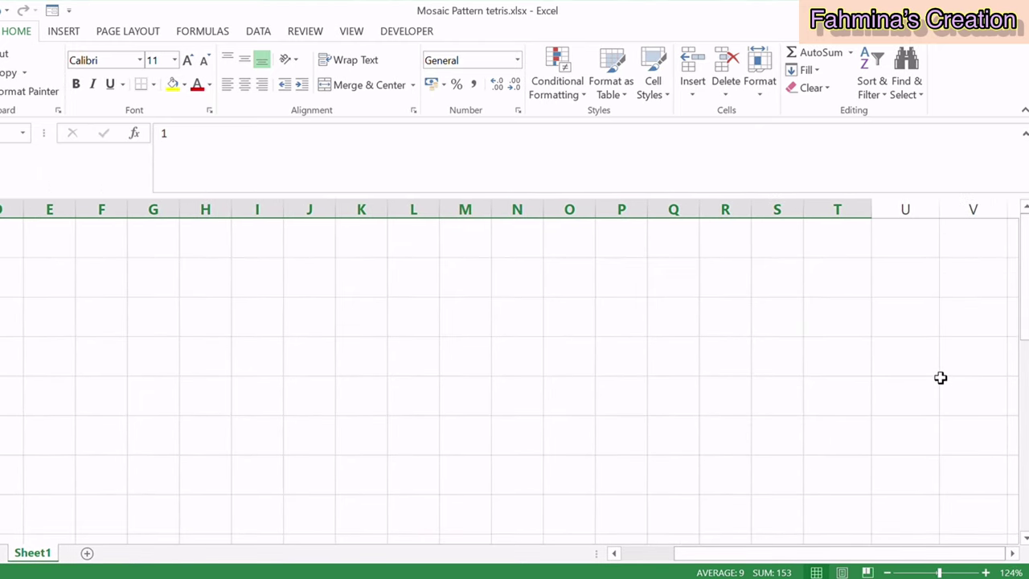
{"action": "left_click", "coordinate": [905, 283]}
{"action": "type", "text": "1"}
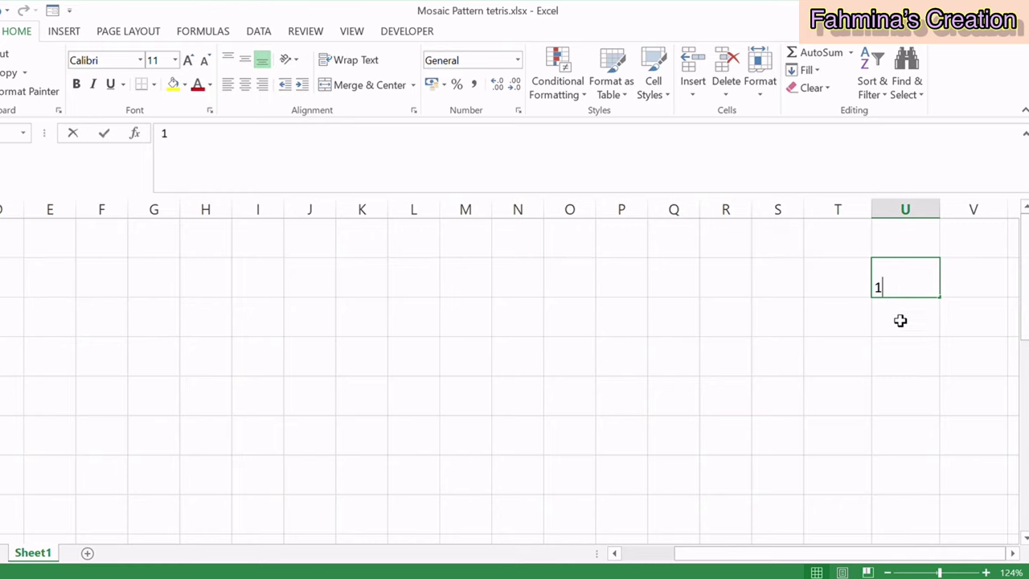
{"action": "key", "text": "Return"}
{"action": "type", "text": "2"}
{"action": "left_click_drag", "start_coordinate": [911, 288], "coordinate": [926, 519]}
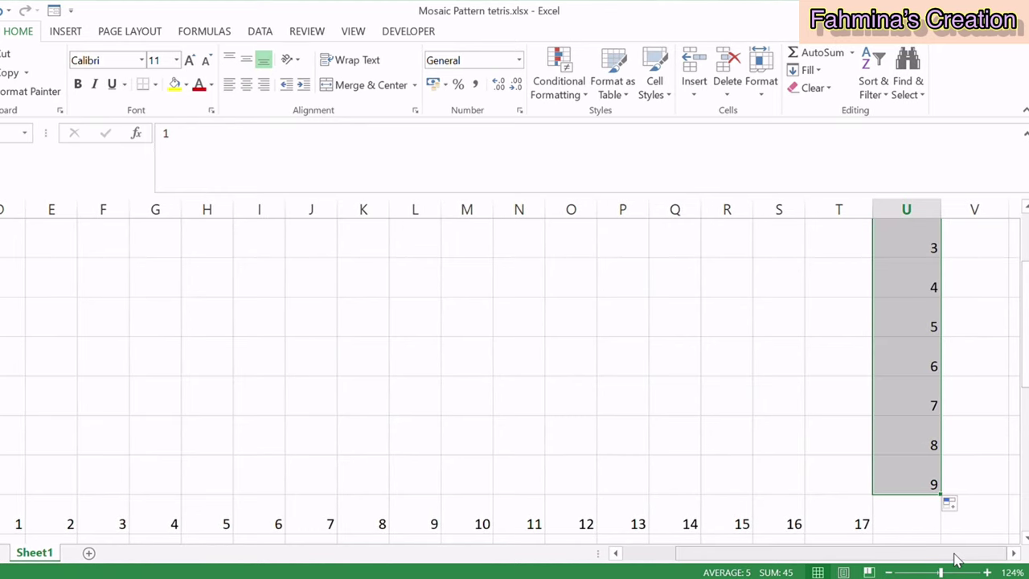
Step: Fill the cells of pattern row 9 from column D to column T with yellow
{"action": "left_click_drag", "start_coordinate": [956, 556], "coordinate": [896, 562]}
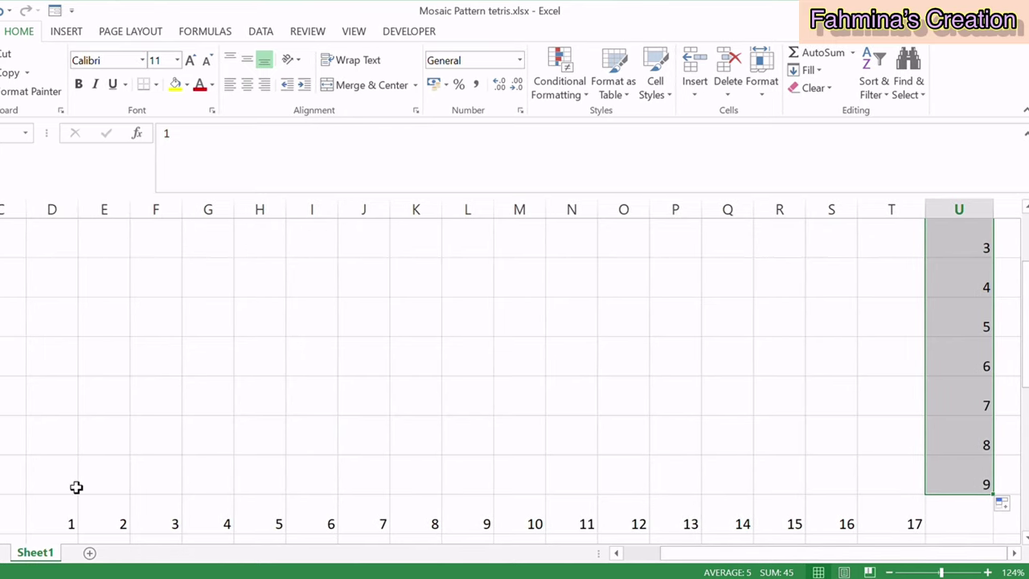
{"action": "left_click_drag", "start_coordinate": [72, 487], "coordinate": [909, 450]}
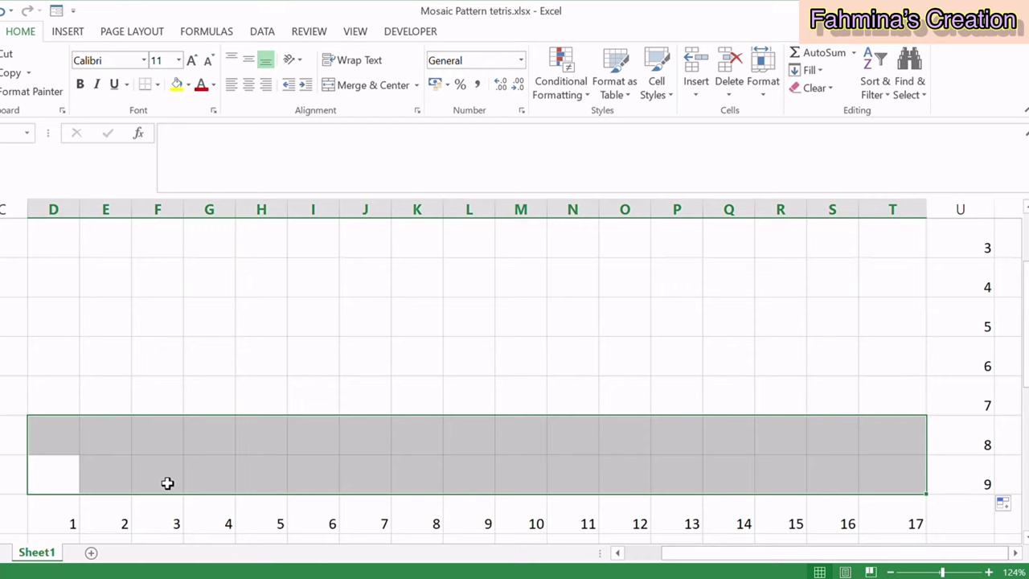
{"action": "left_click", "coordinate": [64, 488]}
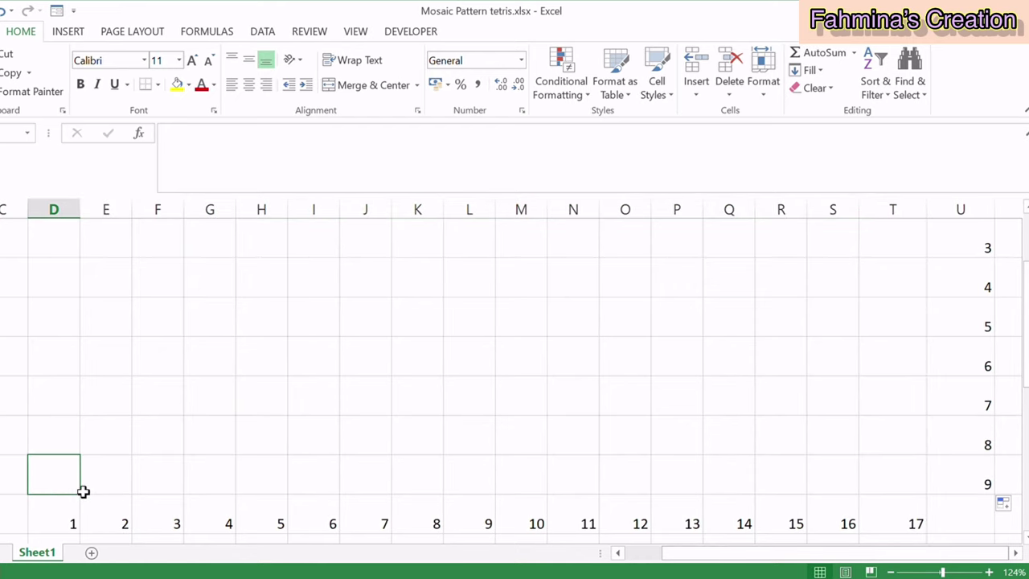
{"action": "left_click_drag", "start_coordinate": [83, 491], "coordinate": [896, 487]}
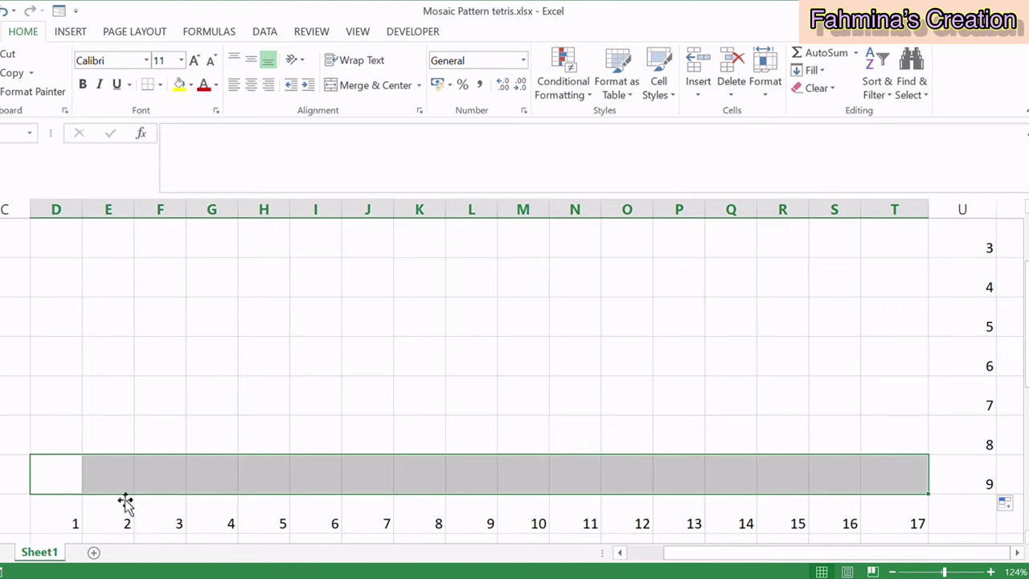
{"action": "left_click", "coordinate": [39, 482]}
{"action": "left_click_drag", "start_coordinate": [38, 482], "coordinate": [820, 476]}
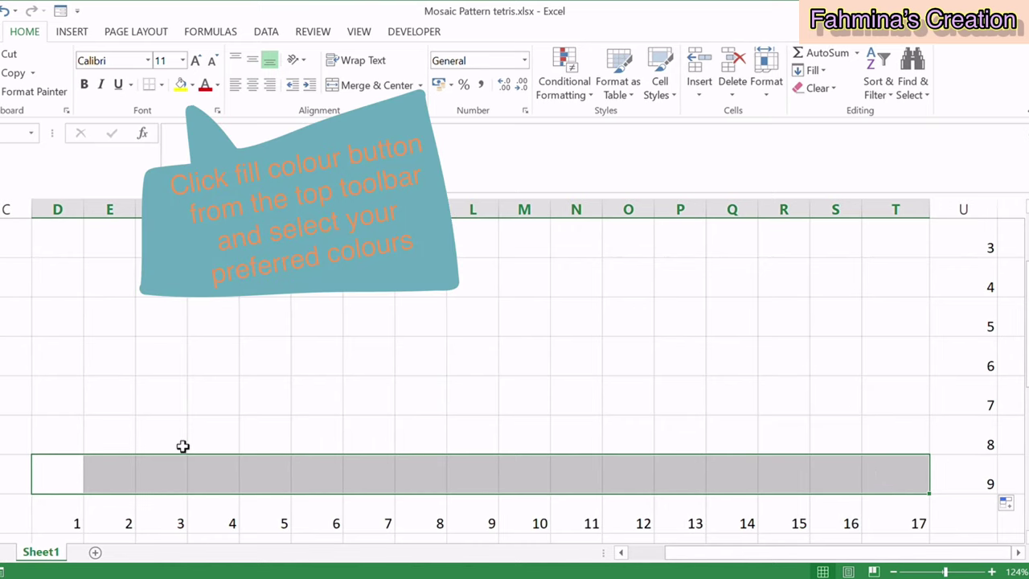
{"action": "left_click", "coordinate": [181, 85]}
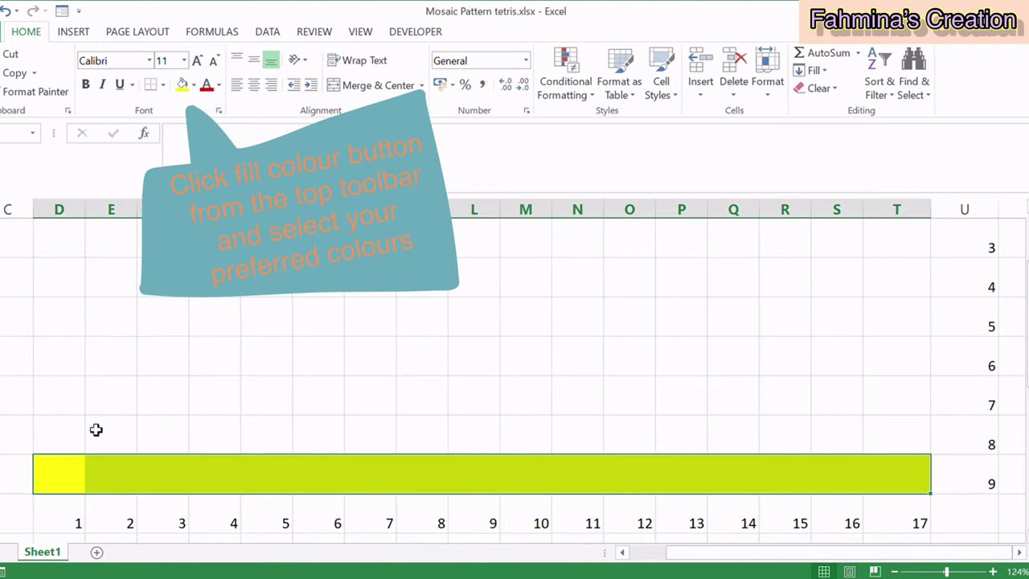
Step: Fill the cells of pattern row 8 from column D to column T with dark purple
{"action": "mouse_move", "coordinate": [67, 445]}
{"action": "left_mouse_down"}
{"action": "mouse_move", "coordinate": [812, 448]}
{"action": "mouse_move", "coordinate": [914, 437]}
{"action": "left_mouse_up"}
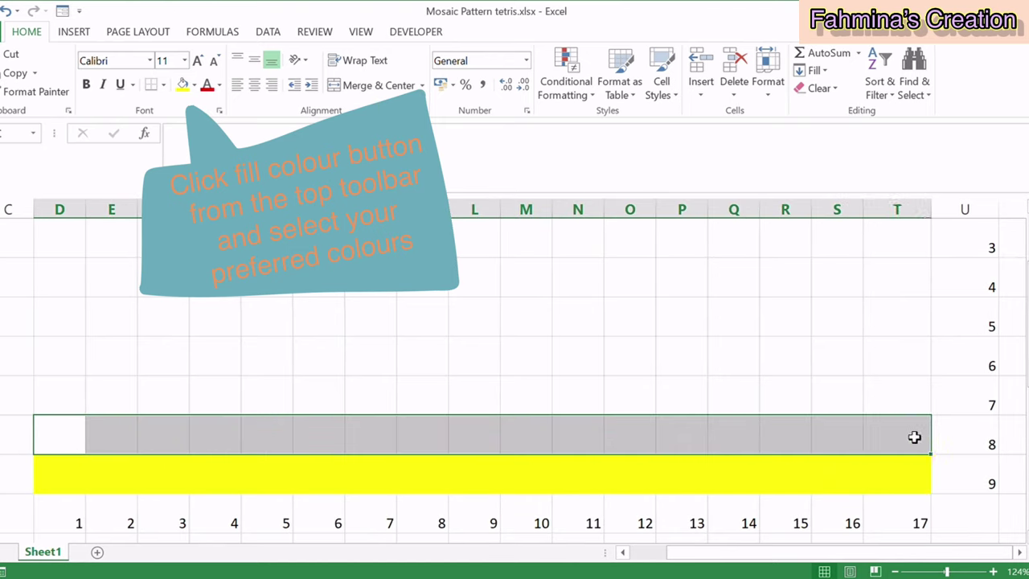
{"action": "left_click", "coordinate": [183, 84]}
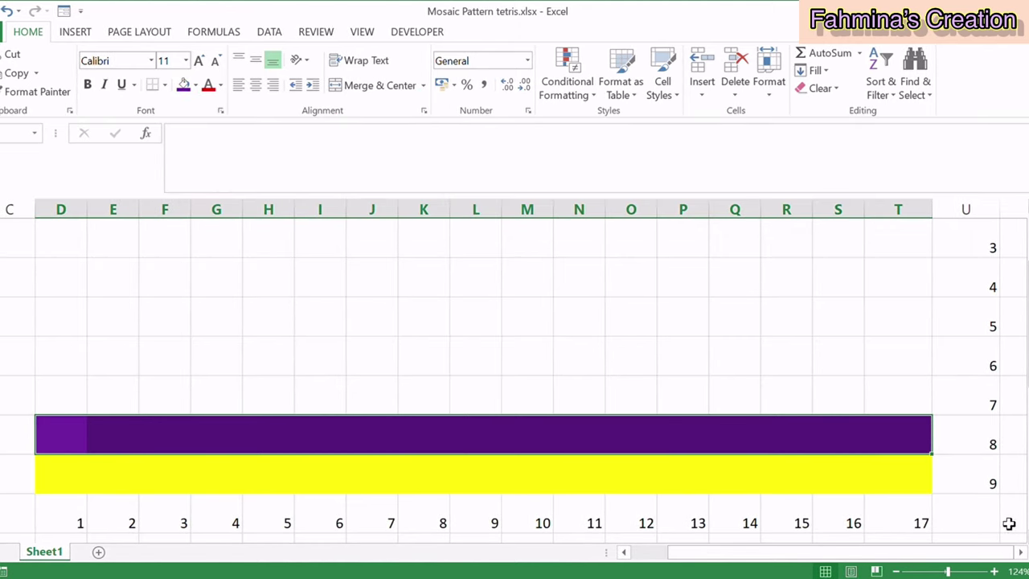
{"action": "scroll", "coordinate": [967, 496], "scroll_direction": "up", "scroll_amount": 1}
{"action": "scroll", "coordinate": [967, 488], "scroll_direction": "down", "scroll_amount": 2}
{"action": "scroll", "coordinate": [966, 487], "scroll_direction": "up", "scroll_amount": 2}
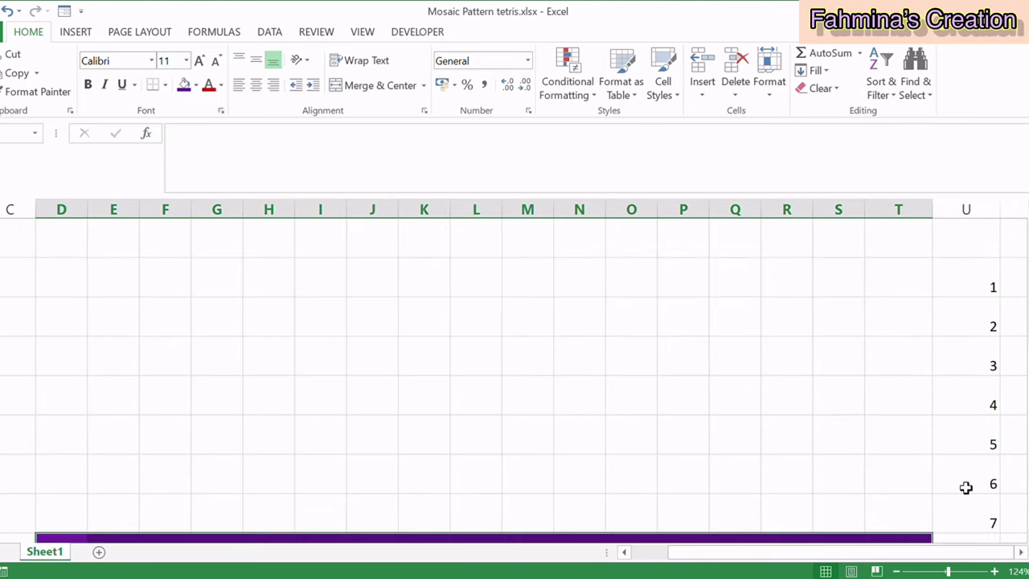
{"action": "scroll", "coordinate": [880, 491], "scroll_direction": "down", "scroll_amount": 1}
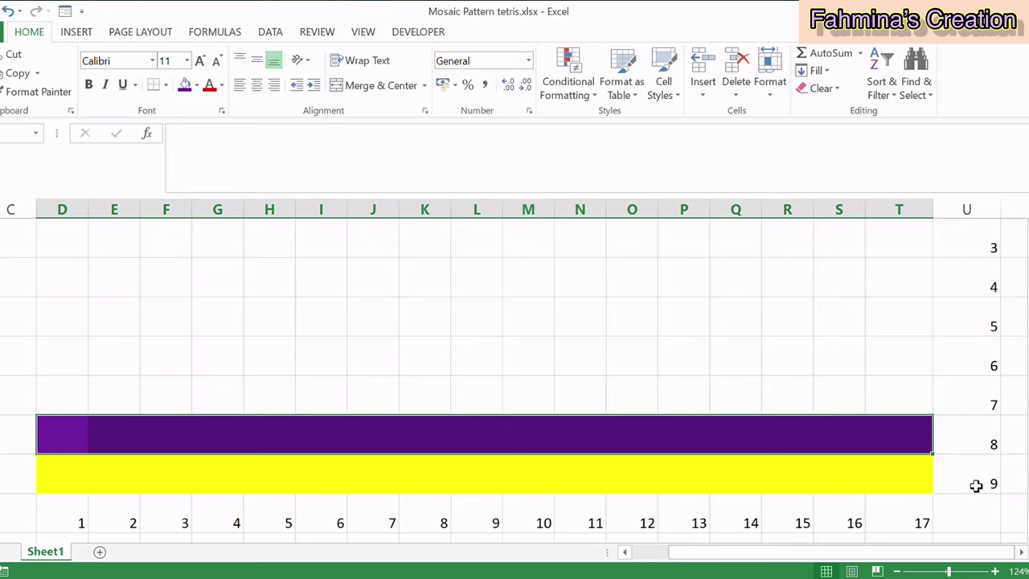
Step: Change the topmost row number in column U to 9 and enter 10 in the cell above it
{"action": "scroll", "coordinate": [962, 475], "scroll_direction": "up", "scroll_amount": 1}
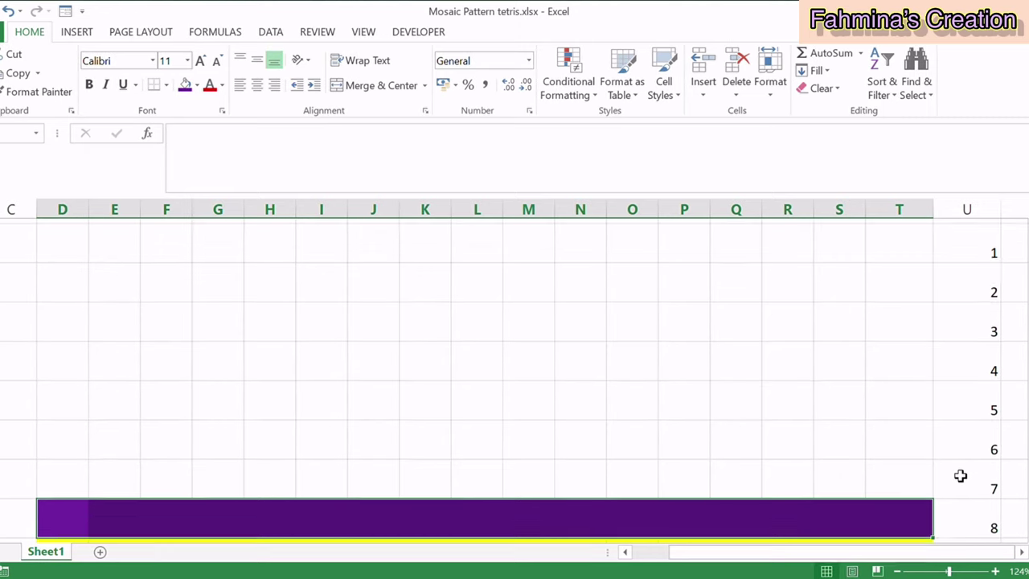
{"action": "scroll", "coordinate": [961, 476], "scroll_direction": "down", "scroll_amount": 2}
{"action": "scroll", "coordinate": [948, 451], "scroll_direction": "up", "scroll_amount": 2}
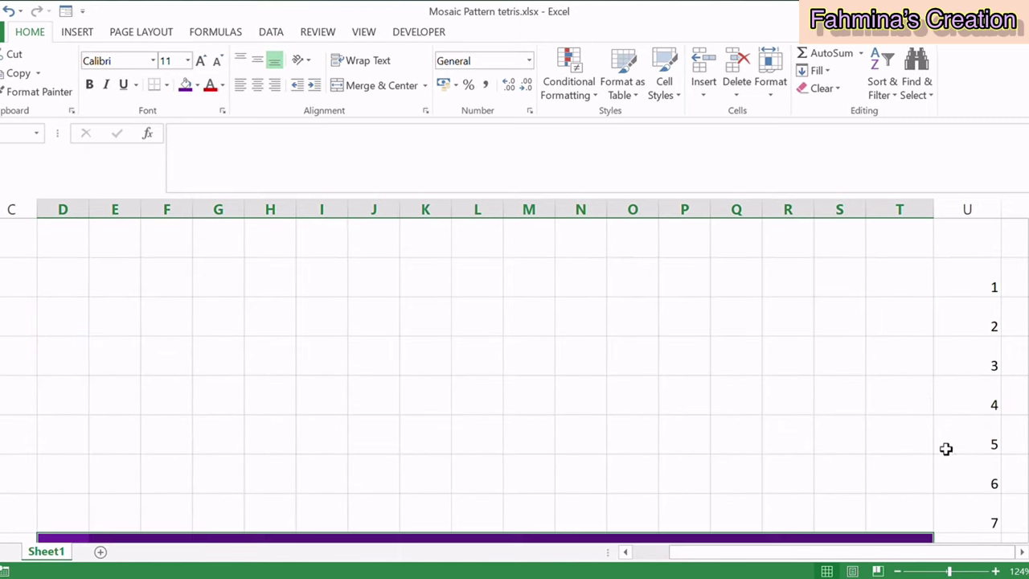
{"action": "left_click", "coordinate": [976, 286]}
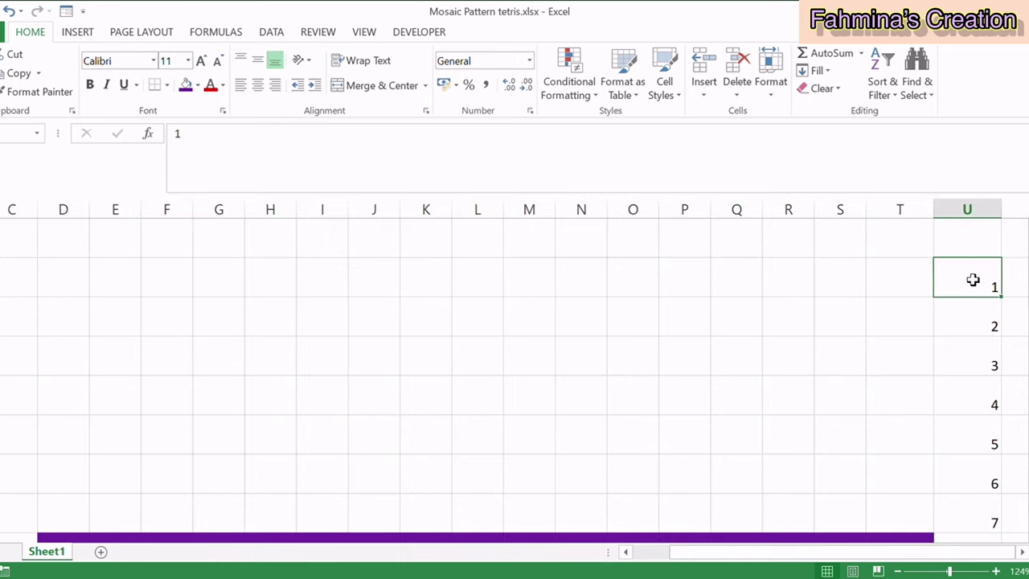
{"action": "type", "text": "9"}
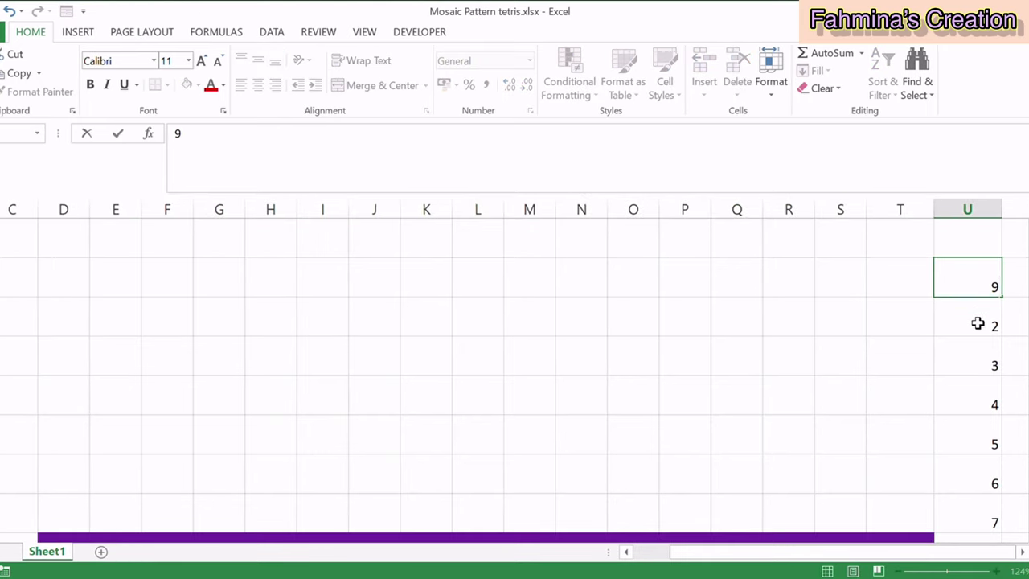
{"action": "left_click", "coordinate": [978, 324]}
{"action": "left_click", "coordinate": [976, 245]}
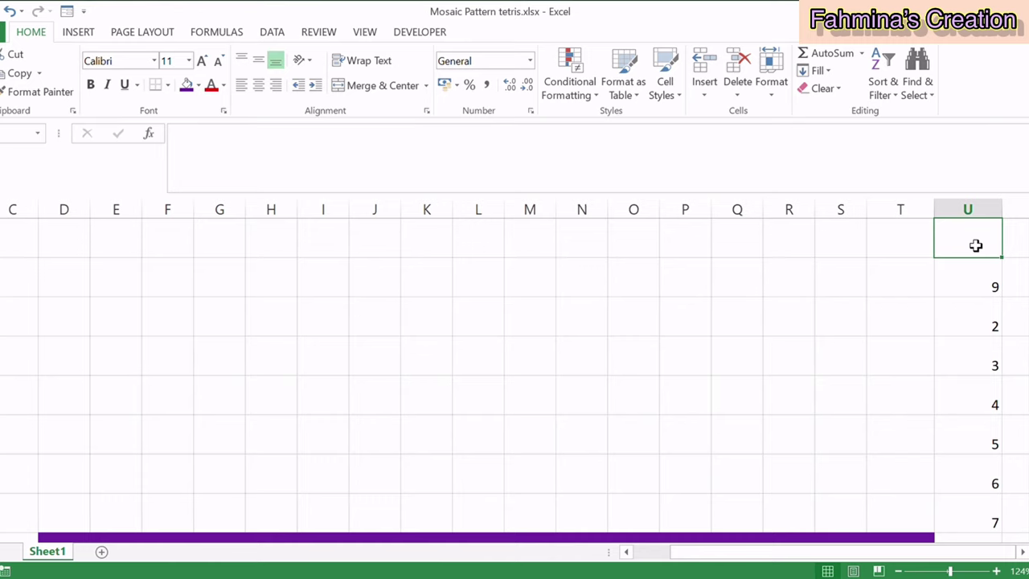
{"action": "type", "text": "10"}
{"action": "key", "text": "Return"}
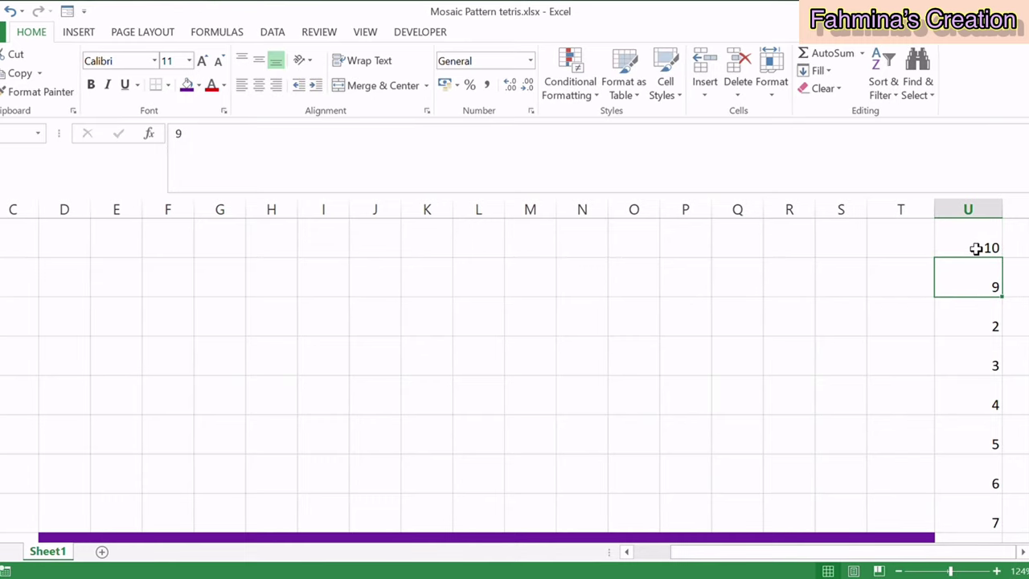
Step: Extend the 10, 9 series down column U to the yellow row, numbering the pattern rows from 10 down to 1
{"action": "left_click", "coordinate": [975, 246]}
{"action": "left_click_drag", "start_coordinate": [976, 247], "coordinate": [979, 275]}
{"action": "left_click", "coordinate": [977, 245]}
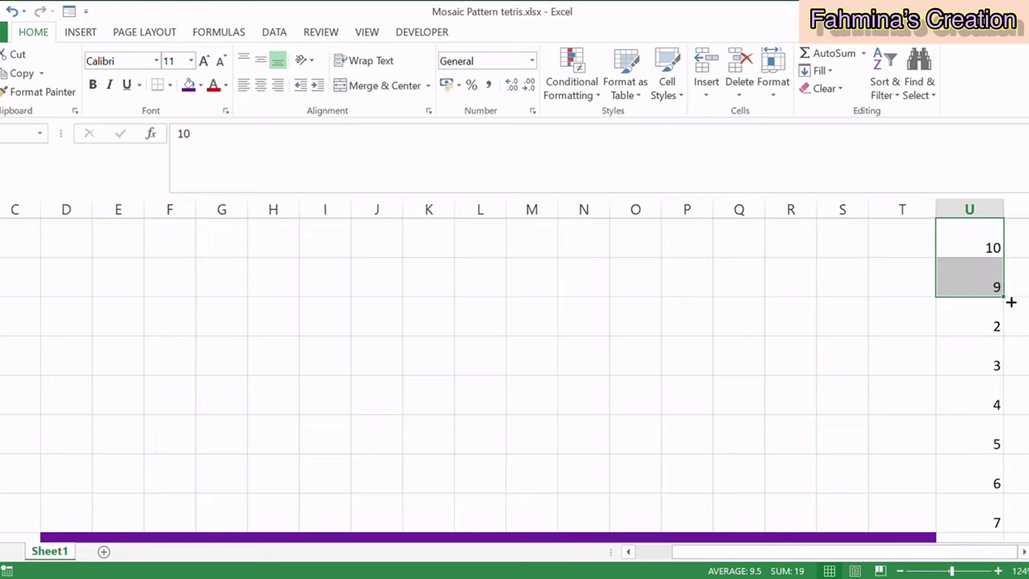
{"action": "left_click", "coordinate": [983, 249]}
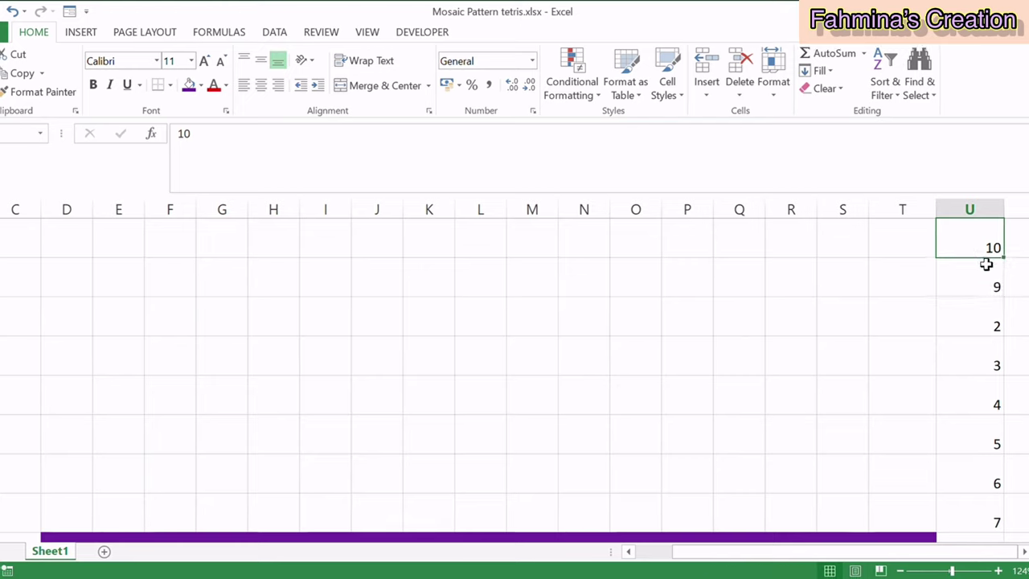
{"action": "left_click_drag", "start_coordinate": [987, 264], "coordinate": [990, 282]}
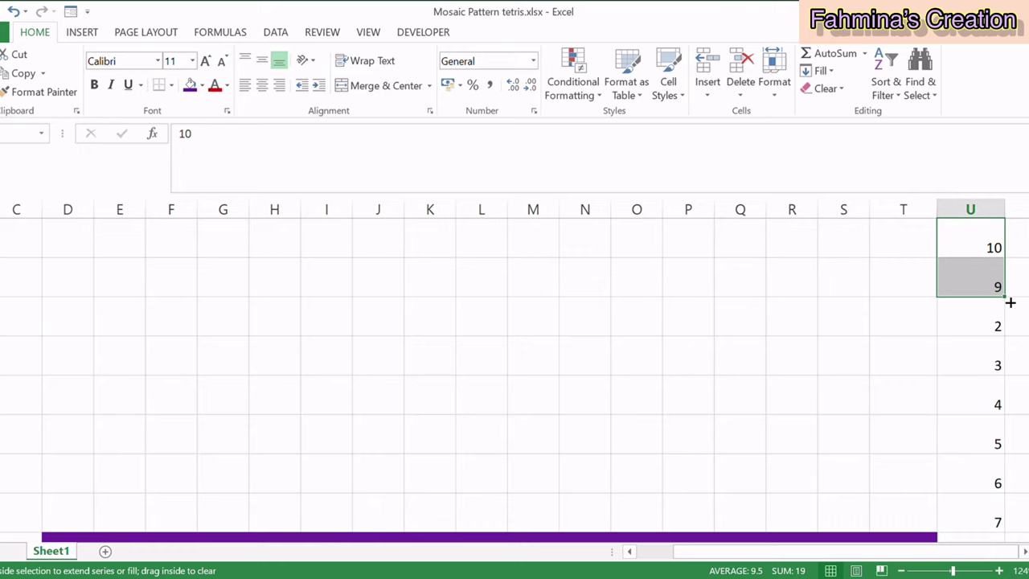
{"action": "left_click_drag", "start_coordinate": [1010, 302], "coordinate": [1000, 482]}
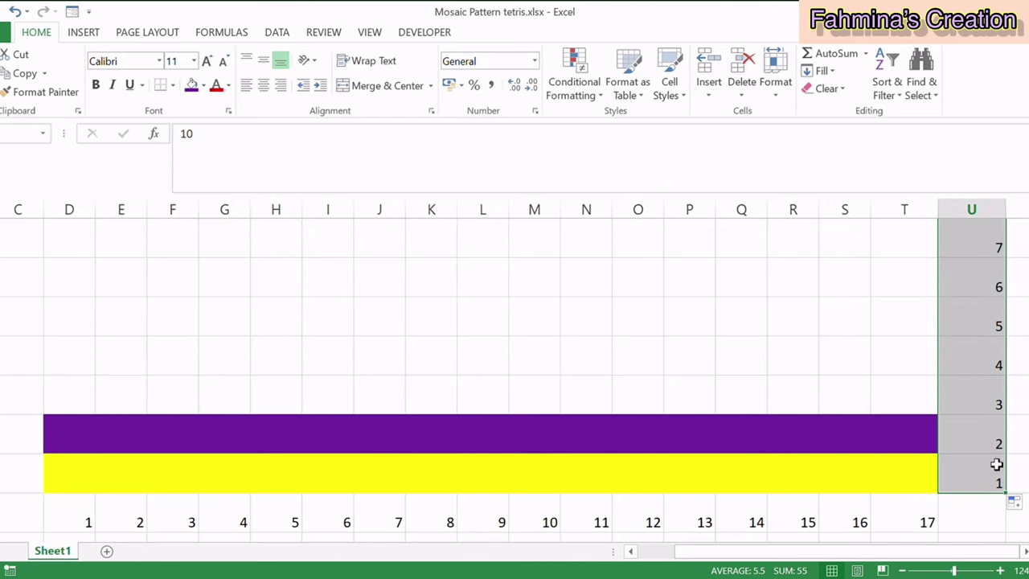
{"action": "scroll", "coordinate": [989, 463], "scroll_direction": "up", "scroll_amount": 1}
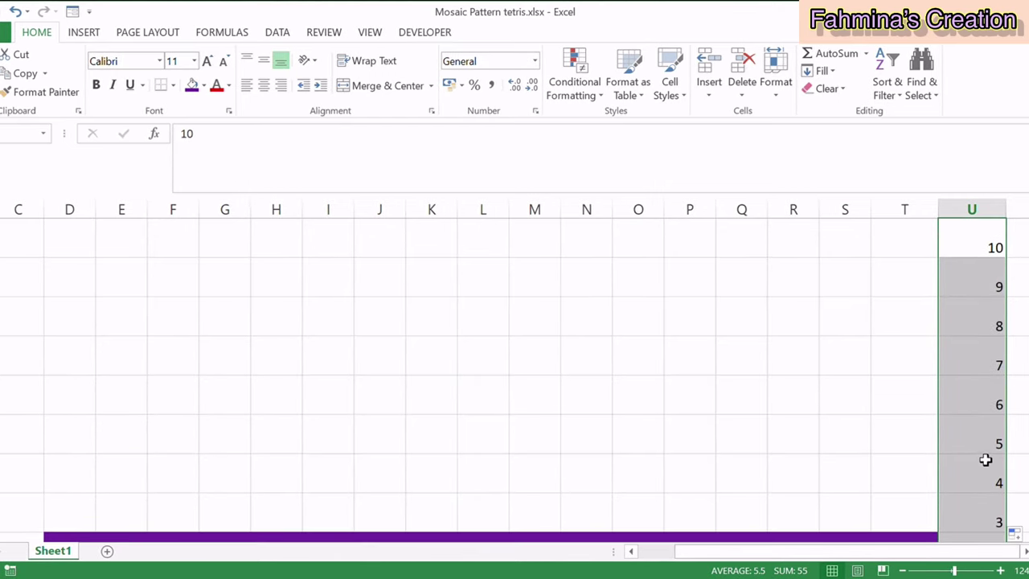
{"action": "scroll", "coordinate": [957, 349], "scroll_direction": "down", "scroll_amount": 2}
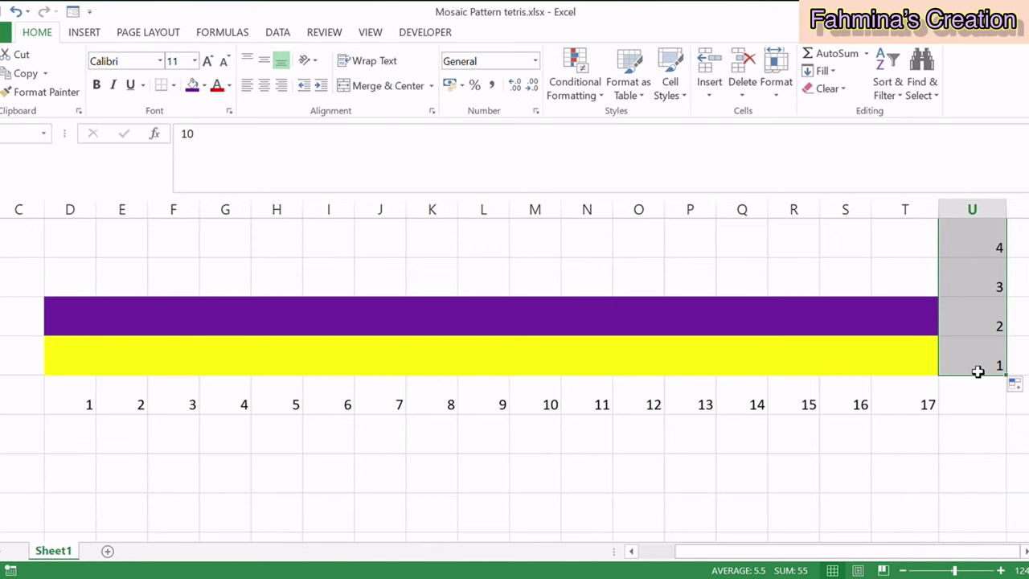
{"action": "left_click_drag", "start_coordinate": [994, 365], "coordinate": [78, 358]}
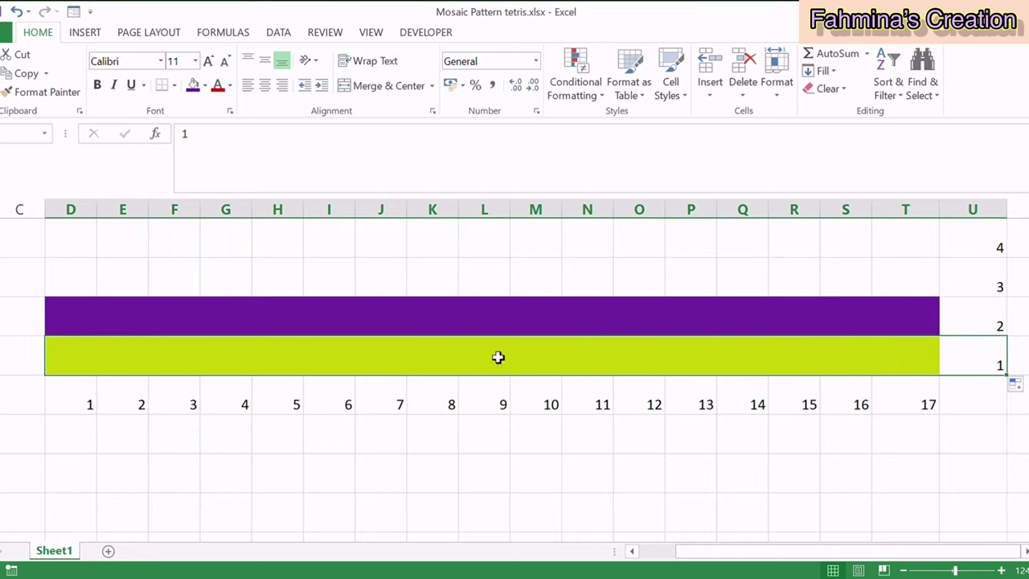
{"action": "left_click", "coordinate": [1001, 320]}
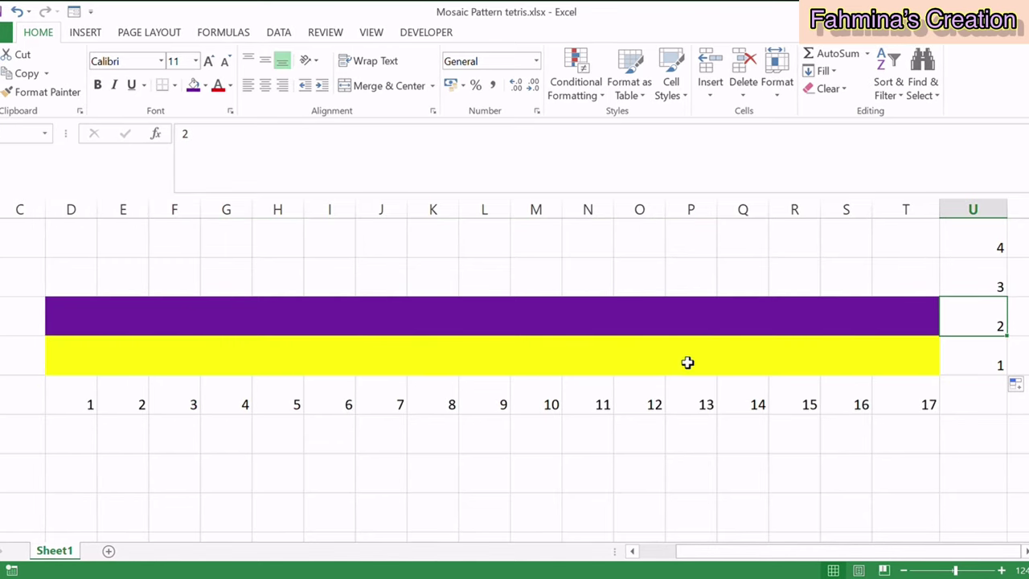
{"action": "left_click", "coordinate": [76, 402]}
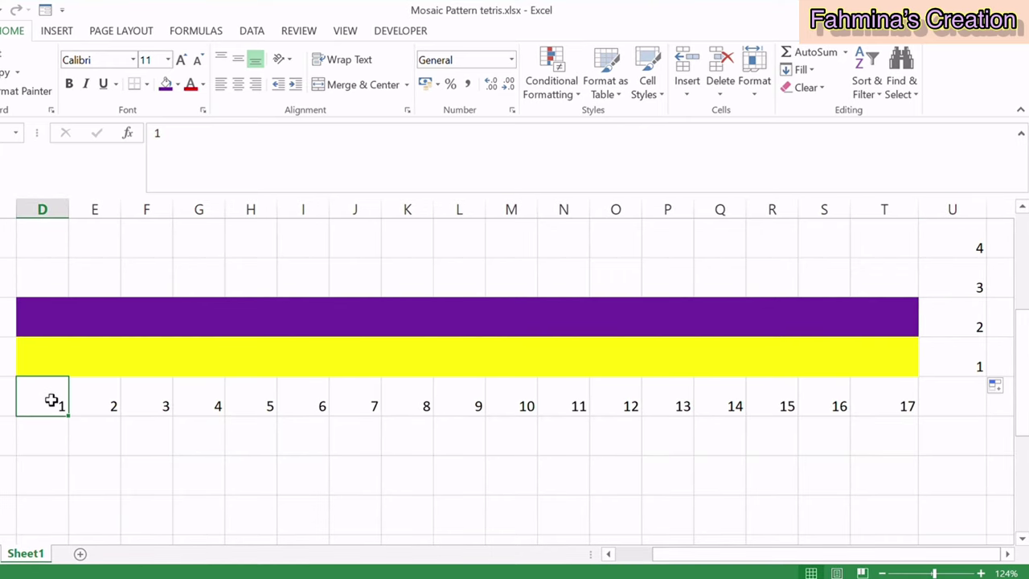
{"action": "left_click_drag", "start_coordinate": [50, 400], "coordinate": [908, 415]}
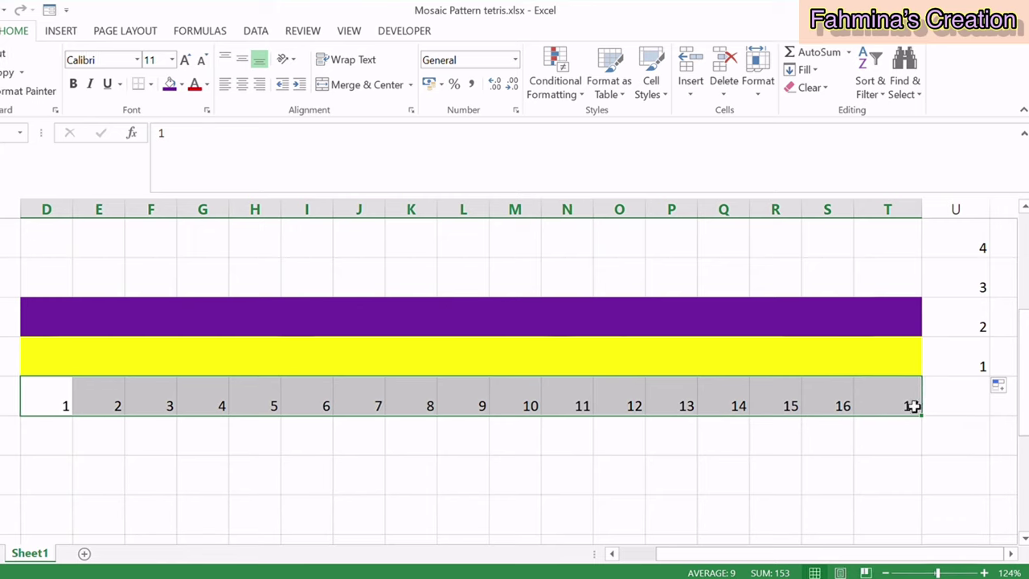
Step: Replace the first two pattern column numbers, under columns D and E, with 17 and 16
{"action": "left_click", "coordinate": [72, 401]}
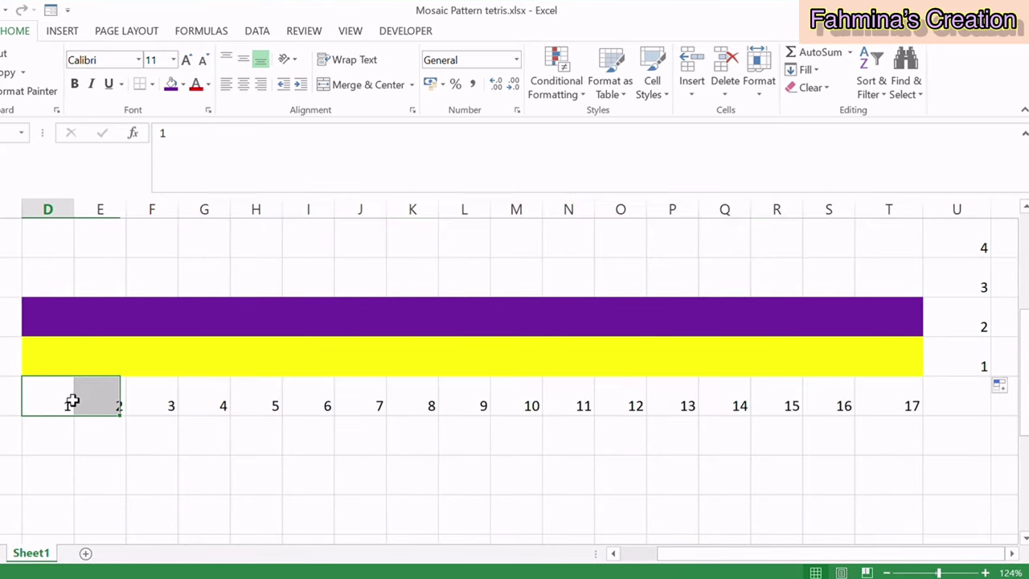
{"action": "double_click", "coordinate": [76, 405]}
{"action": "type", "text": "7"}
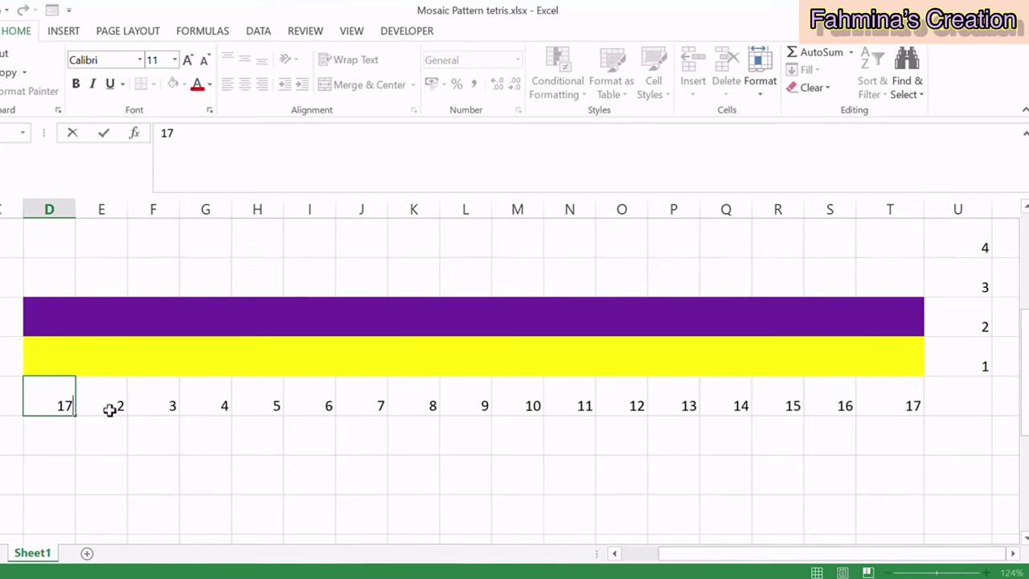
{"action": "left_click", "coordinate": [111, 408]}
{"action": "type", "text": "16"}
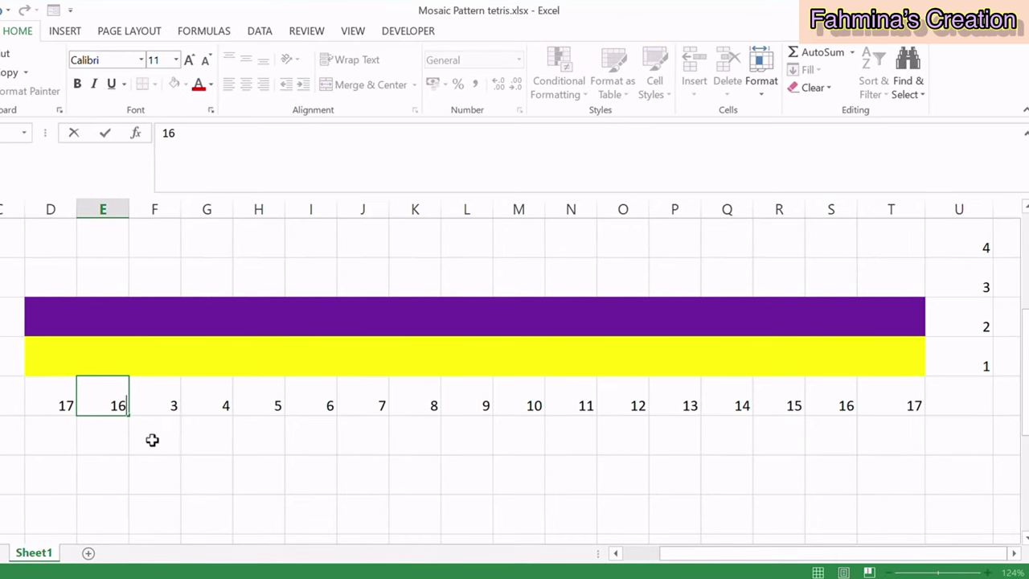
{"action": "left_click", "coordinate": [152, 470]}
Step: Extend the 17, 16 series across the same row to column T, numbering the pattern columns from 17 down to 1
{"action": "left_click_drag", "start_coordinate": [69, 413], "coordinate": [120, 414]}
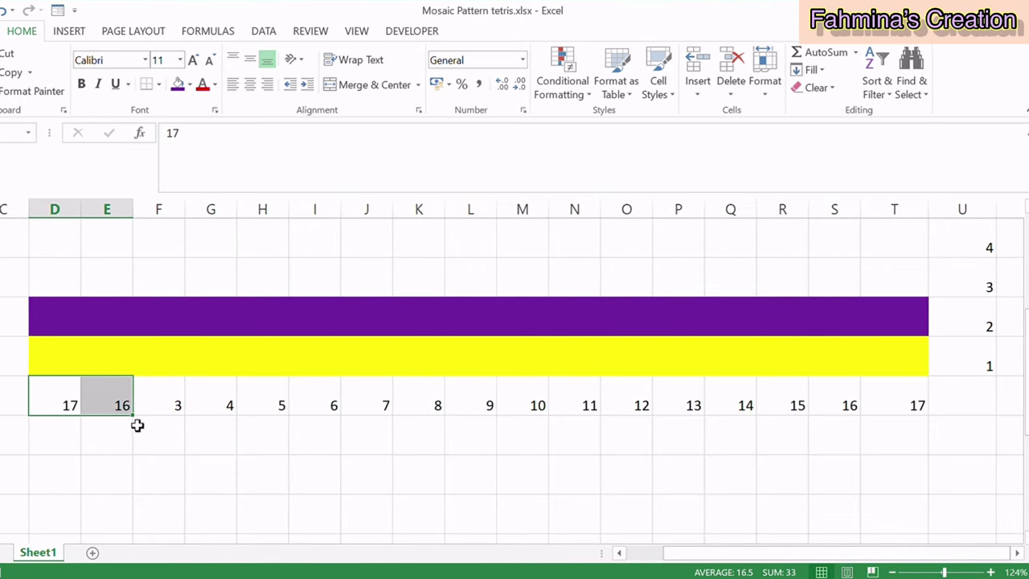
{"action": "left_click_drag", "start_coordinate": [137, 424], "coordinate": [157, 424]}
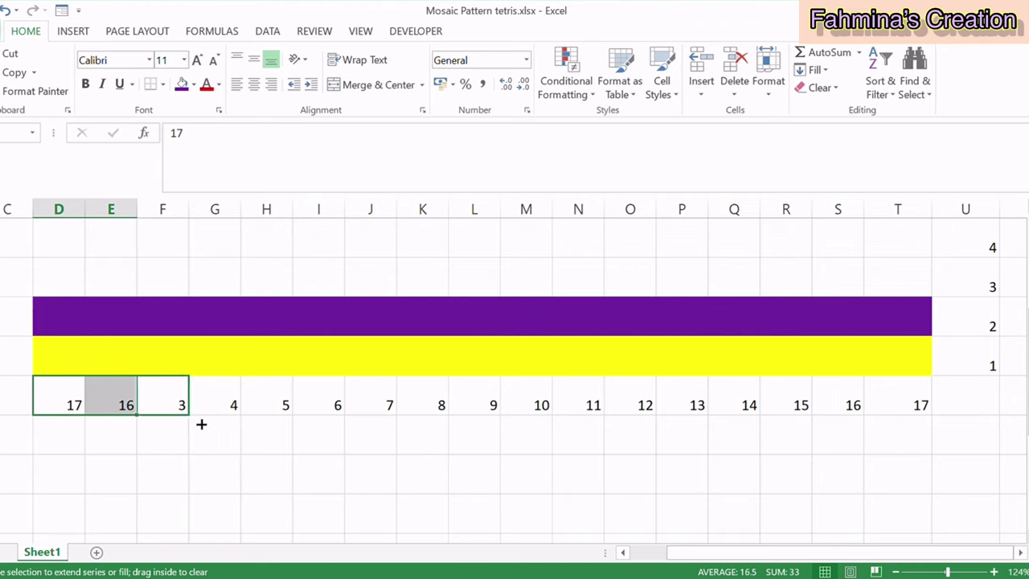
{"action": "left_click_drag", "start_coordinate": [333, 430], "coordinate": [762, 427]}
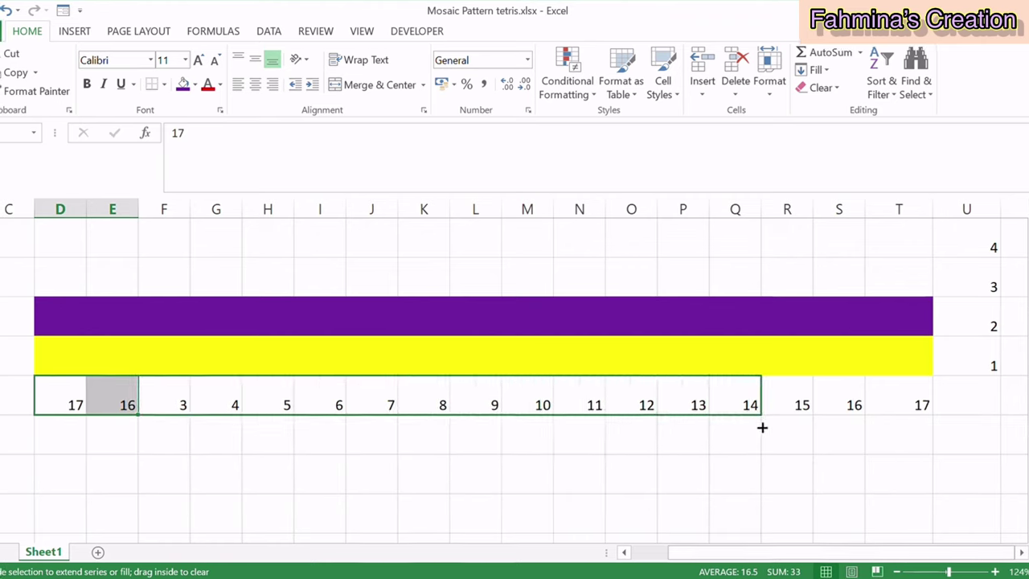
{"action": "left_click_drag", "start_coordinate": [877, 420], "coordinate": [925, 416]}
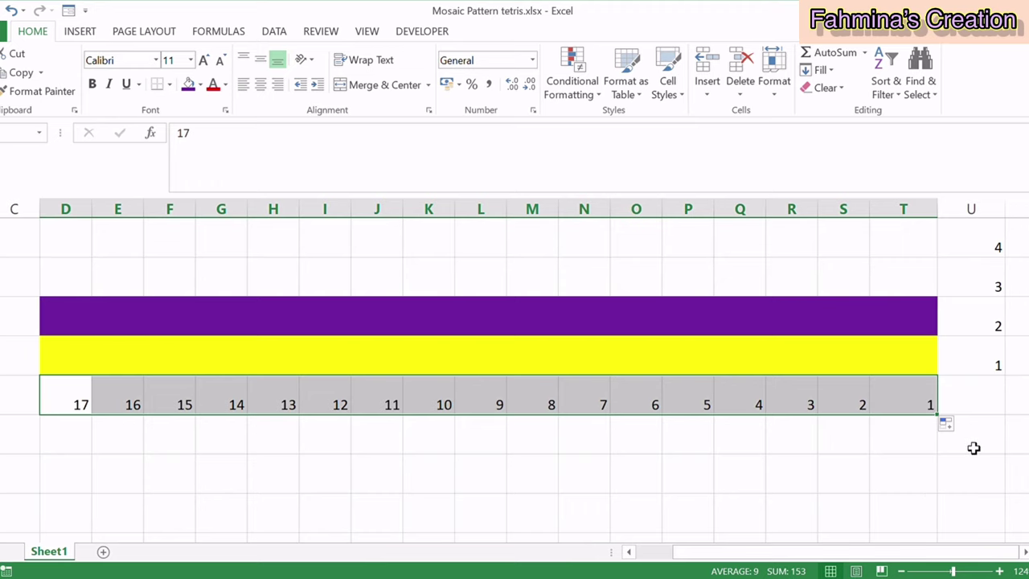
Step: Look over the chart's row and column numbering from the top pattern row to the bottom one
{"action": "scroll", "coordinate": [976, 425], "scroll_direction": "up", "scroll_amount": 2}
{"action": "scroll", "coordinate": [978, 423], "scroll_direction": "down", "scroll_amount": 1}
{"action": "scroll", "coordinate": [979, 420], "scroll_direction": "down", "scroll_amount": 2}
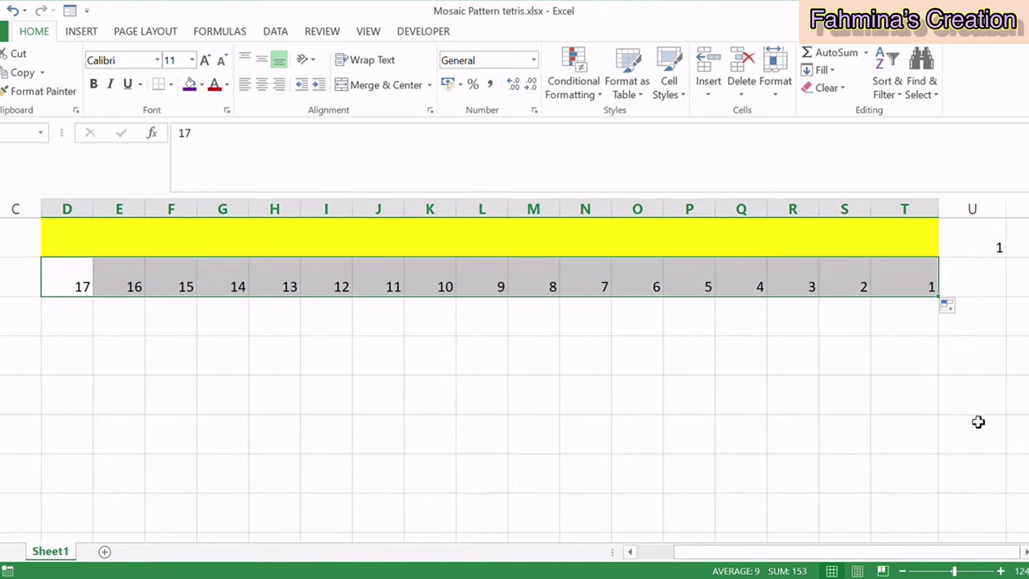
{"action": "scroll", "coordinate": [973, 424], "scroll_direction": "up", "scroll_amount": 3}
{"action": "scroll", "coordinate": [958, 431], "scroll_direction": "down", "scroll_amount": 1}
{"action": "scroll", "coordinate": [954, 433], "scroll_direction": "down", "scroll_amount": 1}
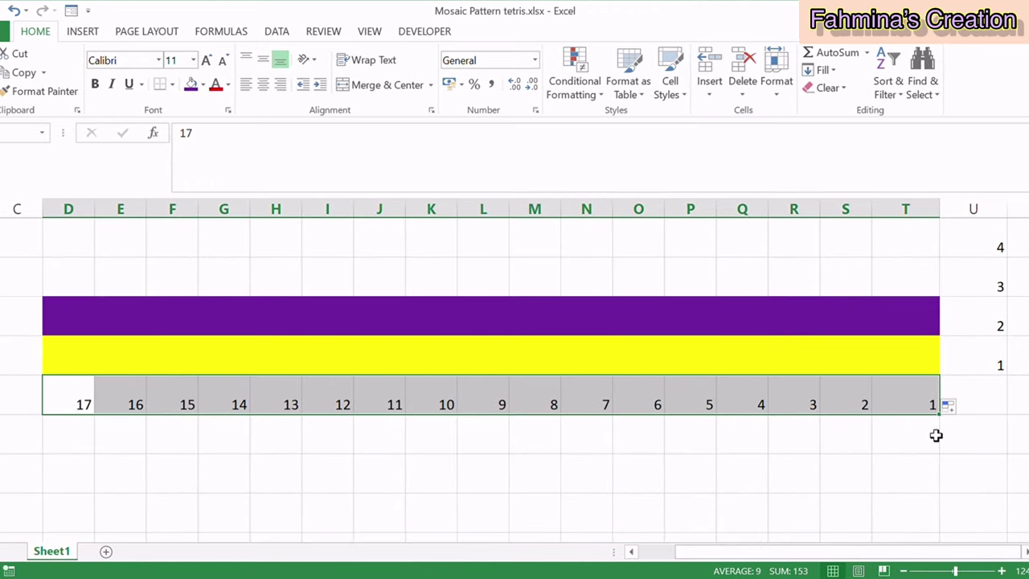
{"action": "scroll", "coordinate": [861, 458], "scroll_direction": "up", "scroll_amount": 2}
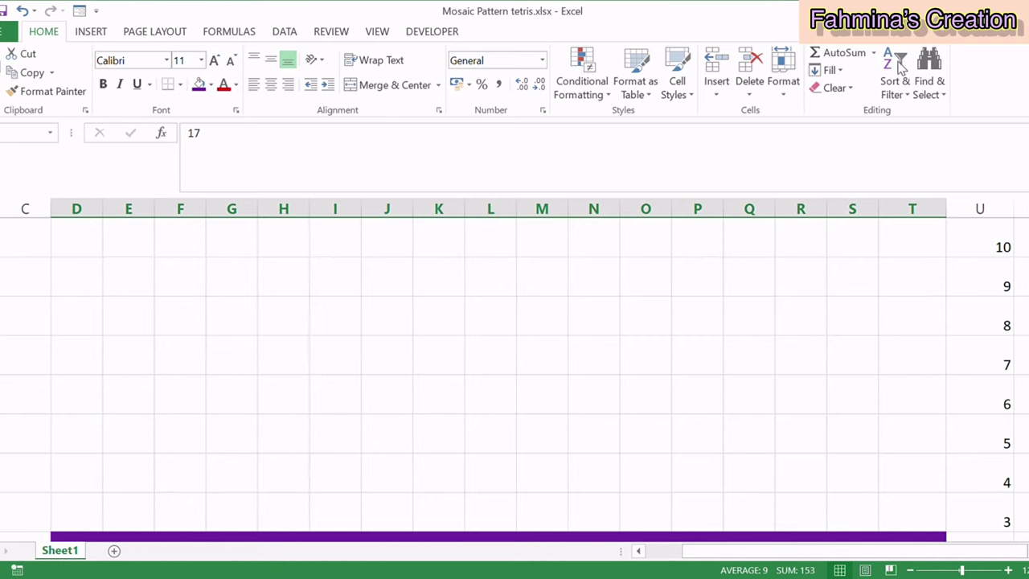
{"action": "scroll", "coordinate": [868, 365], "scroll_direction": "down", "scroll_amount": 1}
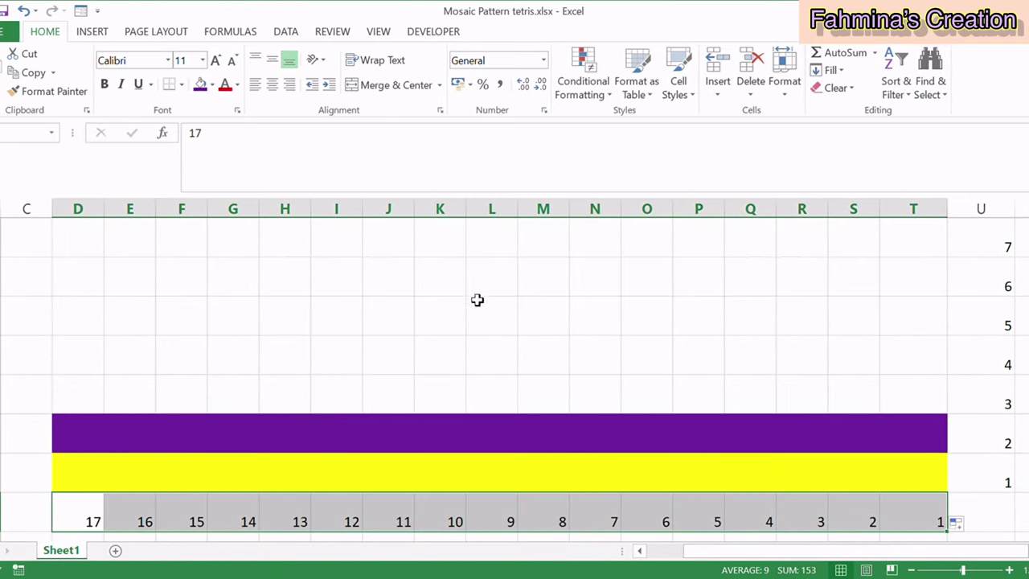
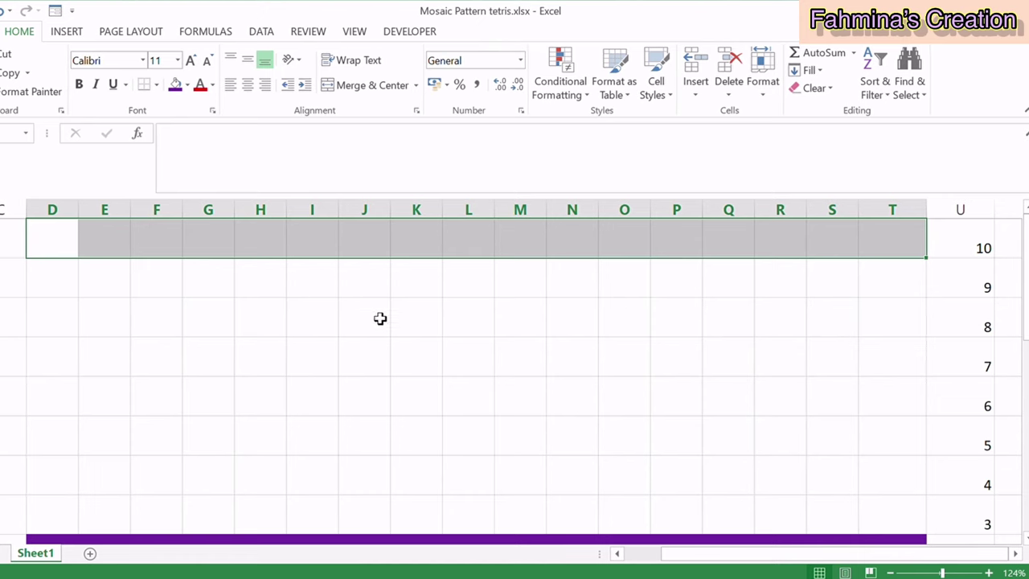
Step: Fill the cells of pattern row 10 from column D to column T with yellow
{"action": "scroll", "coordinate": [416, 454], "scroll_direction": "down", "scroll_amount": 1}
{"action": "scroll", "coordinate": [409, 450], "scroll_direction": "up", "scroll_amount": 1}
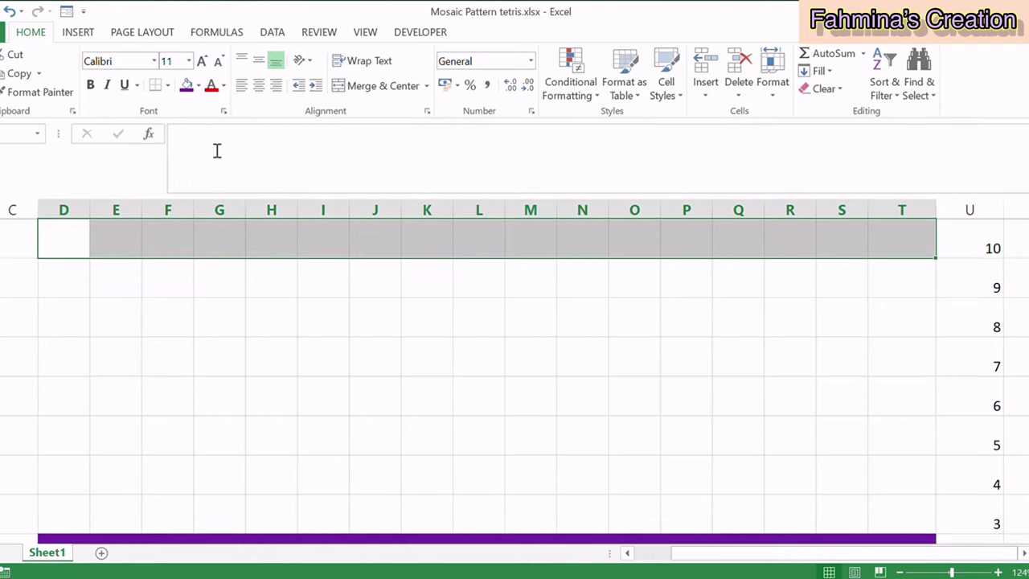
{"action": "left_click", "coordinate": [199, 85]}
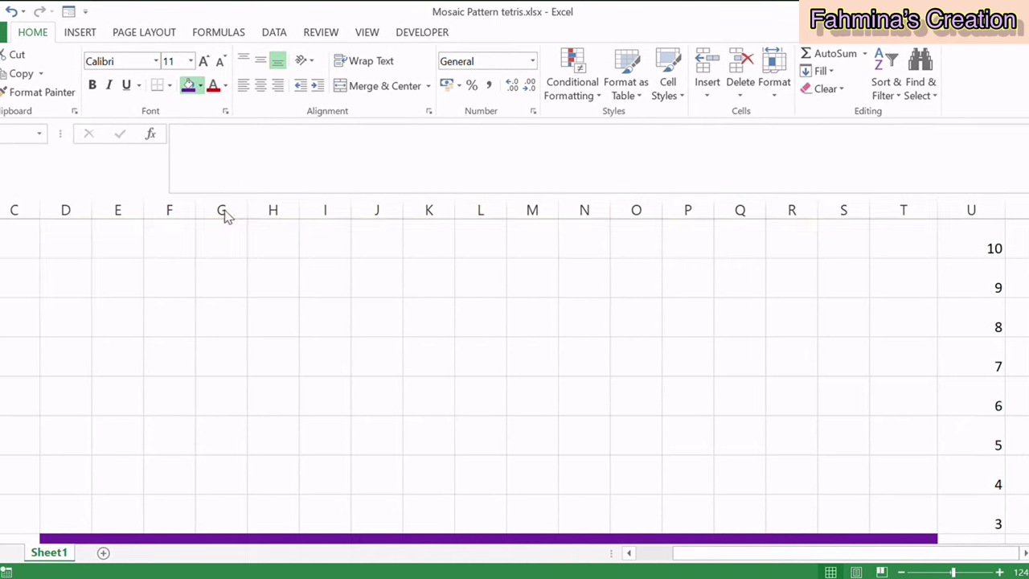
{"action": "left_click", "coordinate": [228, 216]}
Step: Fill the cells of pattern row 9 from column D to column T with dark purple
{"action": "left_click_drag", "start_coordinate": [72, 288], "coordinate": [925, 284]}
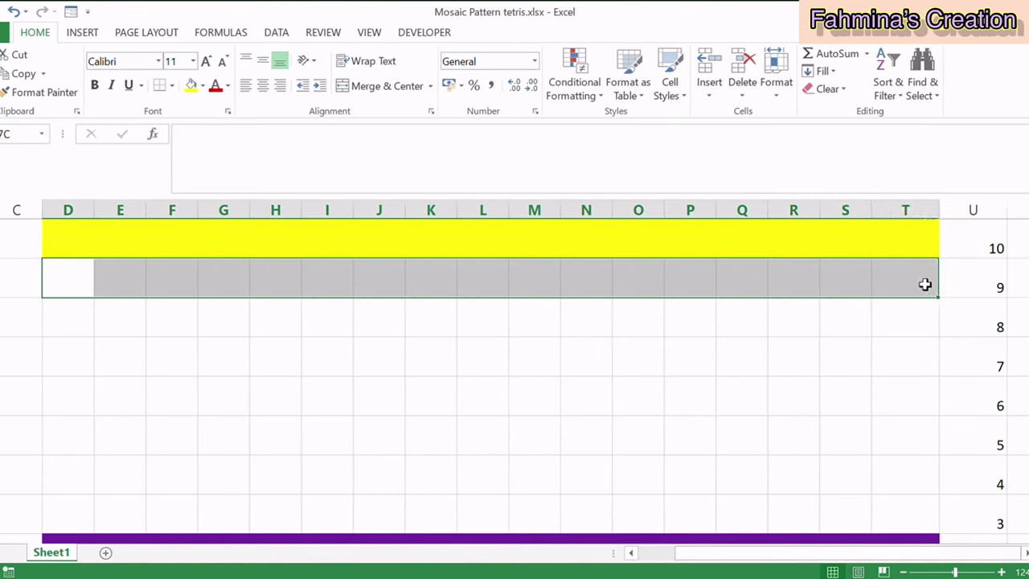
{"action": "left_click", "coordinate": [204, 85]}
{"action": "left_click", "coordinate": [322, 219]}
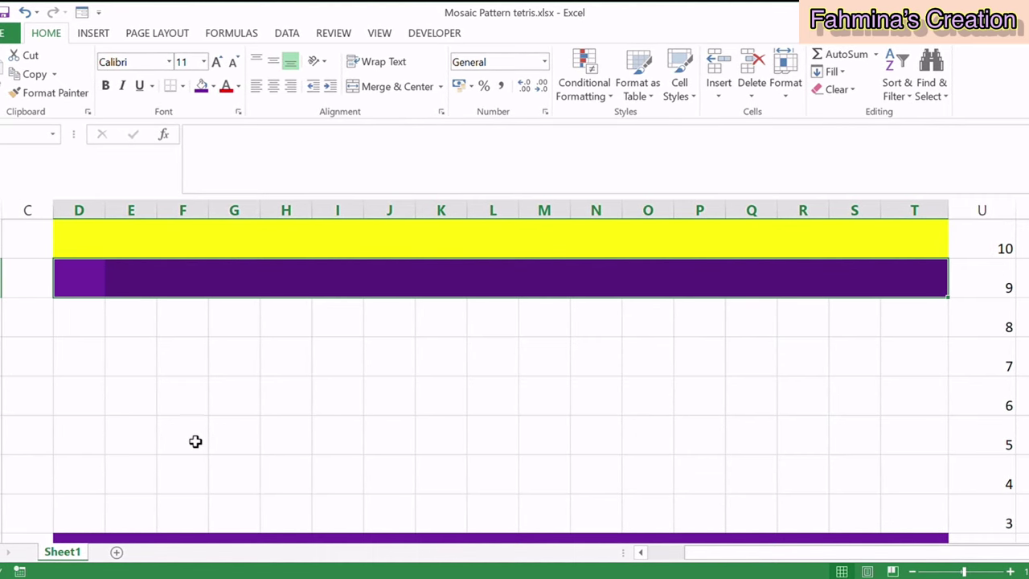
{"action": "left_click_drag", "start_coordinate": [250, 363], "coordinate": [702, 475]}
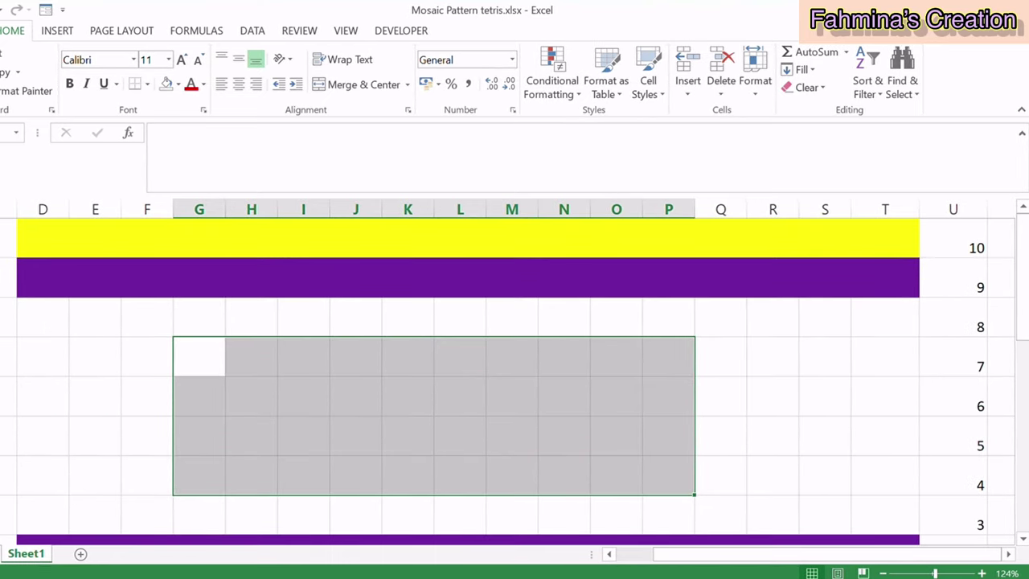
{"action": "left_click", "coordinate": [799, 454]}
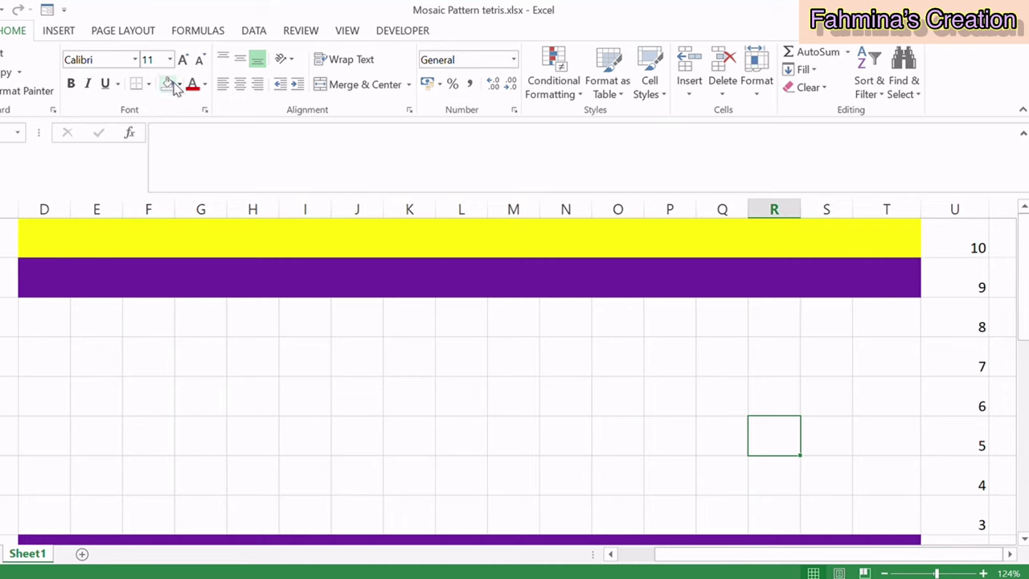
{"action": "left_click", "coordinate": [157, 360]}
{"action": "left_click", "coordinate": [159, 394]}
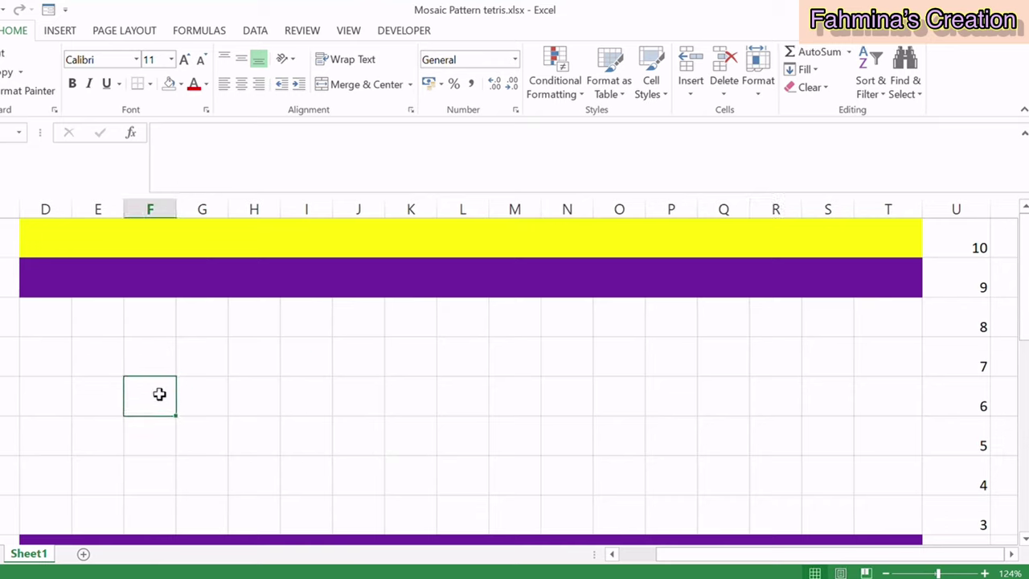
Step: Fill an L shape with dark purple: column F in pattern rows 6 to 4 and column G in row 4
{"action": "left_click_drag", "start_coordinate": [159, 394], "coordinate": [161, 481]}
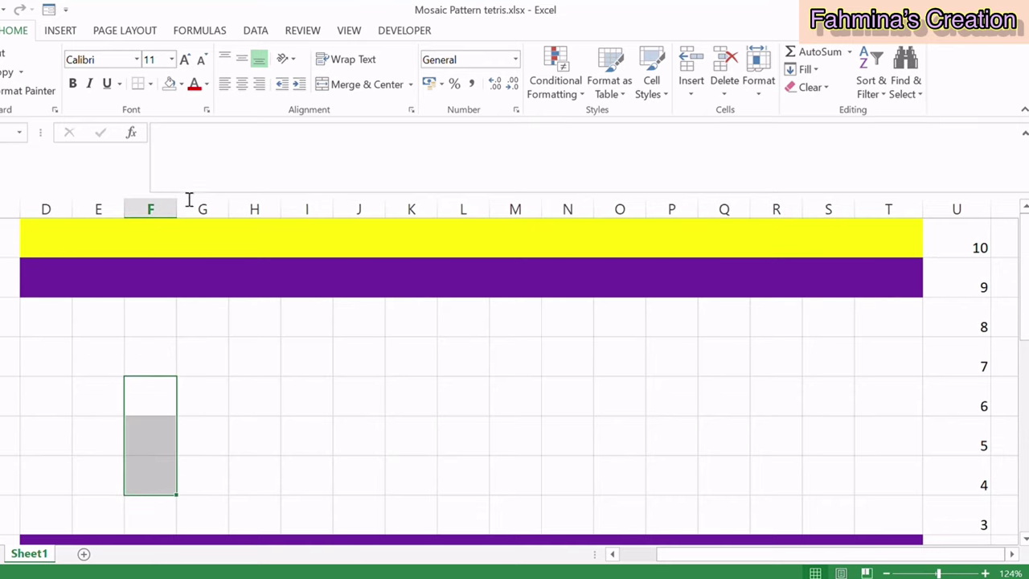
{"action": "left_click", "coordinate": [170, 83]}
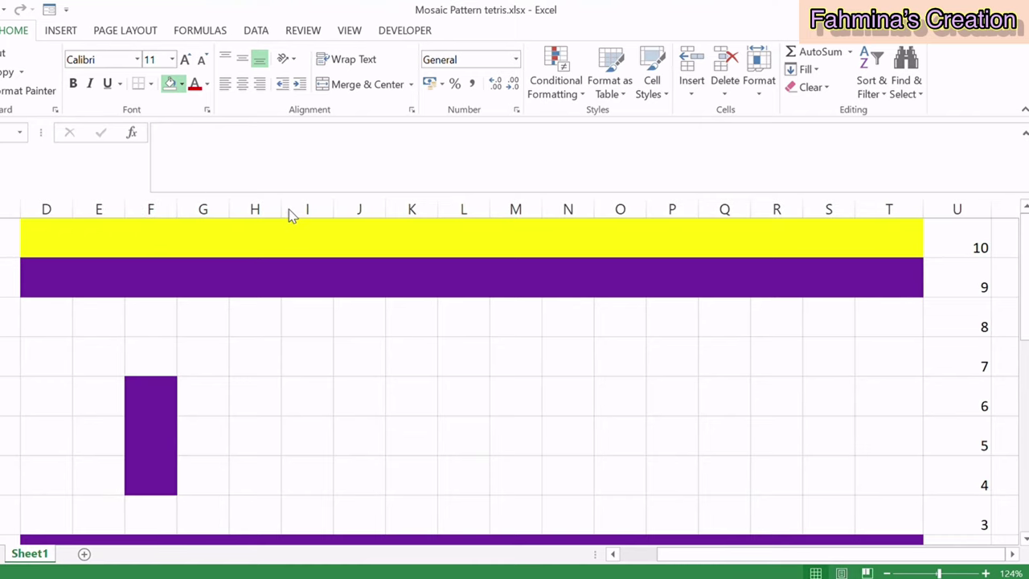
{"action": "left_click", "coordinate": [205, 485]}
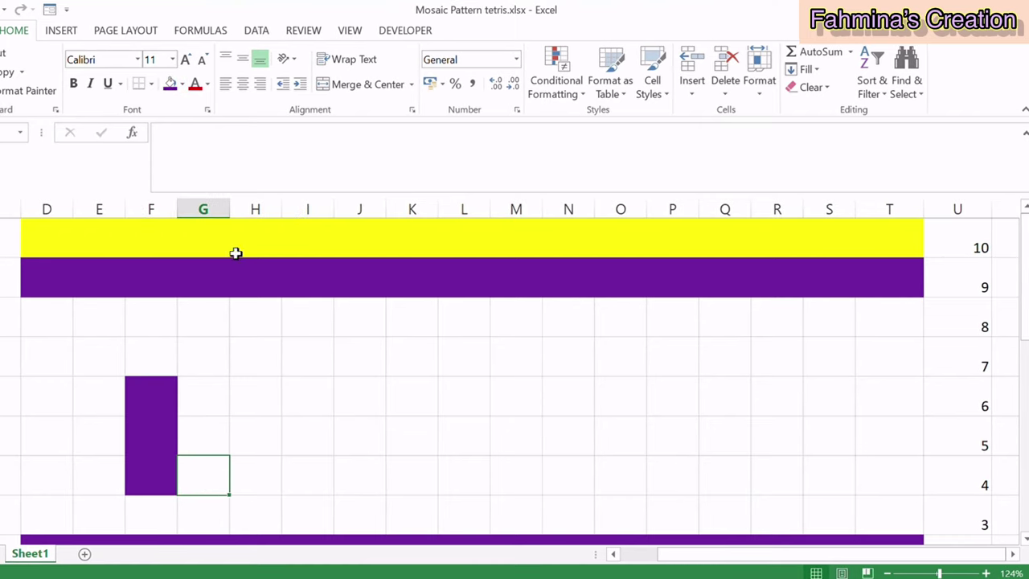
{"action": "left_click", "coordinate": [170, 84]}
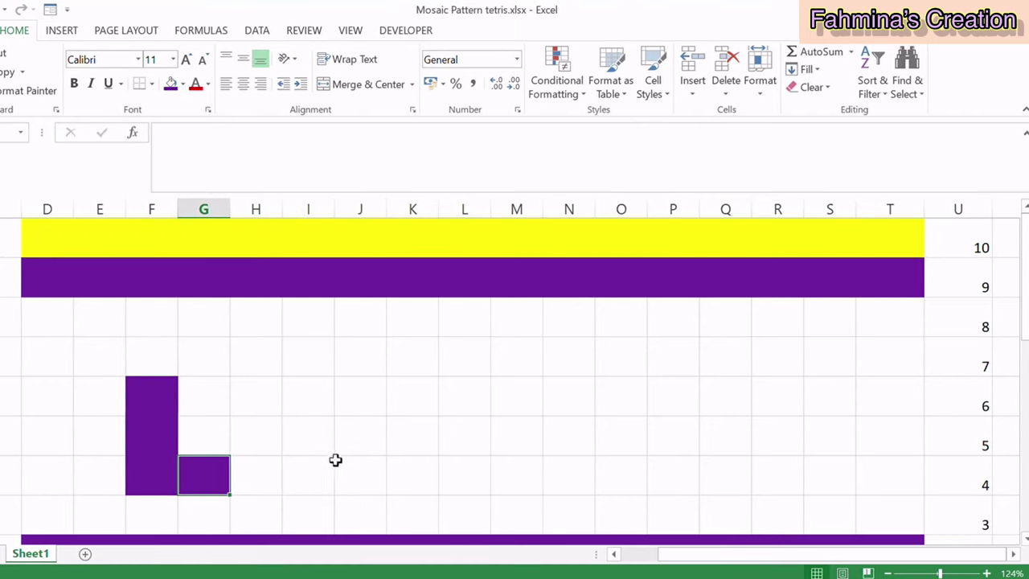
Step: Fill an upright T shape with dark purple: columns I to K in pattern row 4 and column J in row 5
{"action": "left_click_drag", "start_coordinate": [313, 487], "coordinate": [405, 489]}
{"action": "left_click", "coordinate": [178, 85]}
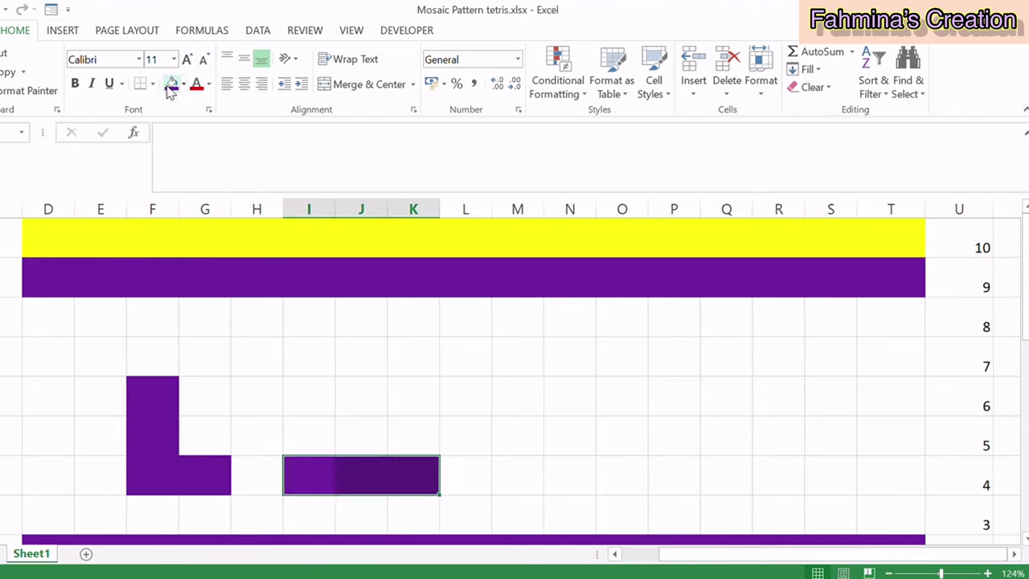
{"action": "left_click", "coordinate": [375, 434]}
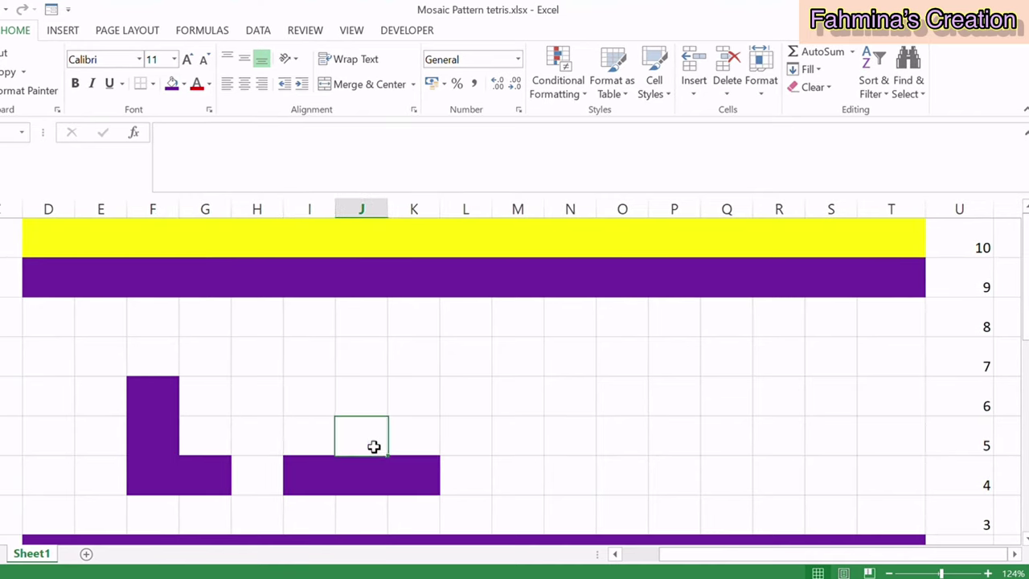
{"action": "left_click", "coordinate": [177, 86]}
{"action": "left_click", "coordinate": [342, 386]}
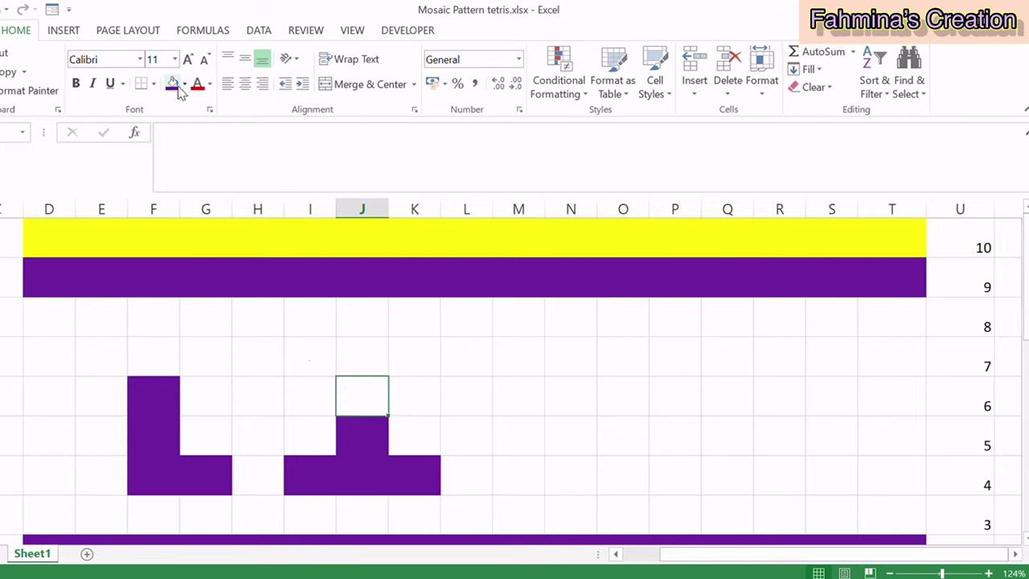
Step: Recolor the L shape yellow: column F in pattern rows 6 to 4 and column G in row 4
{"action": "left_click_drag", "start_coordinate": [152, 385], "coordinate": [455, 480]}
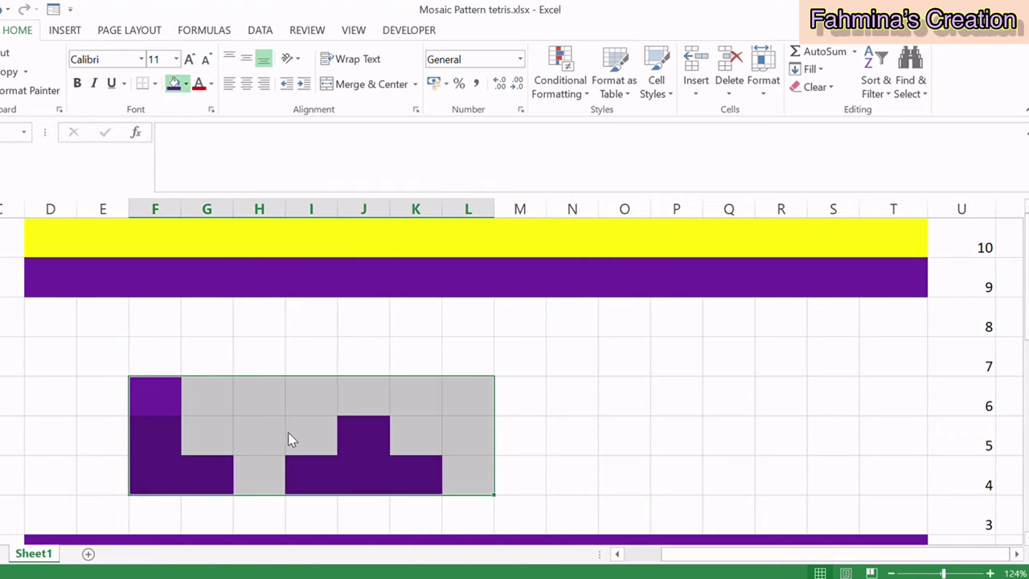
{"action": "left_click", "coordinate": [164, 392]}
{"action": "left_click_drag", "start_coordinate": [163, 393], "coordinate": [179, 466]}
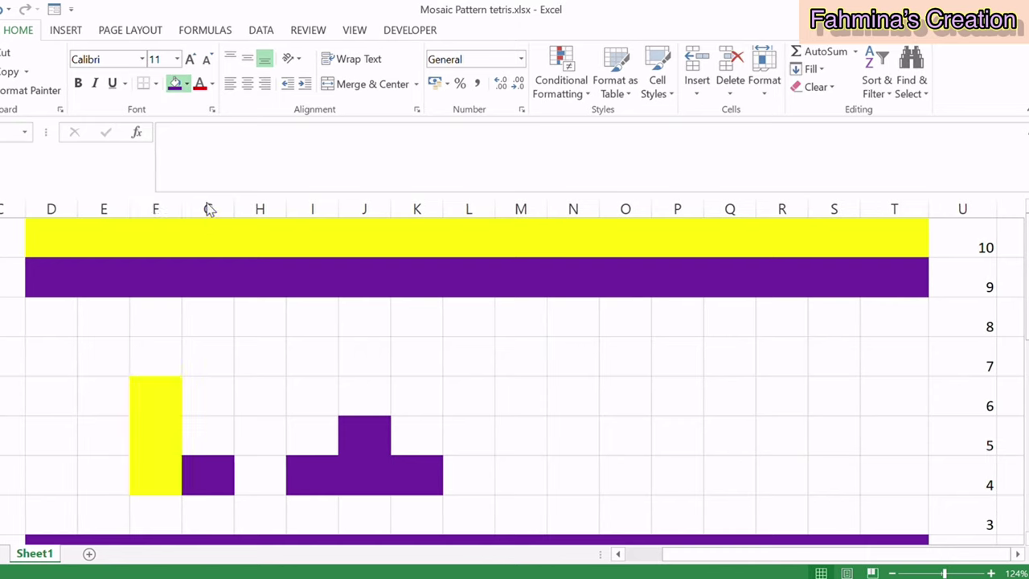
{"action": "left_click", "coordinate": [209, 476]}
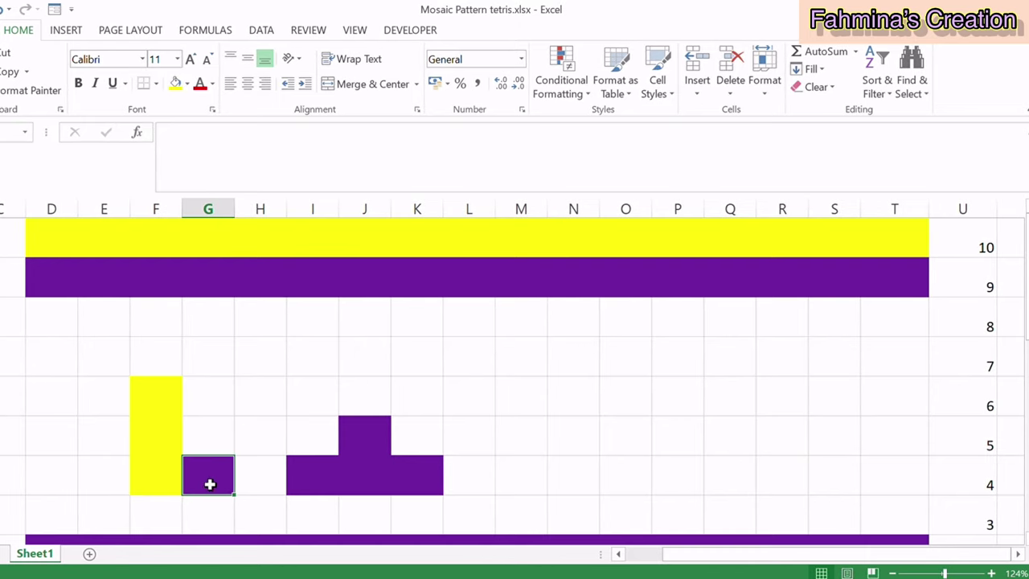
{"action": "left_click", "coordinate": [176, 83]}
Step: Recolor the T shape yellow: columns I to K in pattern row 4 and column J in row 5
{"action": "left_click_drag", "start_coordinate": [326, 480], "coordinate": [411, 480]}
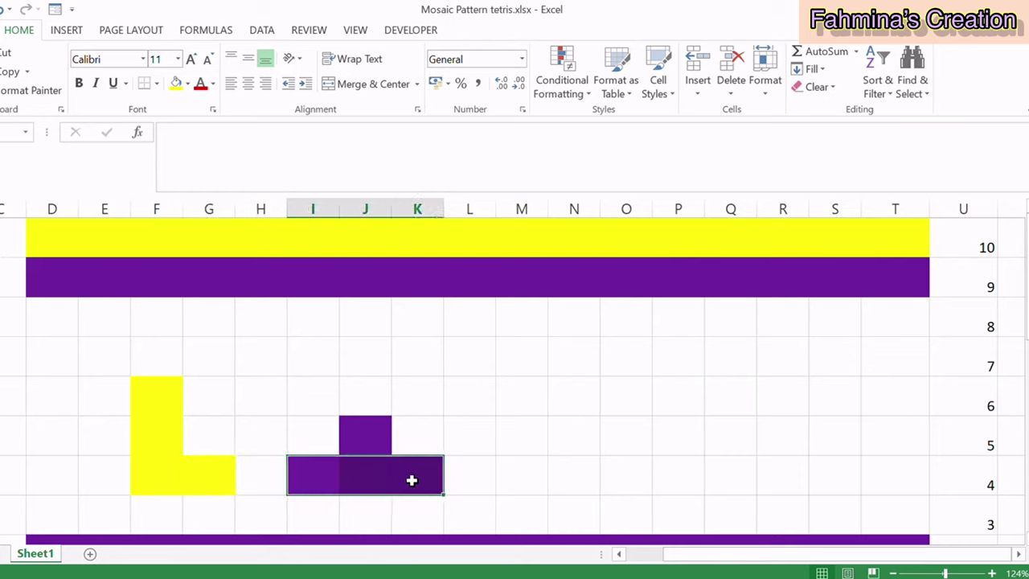
{"action": "left_click", "coordinate": [178, 86]}
{"action": "left_click", "coordinate": [366, 438]}
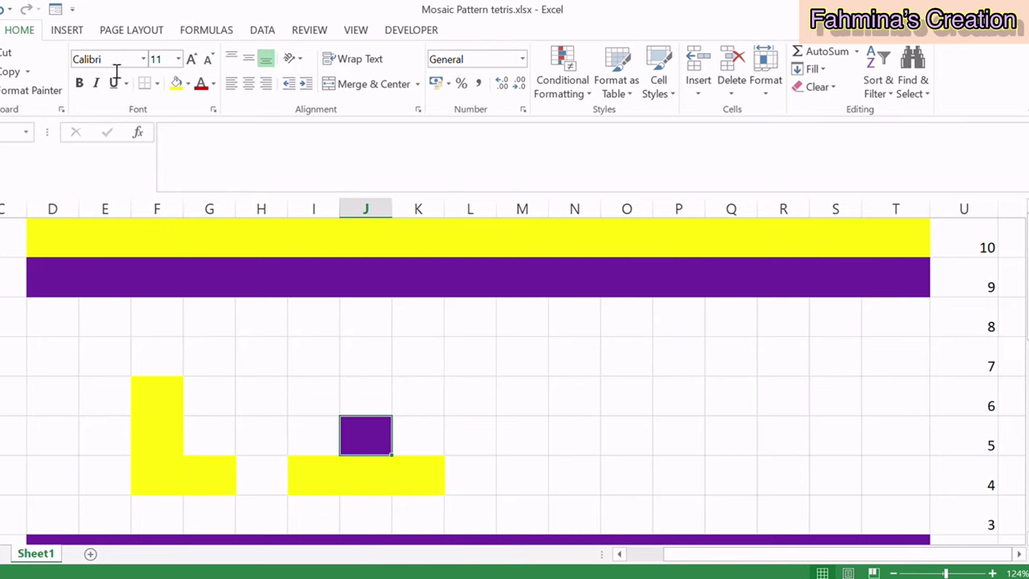
{"action": "left_click", "coordinate": [176, 83]}
Step: Fill the block of columns M and N in pattern rows 6 to 4 with yellow
{"action": "left_click_drag", "start_coordinate": [536, 404], "coordinate": [587, 487]}
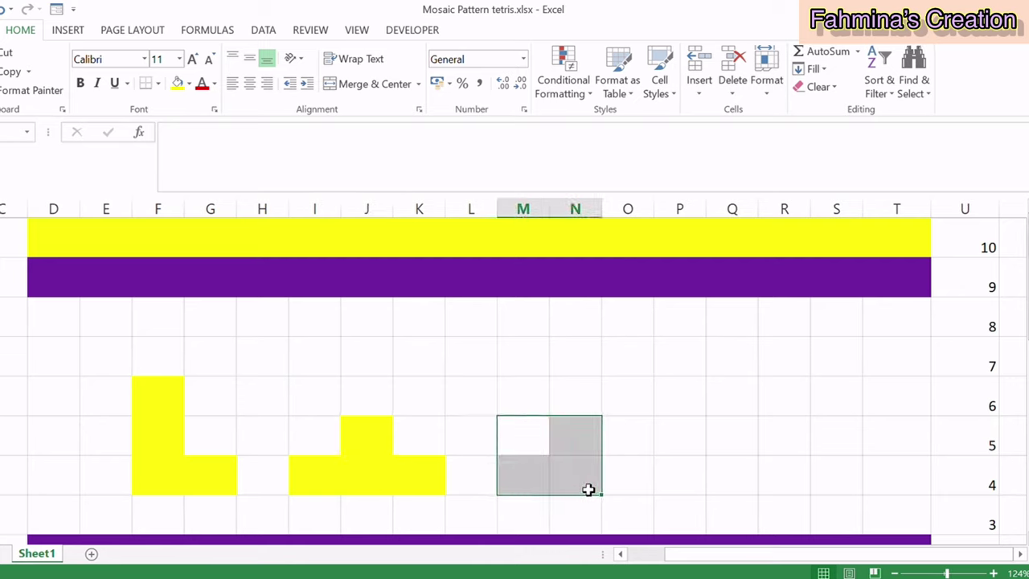
{"action": "left_click", "coordinate": [587, 487]}
{"action": "left_click", "coordinate": [522, 409]}
{"action": "left_click_drag", "start_coordinate": [522, 409], "coordinate": [581, 475]}
{"action": "left_click", "coordinate": [180, 85]}
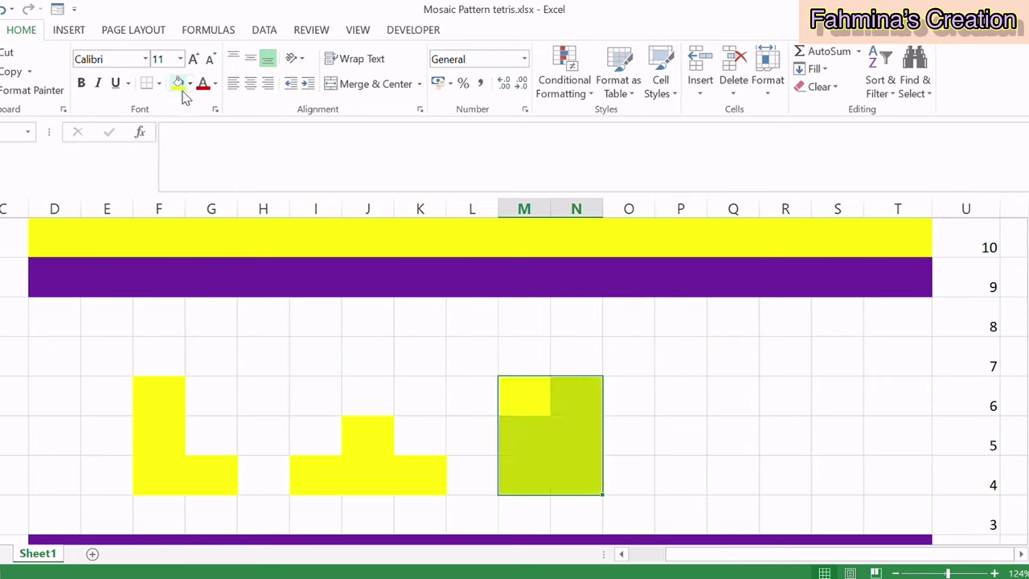
Step: Fill a sideways T shape with yellow: column Q in pattern rows 6 to 4 and column P in row 5
{"action": "left_click", "coordinate": [741, 393]}
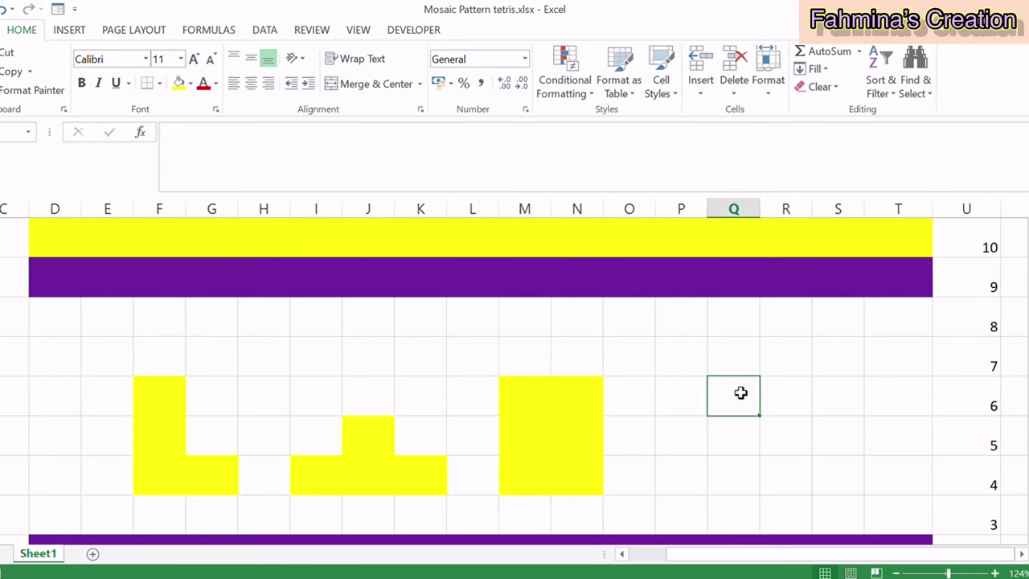
{"action": "left_click_drag", "start_coordinate": [740, 392], "coordinate": [756, 475]}
{"action": "left_click", "coordinate": [180, 85]}
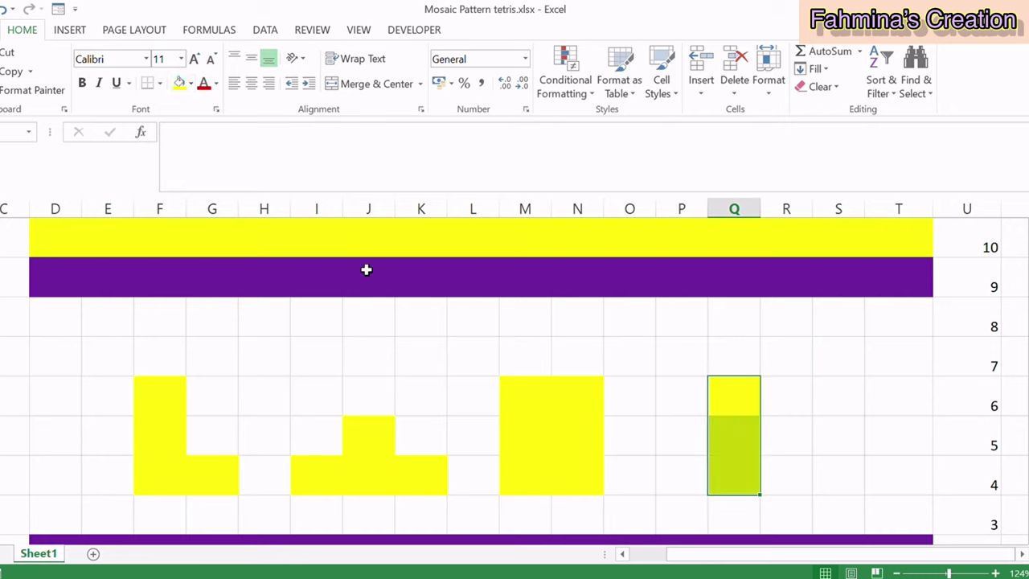
{"action": "left_click", "coordinate": [677, 441]}
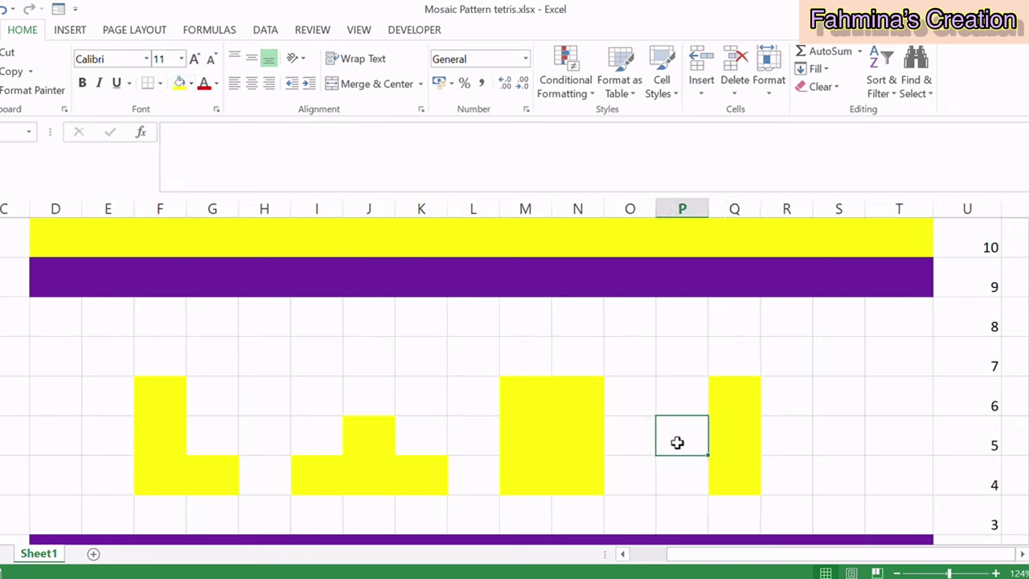
{"action": "left_click", "coordinate": [181, 85]}
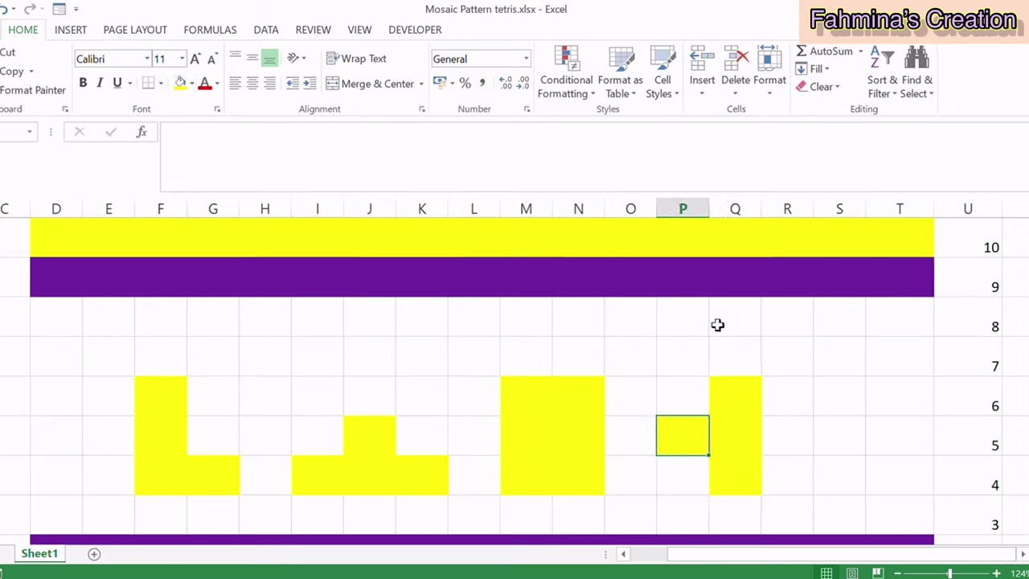
Step: Fill a T shape with yellow above it: column R in pattern row 8 and columns Q to S in row 7
{"action": "left_click", "coordinate": [794, 321]}
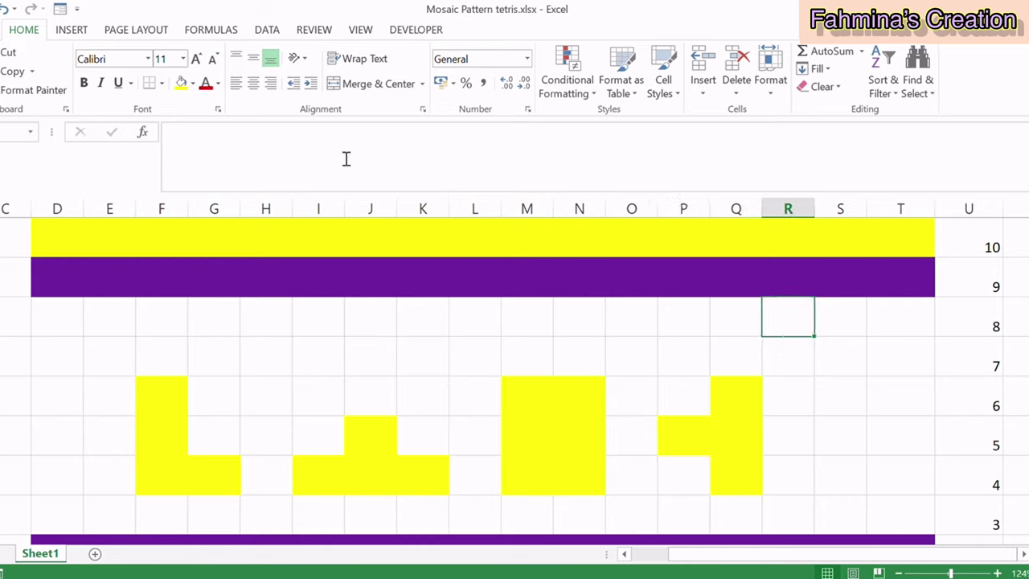
{"action": "left_click", "coordinate": [181, 84]}
{"action": "left_click_drag", "start_coordinate": [740, 361], "coordinate": [837, 360]}
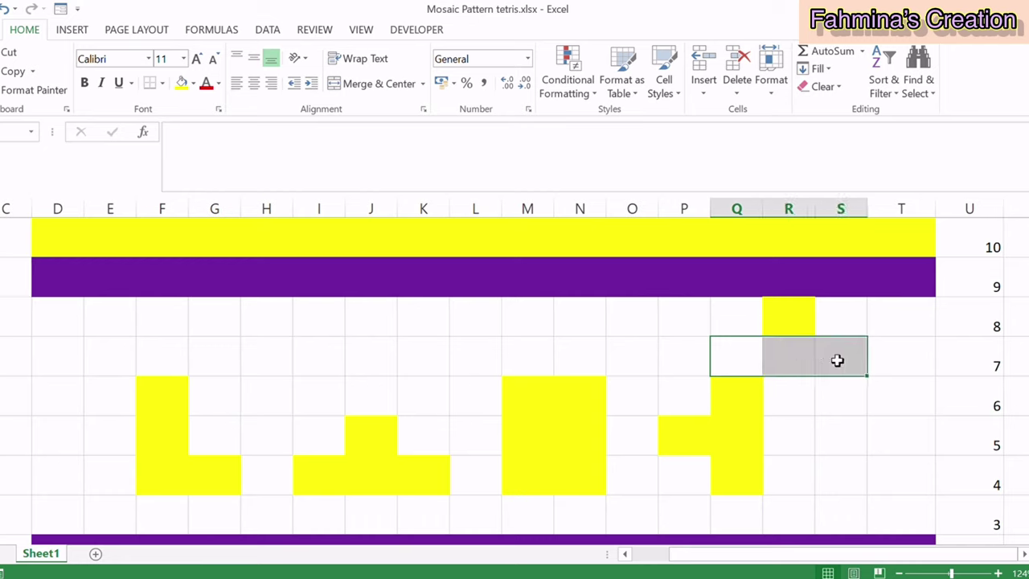
{"action": "left_click", "coordinate": [181, 84]}
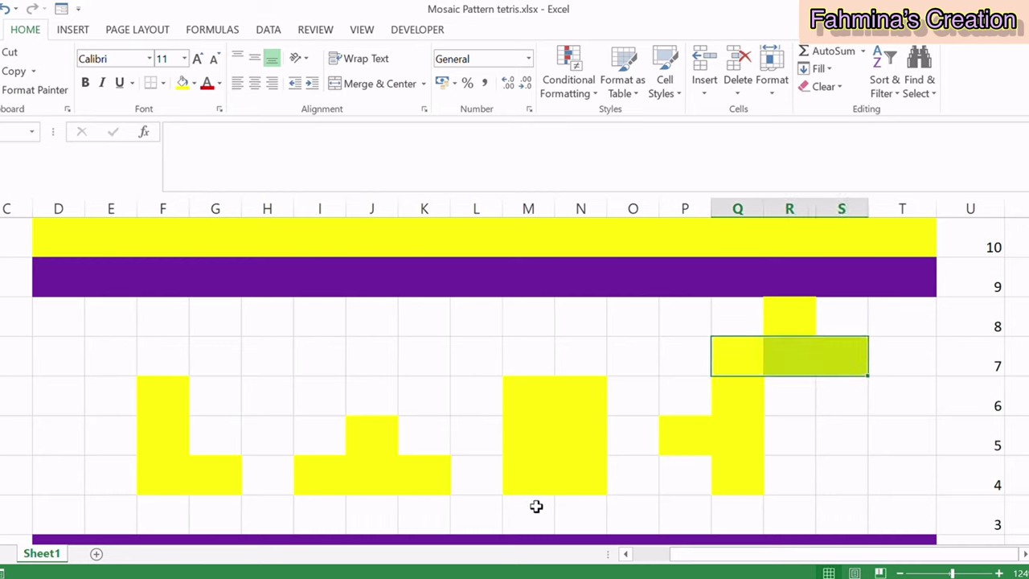
Step: Fill another T shape with yellow: columns H to J in pattern row 7 and column I in row 8
{"action": "scroll", "coordinate": [761, 446], "scroll_direction": "down", "scroll_amount": 1}
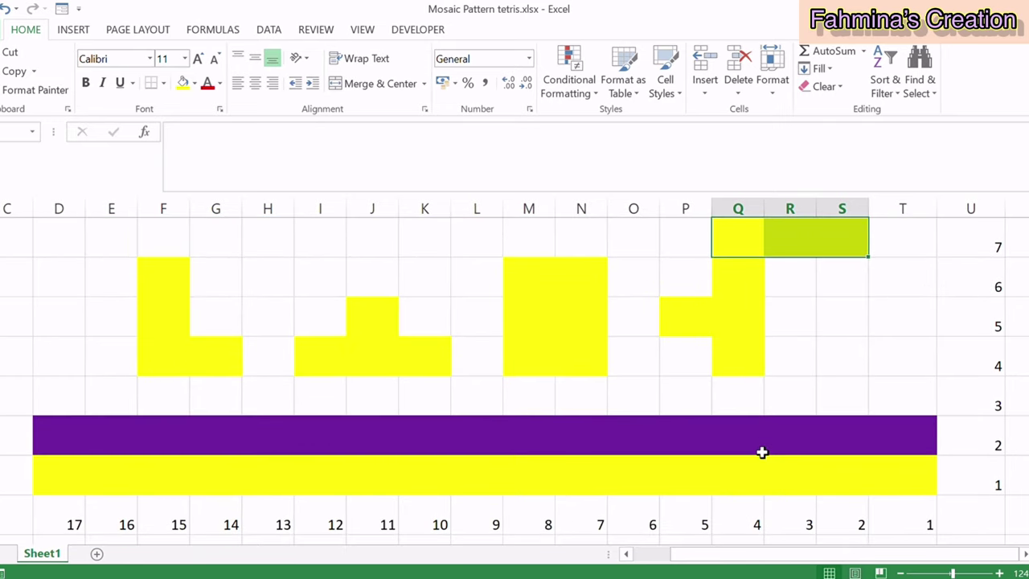
{"action": "scroll", "coordinate": [761, 449], "scroll_direction": "up", "scroll_amount": 1}
{"action": "scroll", "coordinate": [761, 449], "scroll_direction": "down", "scroll_amount": 1}
{"action": "scroll", "coordinate": [644, 461], "scroll_direction": "down", "scroll_amount": 1}
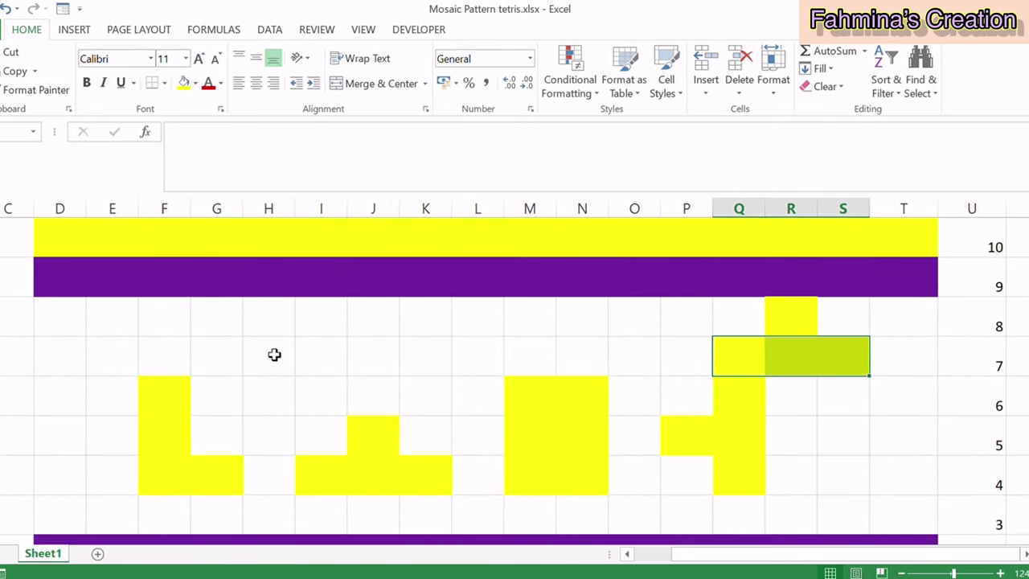
{"action": "left_click_drag", "start_coordinate": [274, 355], "coordinate": [367, 359]}
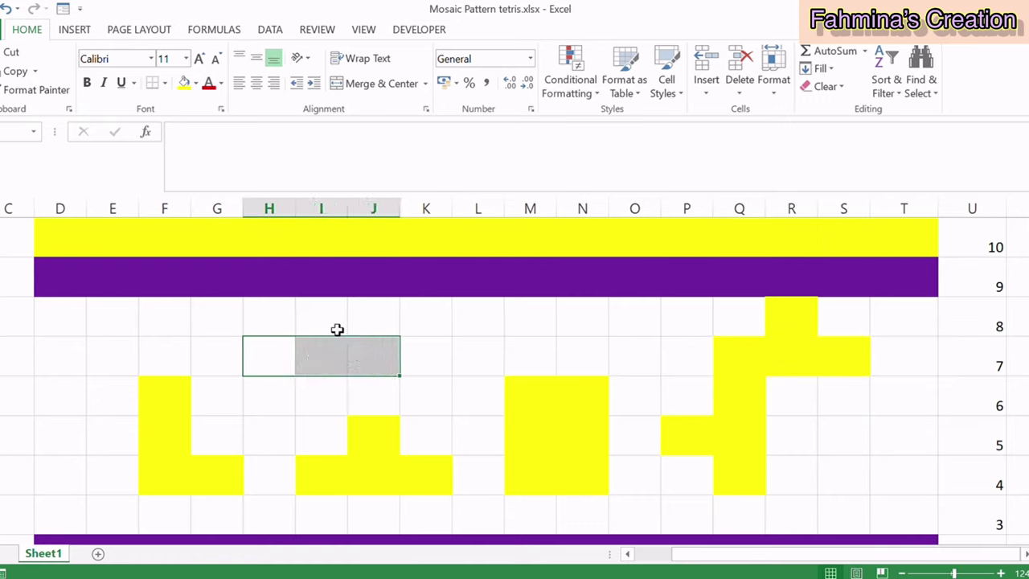
{"action": "left_click", "coordinate": [185, 85]}
{"action": "left_click", "coordinate": [331, 325]}
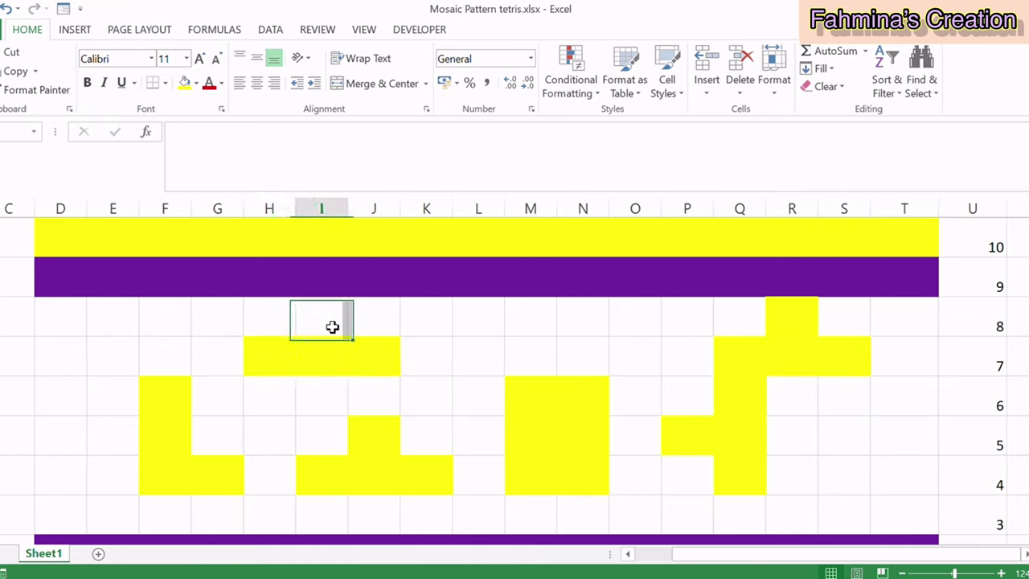
{"action": "left_click", "coordinate": [185, 85]}
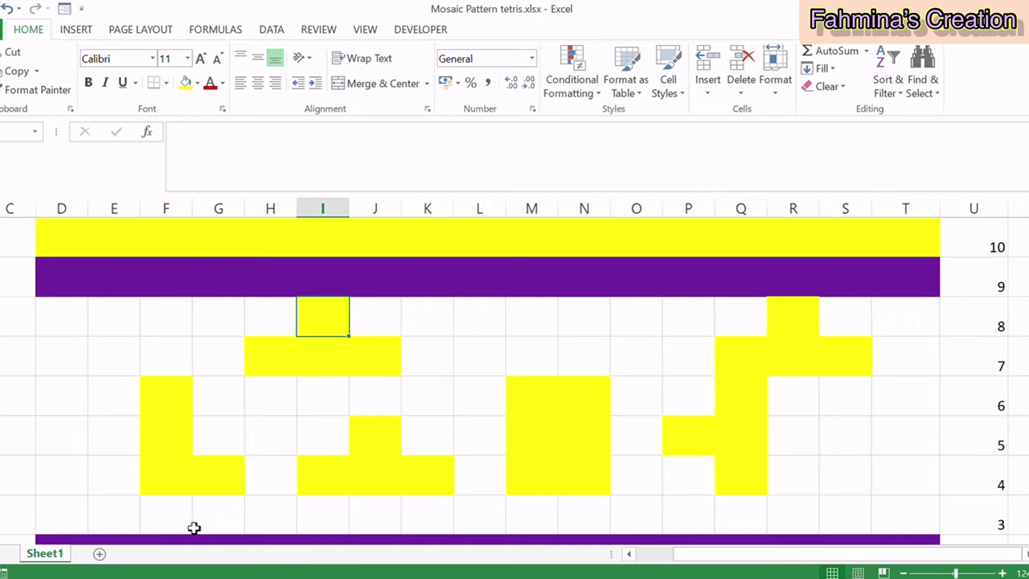
Step: Fill both ends of pattern row 3 with yellow: columns S to T and columns D to E
{"action": "left_click", "coordinate": [164, 503]}
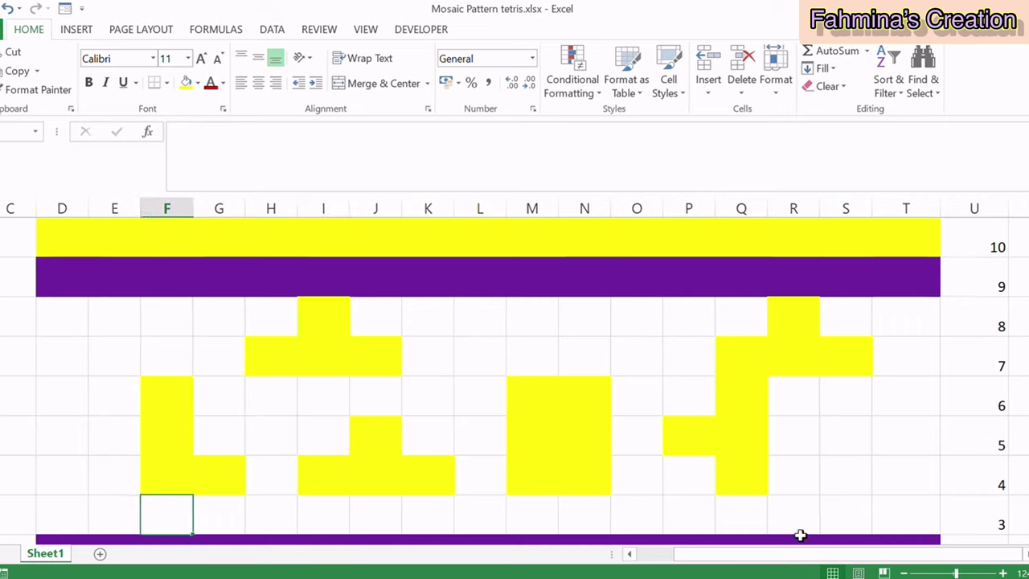
{"action": "left_click_drag", "start_coordinate": [867, 523], "coordinate": [900, 522]}
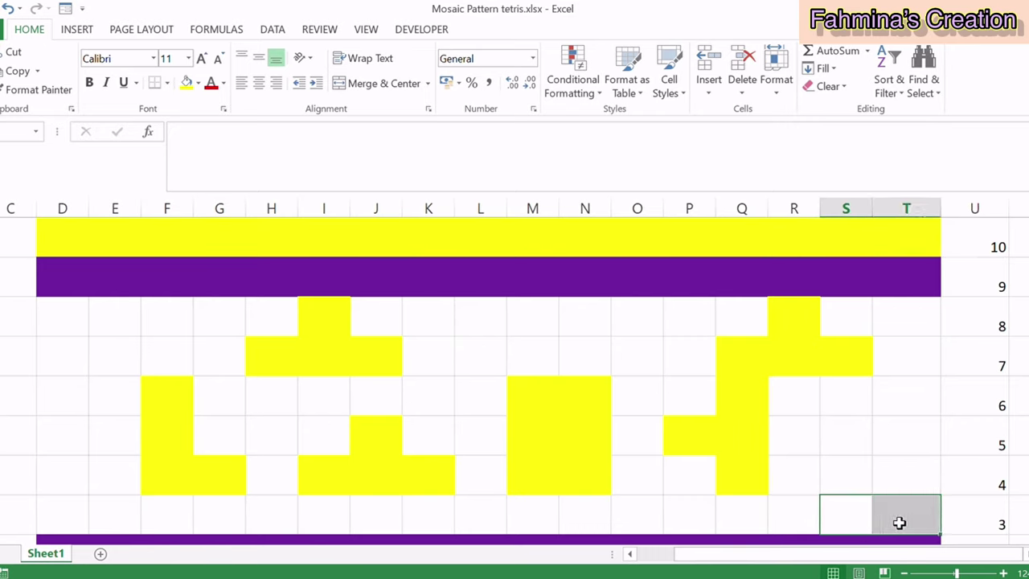
{"action": "left_click", "coordinate": [187, 84]}
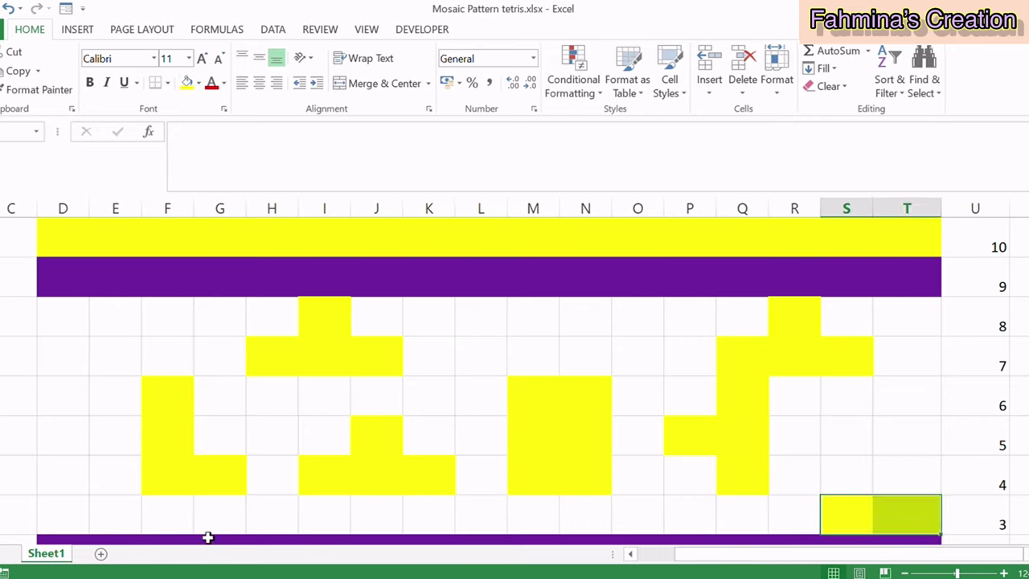
{"action": "left_click_drag", "start_coordinate": [82, 527], "coordinate": [103, 523]}
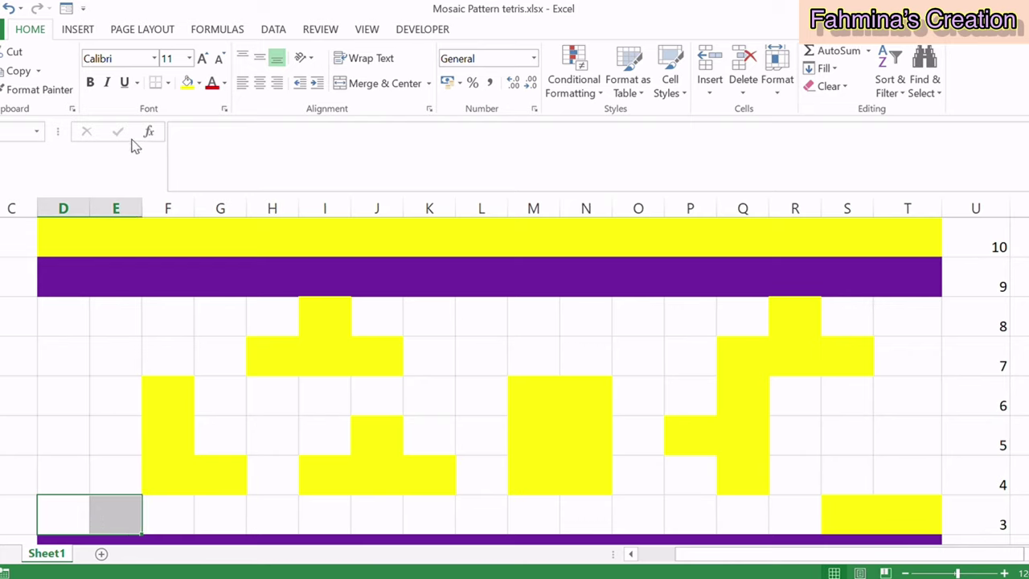
{"action": "left_click", "coordinate": [189, 85]}
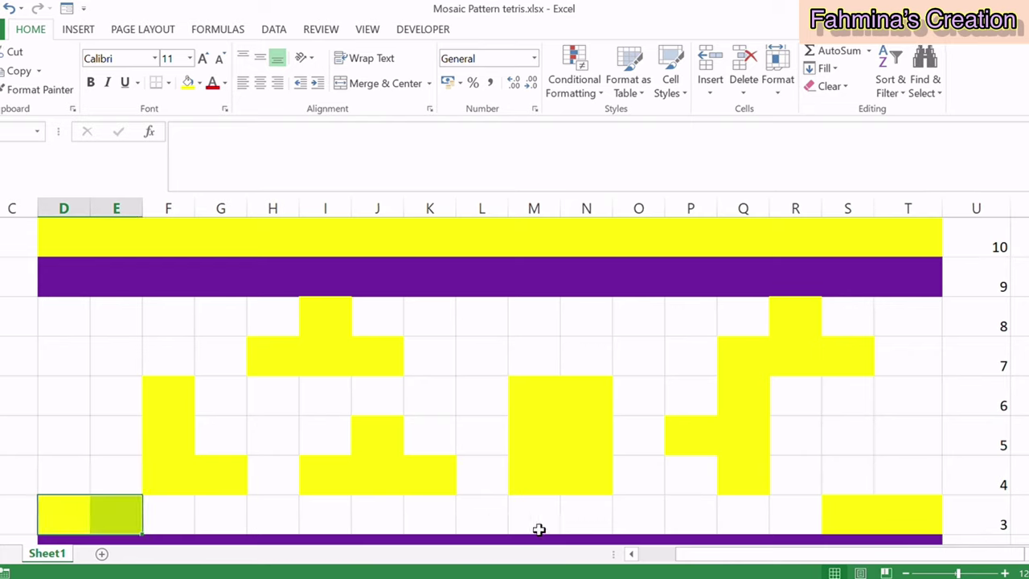
Step: Fill the column L cell in pattern row 3 with yellow
{"action": "left_click", "coordinate": [497, 526]}
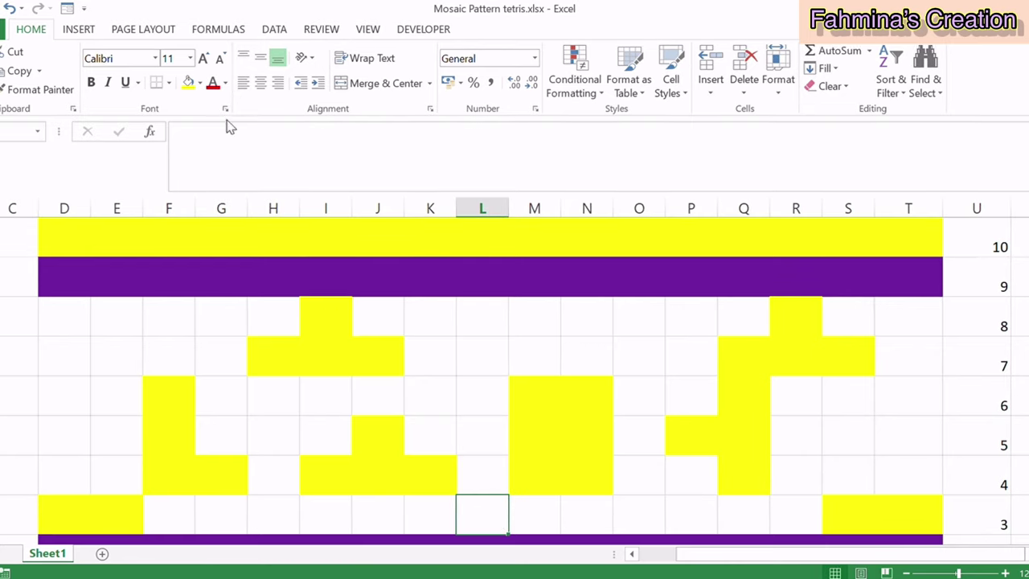
{"action": "left_click", "coordinate": [188, 83]}
{"action": "left_click", "coordinate": [687, 529]}
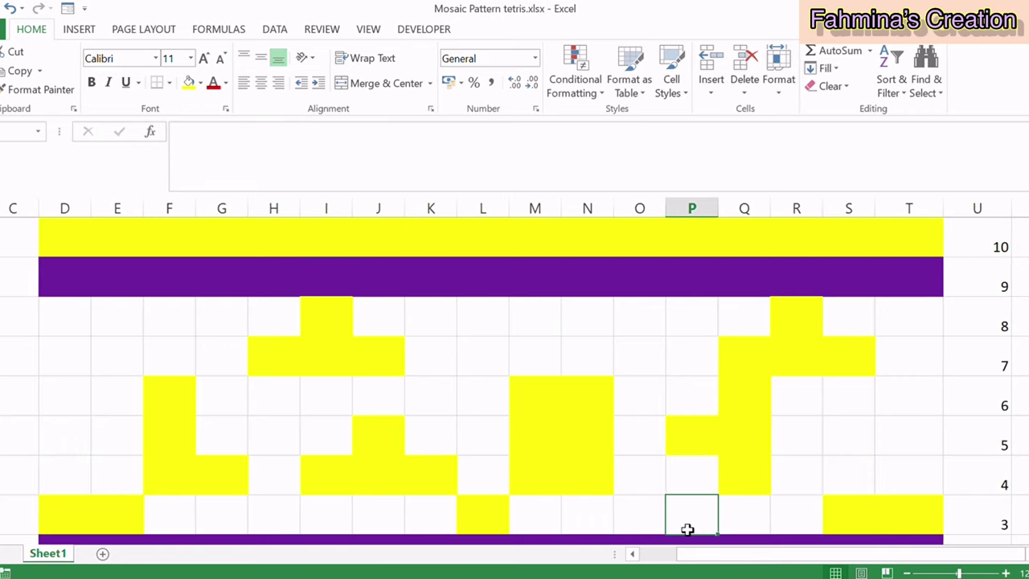
{"action": "left_click", "coordinate": [275, 524]}
{"action": "left_click", "coordinate": [351, 530]}
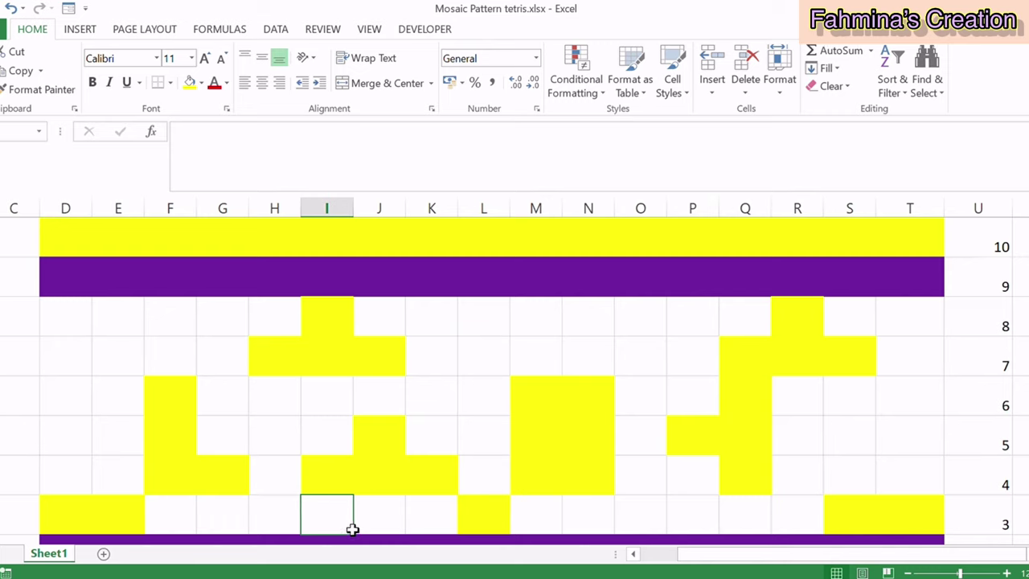
{"action": "left_click", "coordinate": [188, 84]}
{"action": "left_click", "coordinate": [611, 523]}
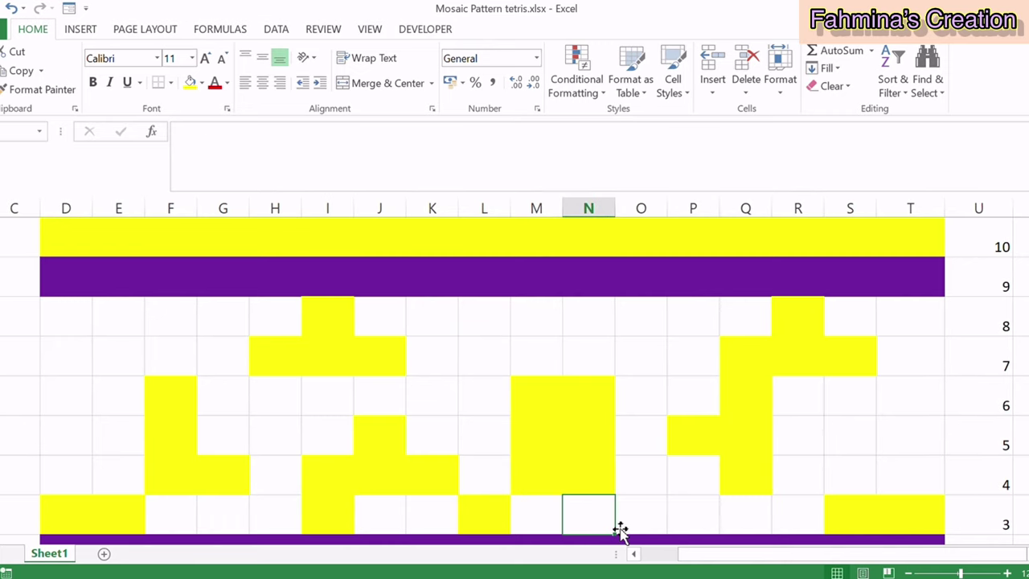
{"action": "left_click", "coordinate": [331, 521]}
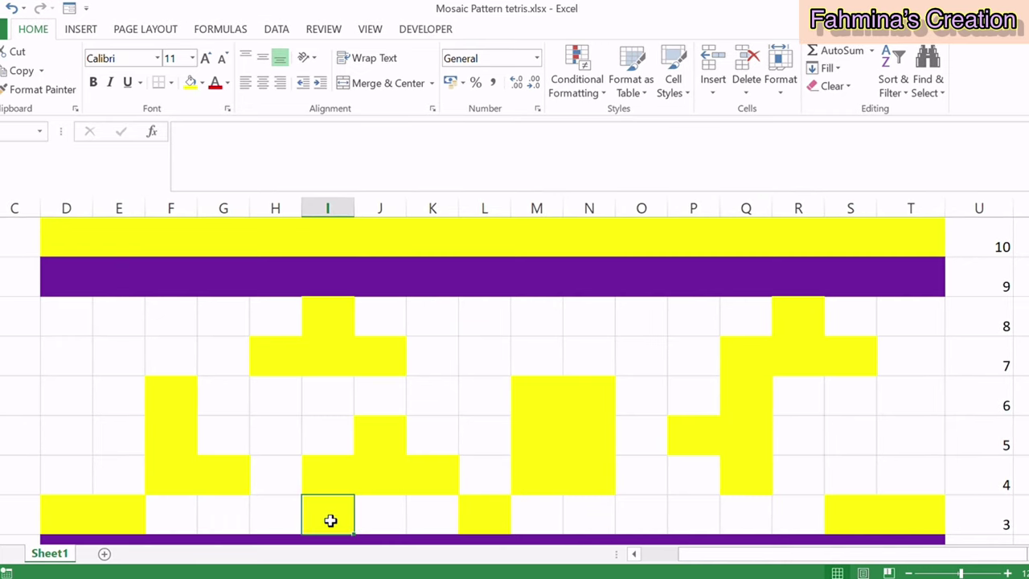
{"action": "left_click", "coordinate": [208, 84]}
{"action": "left_click", "coordinate": [202, 210]}
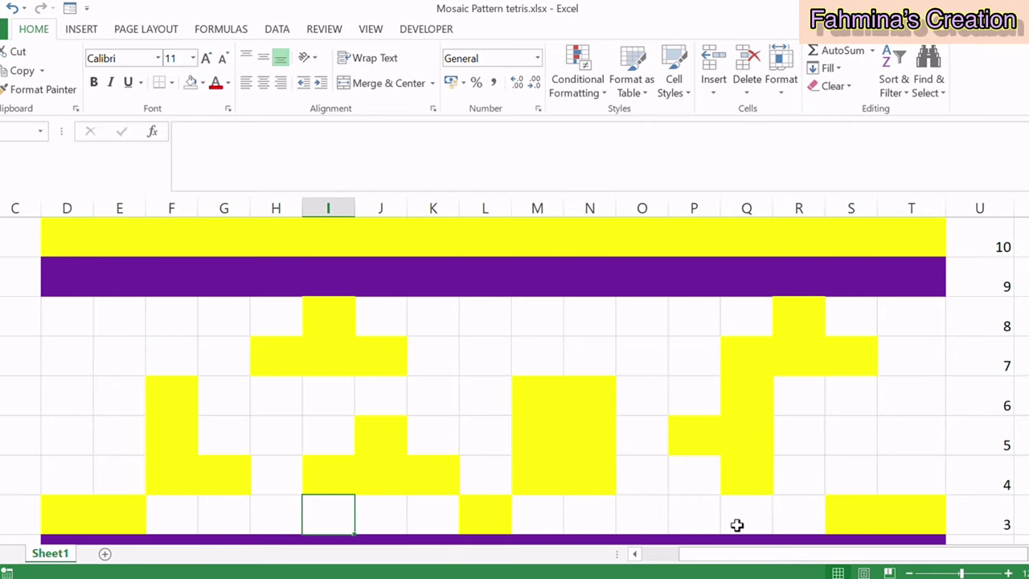
Step: Fill a square block with yellow: columns D to E in pattern rows 8 and 7
{"action": "left_click", "coordinate": [707, 522]}
{"action": "scroll", "coordinate": [701, 478], "scroll_direction": "down", "scroll_amount": 2}
{"action": "scroll", "coordinate": [701, 475], "scroll_direction": "up", "scroll_amount": 2}
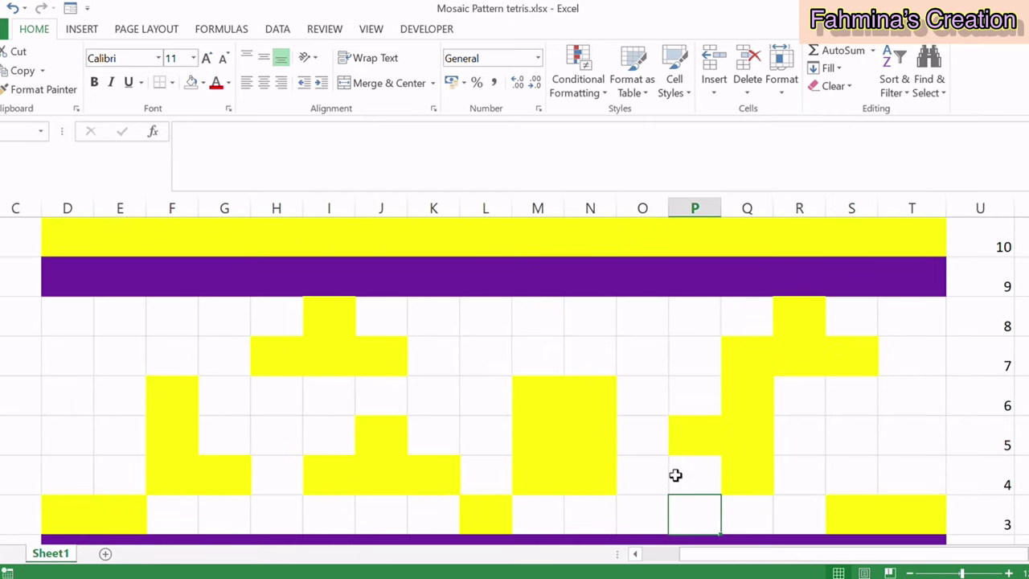
{"action": "scroll", "coordinate": [676, 475], "scroll_direction": "down", "scroll_amount": 1}
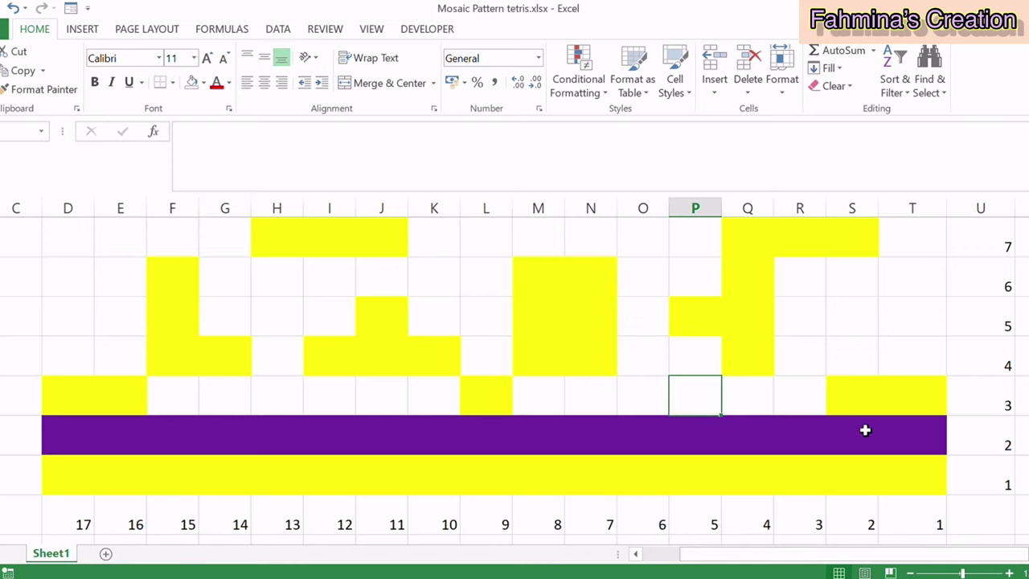
{"action": "scroll", "coordinate": [527, 489], "scroll_direction": "up", "scroll_amount": 1}
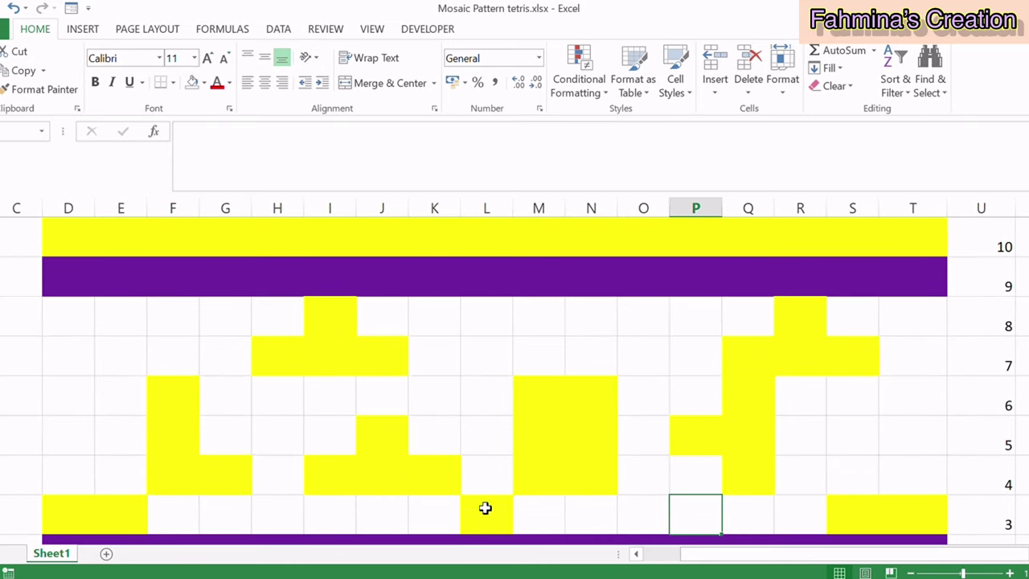
{"action": "left_click_drag", "start_coordinate": [70, 318], "coordinate": [117, 354]}
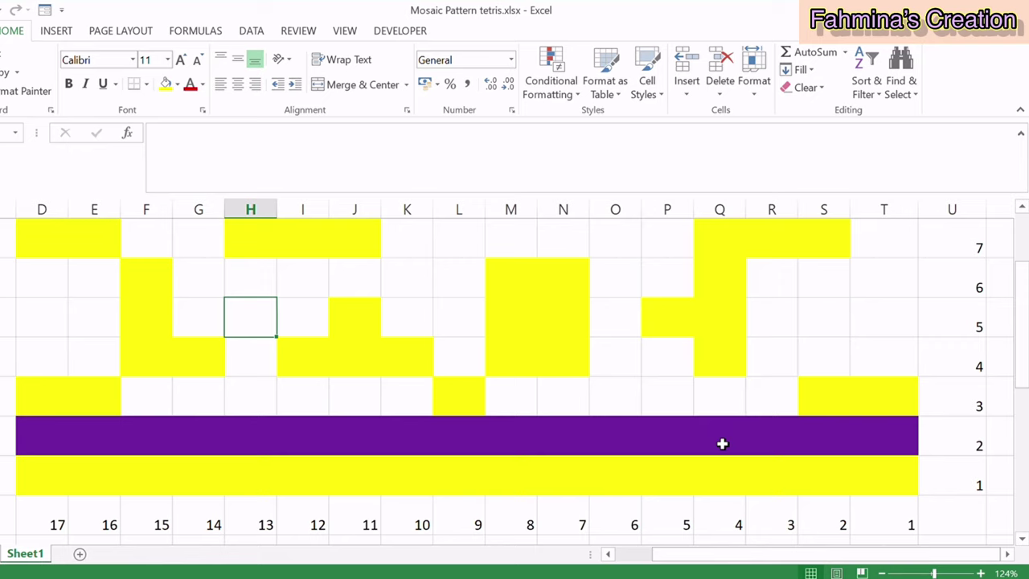
Step: Fill columns F to K of pattern row 3 with purple
{"action": "left_click_drag", "start_coordinate": [146, 397], "coordinate": [410, 408]}
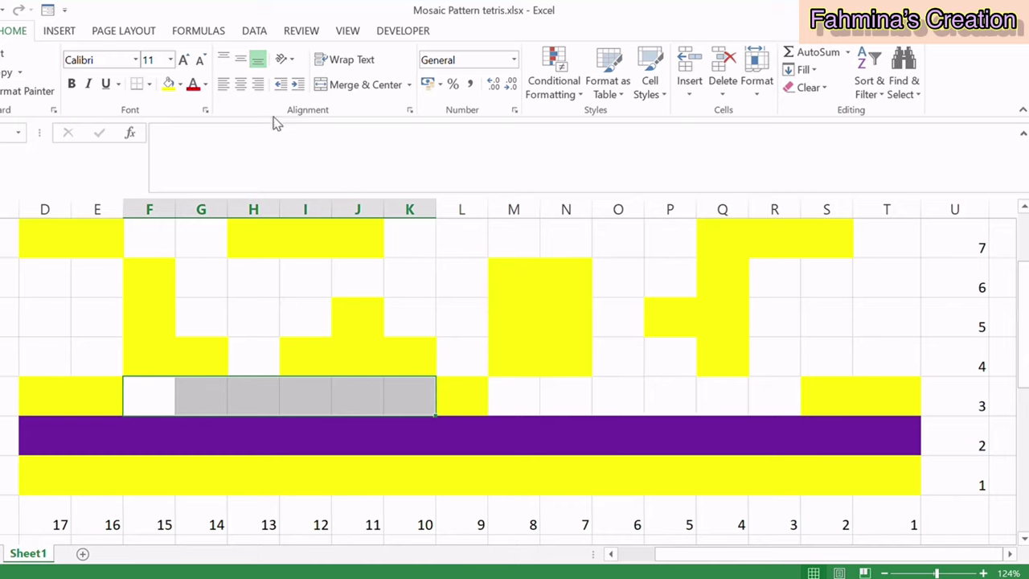
{"action": "left_click", "coordinate": [169, 84]}
{"action": "left_click", "coordinate": [288, 221]}
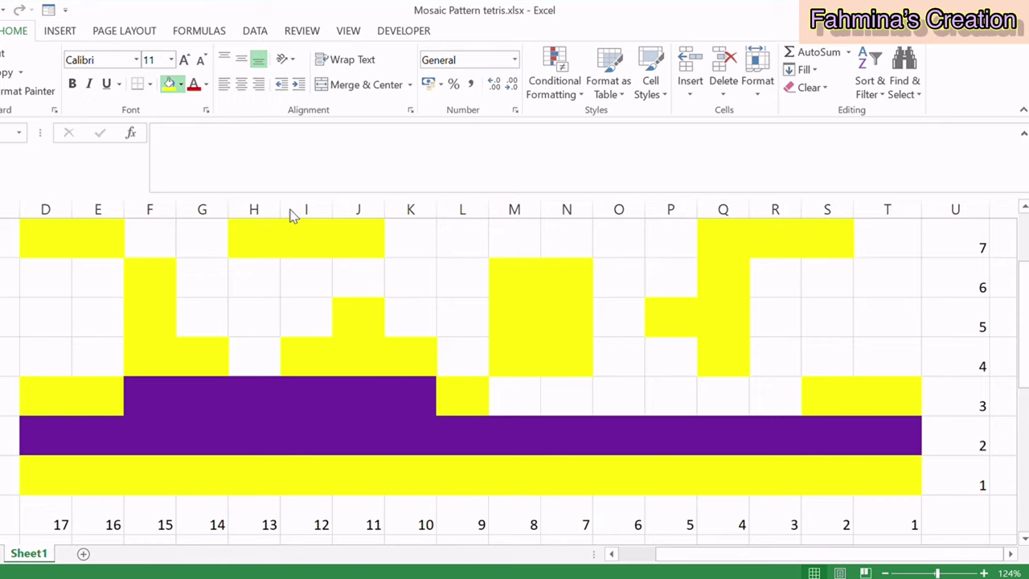
{"action": "key", "text": "ctrl+z"}
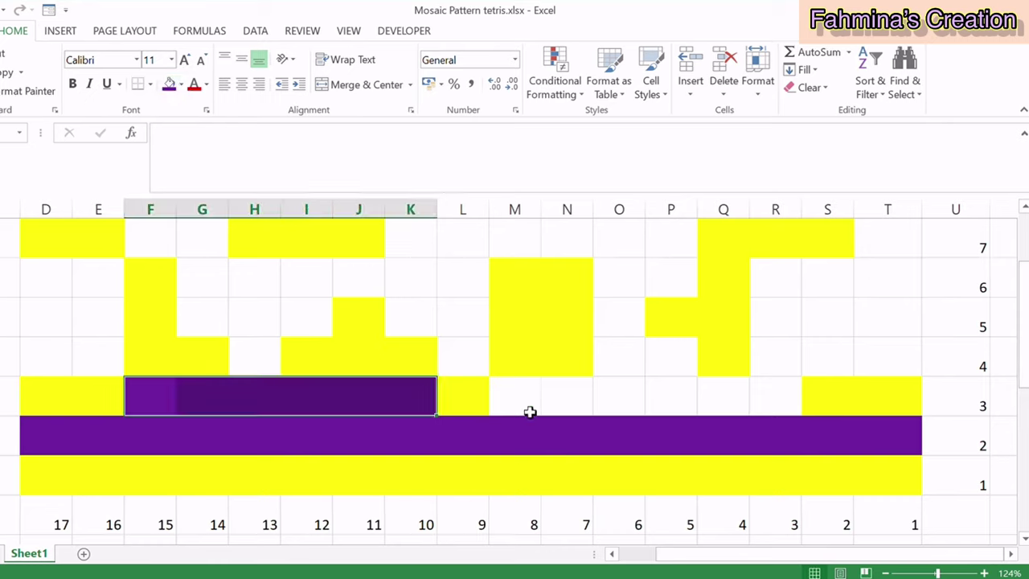
Step: Fill columns M to R of pattern row 3 with purple
{"action": "left_click_drag", "start_coordinate": [530, 411], "coordinate": [775, 406]}
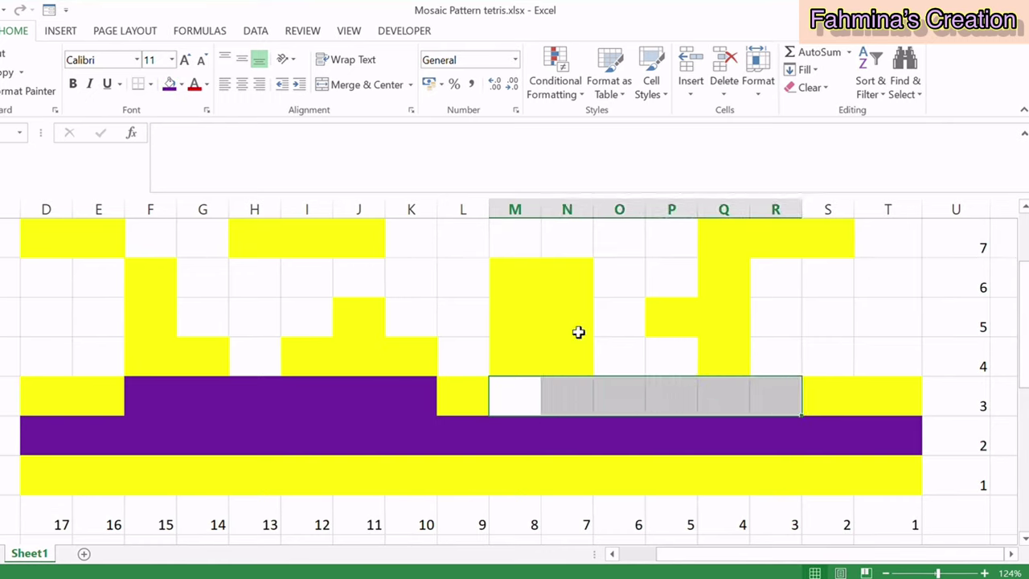
{"action": "left_click", "coordinate": [180, 83]}
{"action": "key", "text": "ctrl+z"}
{"action": "left_click", "coordinate": [190, 236]}
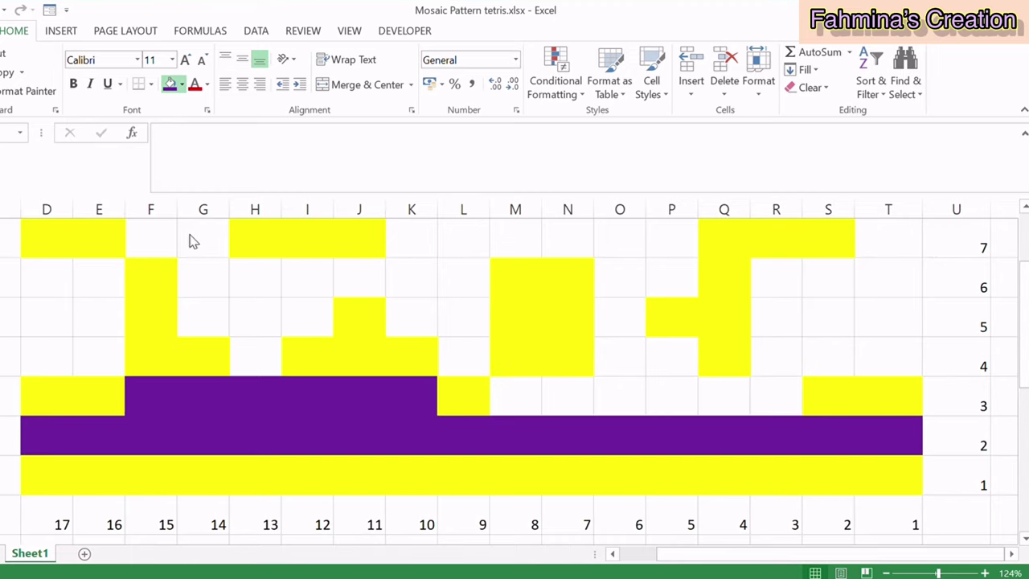
{"action": "key", "text": "ctrl+y"}
{"action": "key", "text": "ctrl+z"}
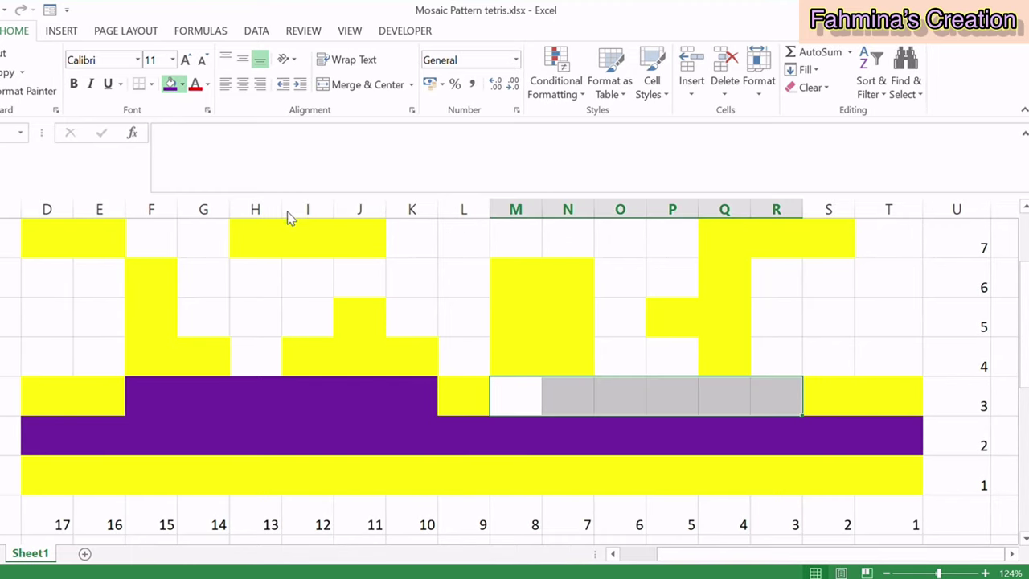
{"action": "key", "text": "ctrl+y"}
Step: Fill the gap beside the sideways T with purple: column O in pattern rows 4 to 7 and column P in rows 4, 6 and 7
{"action": "left_click_drag", "start_coordinate": [639, 367], "coordinate": [668, 368]}
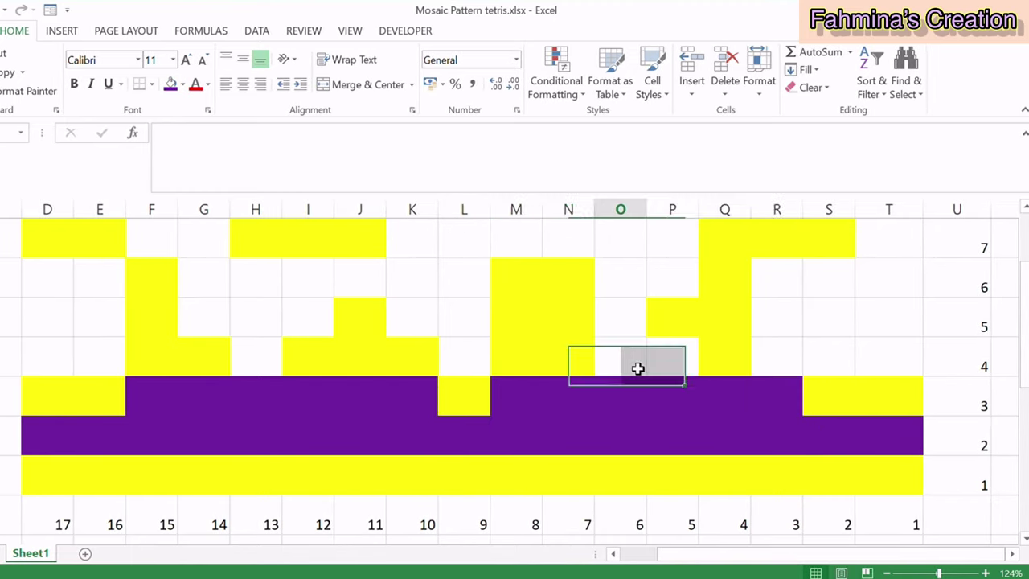
{"action": "left_click", "coordinate": [171, 85]}
{"action": "left_click_drag", "start_coordinate": [619, 320], "coordinate": [637, 242]}
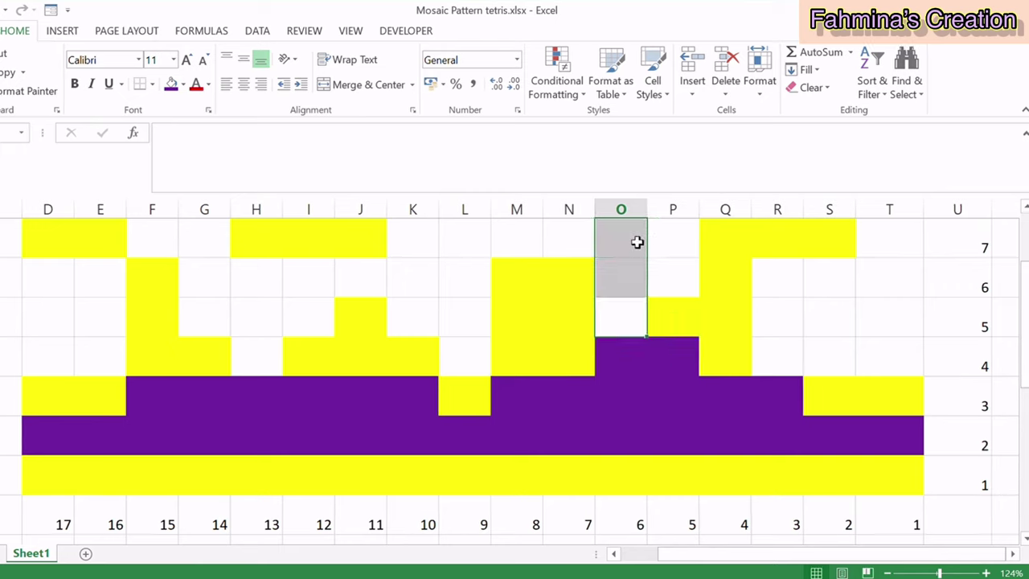
{"action": "left_click", "coordinate": [170, 85]}
{"action": "left_click_drag", "start_coordinate": [679, 288], "coordinate": [685, 253]}
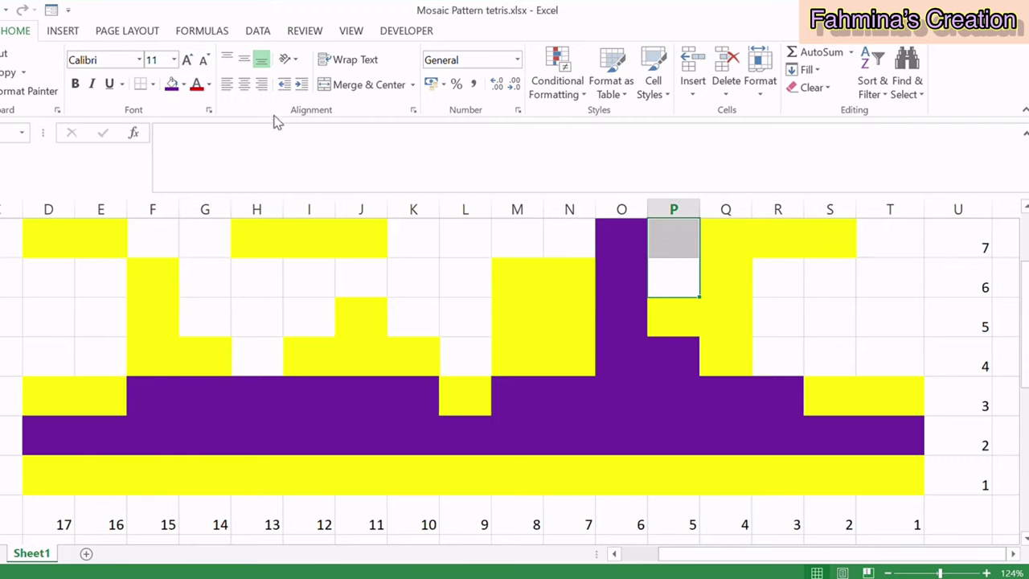
{"action": "left_click", "coordinate": [170, 85]}
Step: Fill column L in pattern rows 4 to 7 and columns R to T in rows 6 to 4 with purple
{"action": "left_click_drag", "start_coordinate": [478, 327], "coordinate": [478, 244]}
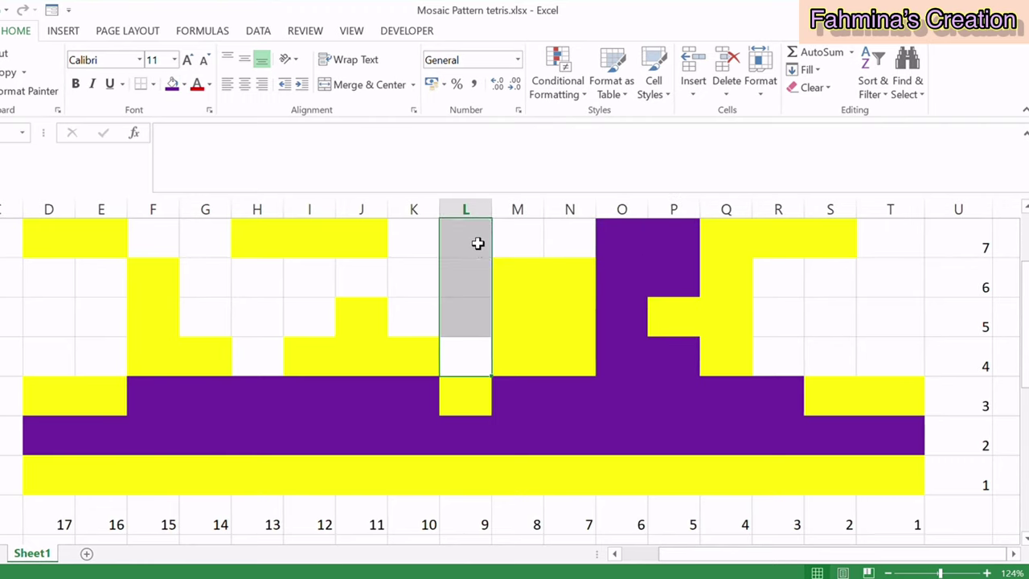
{"action": "left_click", "coordinate": [172, 83]}
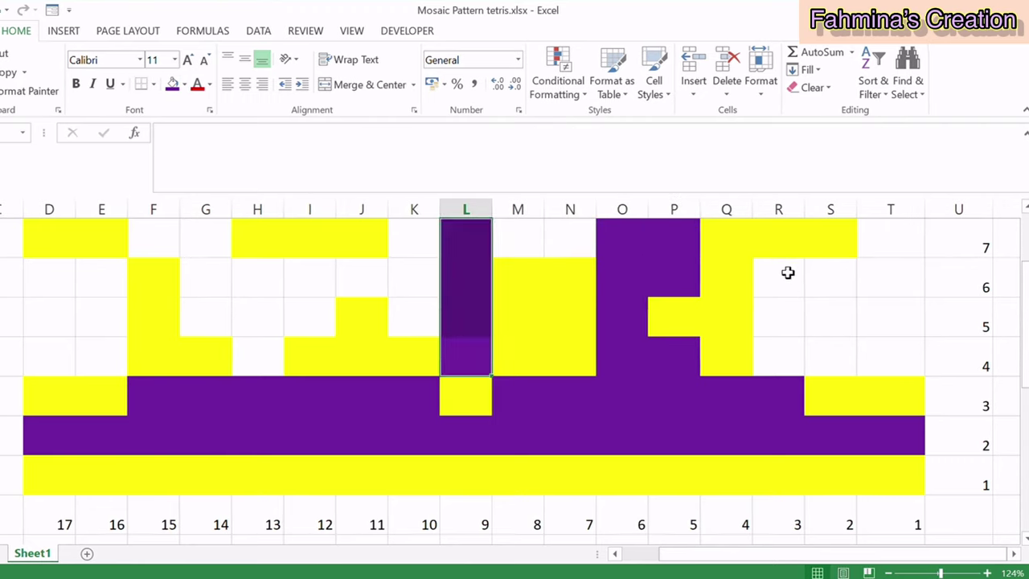
{"action": "left_click_drag", "start_coordinate": [788, 273], "coordinate": [876, 367]}
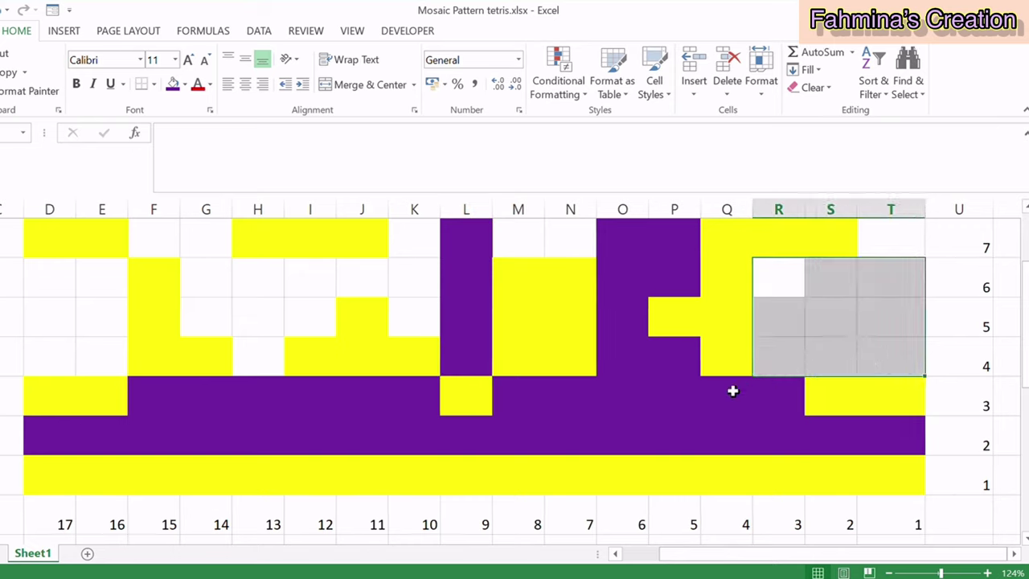
{"action": "left_click", "coordinate": [174, 85]}
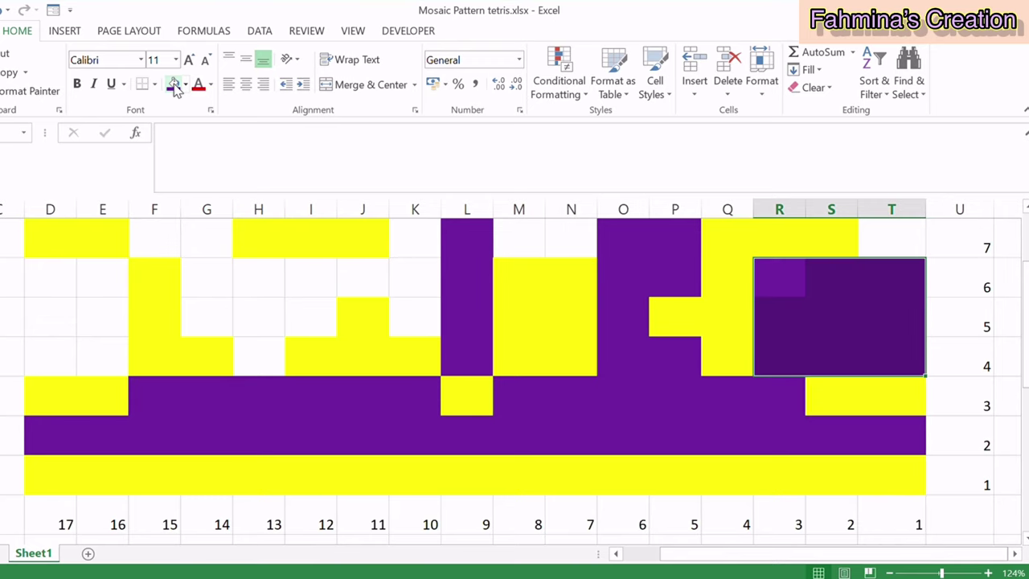
Step: Fill columns D to E in pattern rows 6 to 4 with purple
{"action": "scroll", "coordinate": [85, 364], "scroll_direction": "up", "scroll_amount": 1}
{"action": "scroll", "coordinate": [46, 317], "scroll_direction": "down", "scroll_amount": 1}
{"action": "left_click_drag", "start_coordinate": [49, 277], "coordinate": [115, 361]}
{"action": "left_click", "coordinate": [170, 89]}
Step: Fill with purple columns F to G in pattern row 7, columns G to I in rows 6 and 5, and column H in row 4
{"action": "left_click_drag", "start_coordinate": [164, 245], "coordinate": [305, 315]}
{"action": "left_click", "coordinate": [175, 86]}
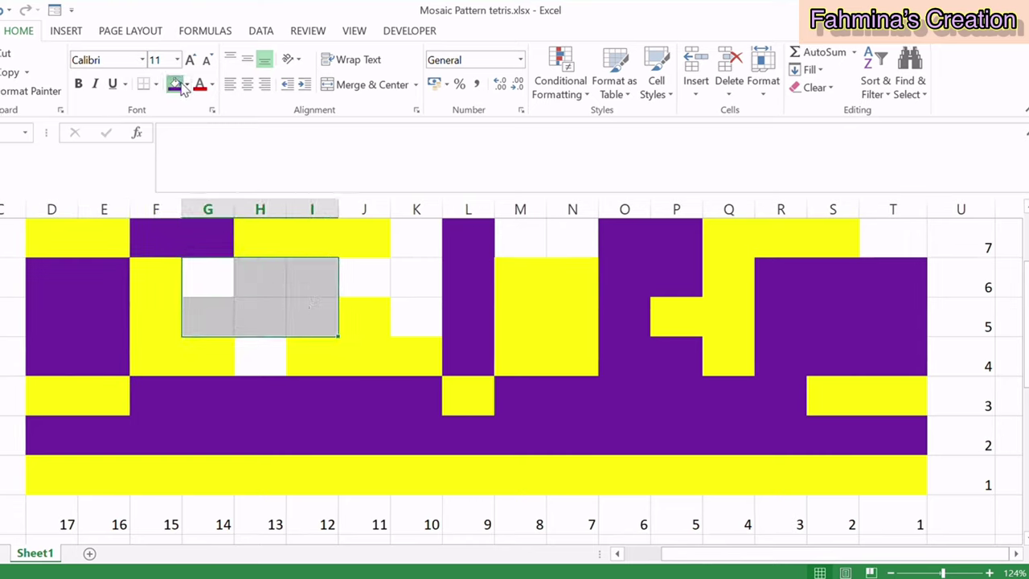
{"action": "left_click", "coordinate": [181, 85]}
{"action": "left_click", "coordinate": [260, 353]}
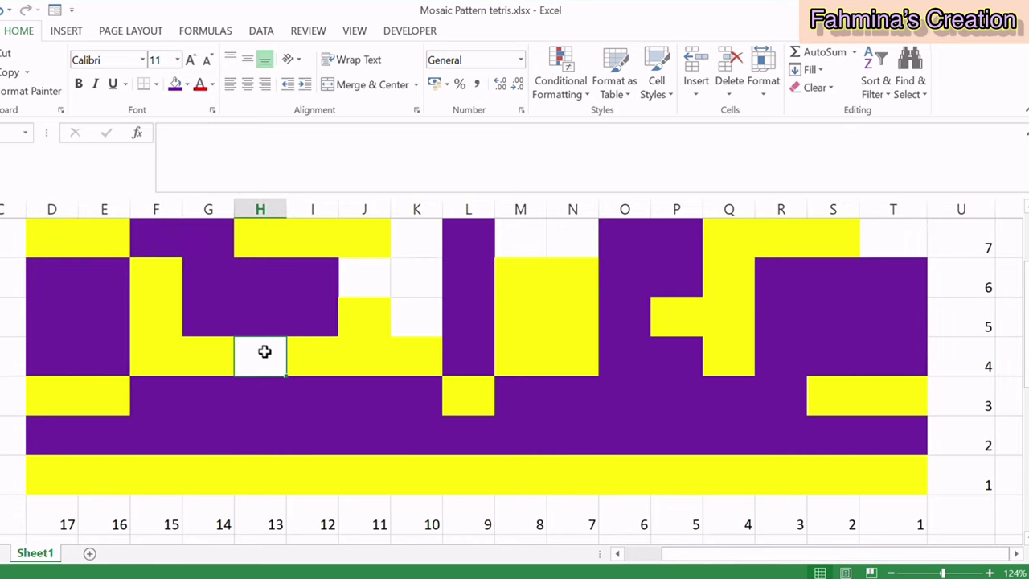
{"action": "left_click", "coordinate": [177, 87]}
Step: Fill with purple columns J to K in pattern row 6 and column K in rows 5, 7 and 8
{"action": "left_click_drag", "start_coordinate": [356, 275], "coordinate": [432, 295]}
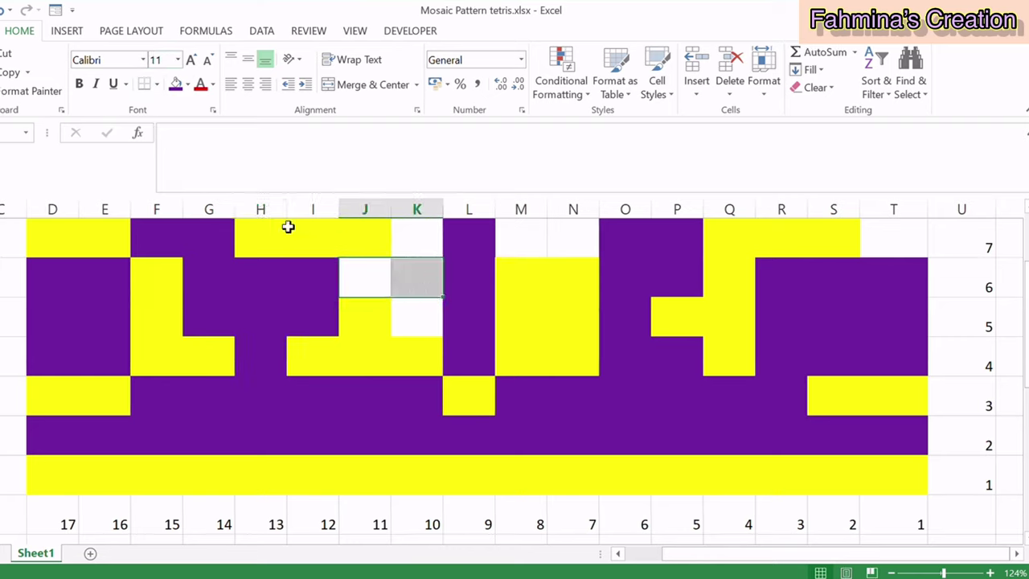
{"action": "left_click", "coordinate": [177, 86]}
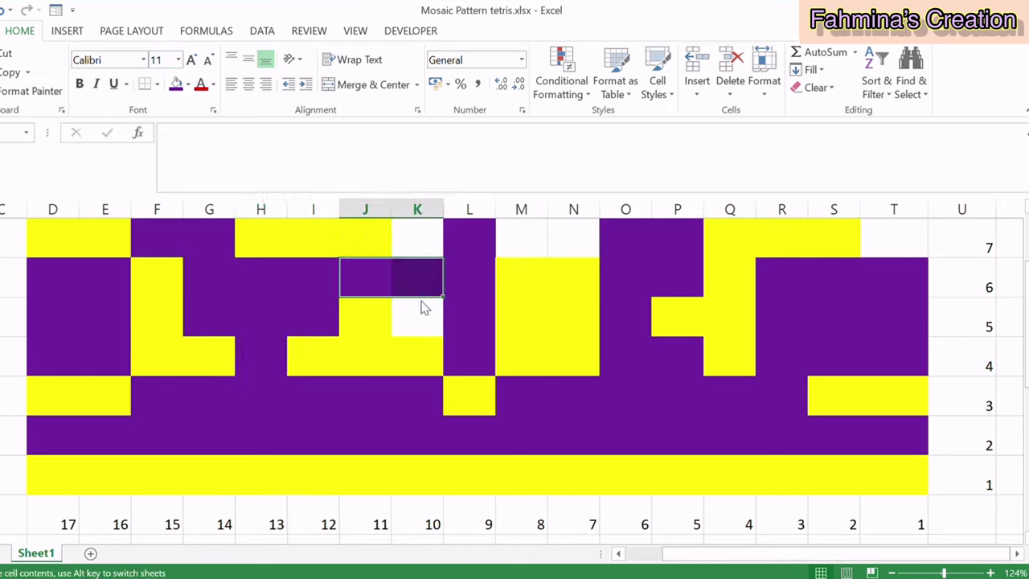
{"action": "left_click", "coordinate": [418, 320]}
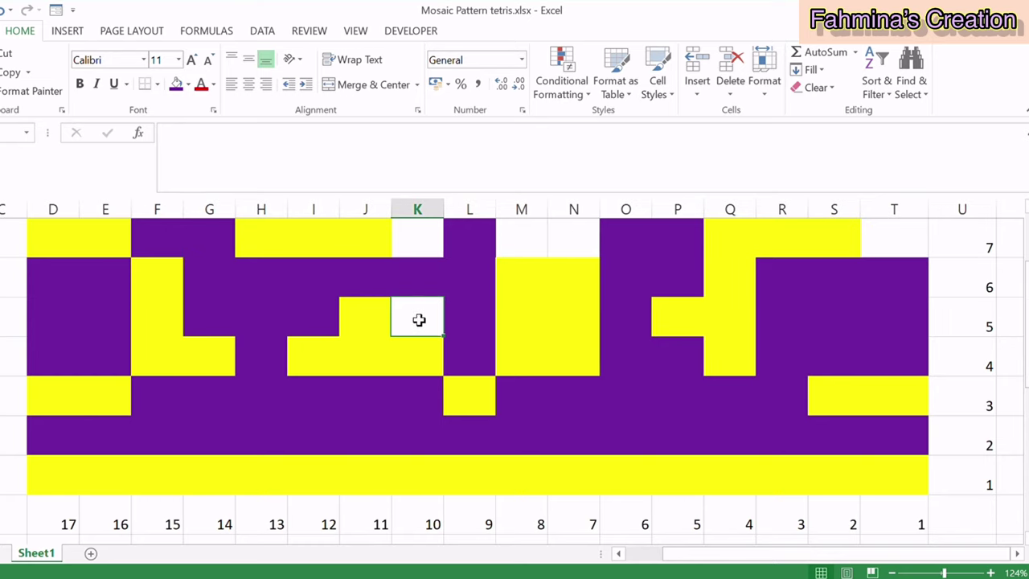
{"action": "left_click", "coordinate": [177, 87]}
{"action": "scroll", "coordinate": [356, 299], "scroll_direction": "up", "scroll_amount": 1}
{"action": "left_click_drag", "start_coordinate": [416, 355], "coordinate": [418, 318]}
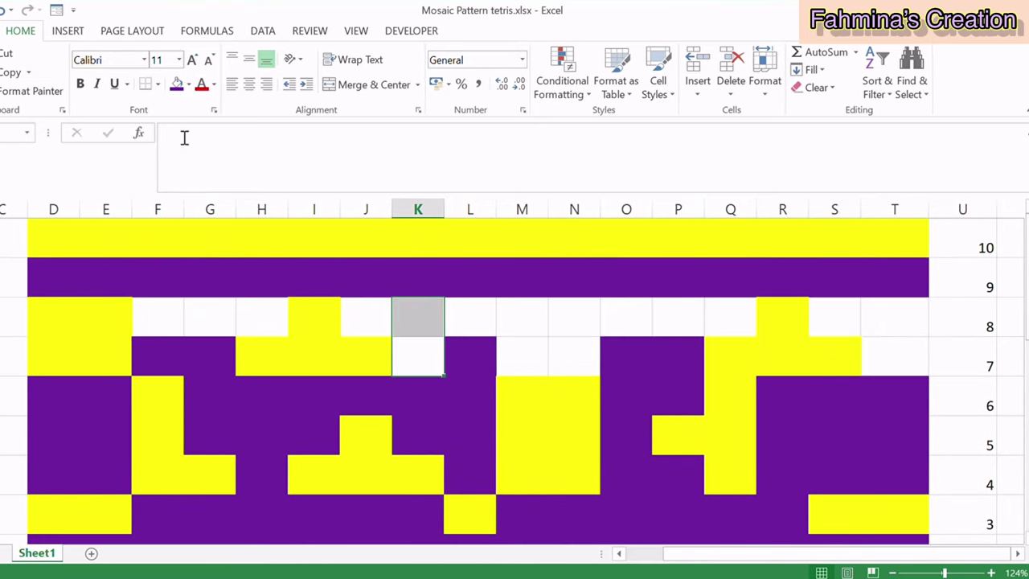
{"action": "left_click", "coordinate": [177, 86]}
Step: Fill columns F to H and J to Q of pattern row 8 with purple
{"action": "left_click_drag", "start_coordinate": [161, 322], "coordinate": [248, 329]}
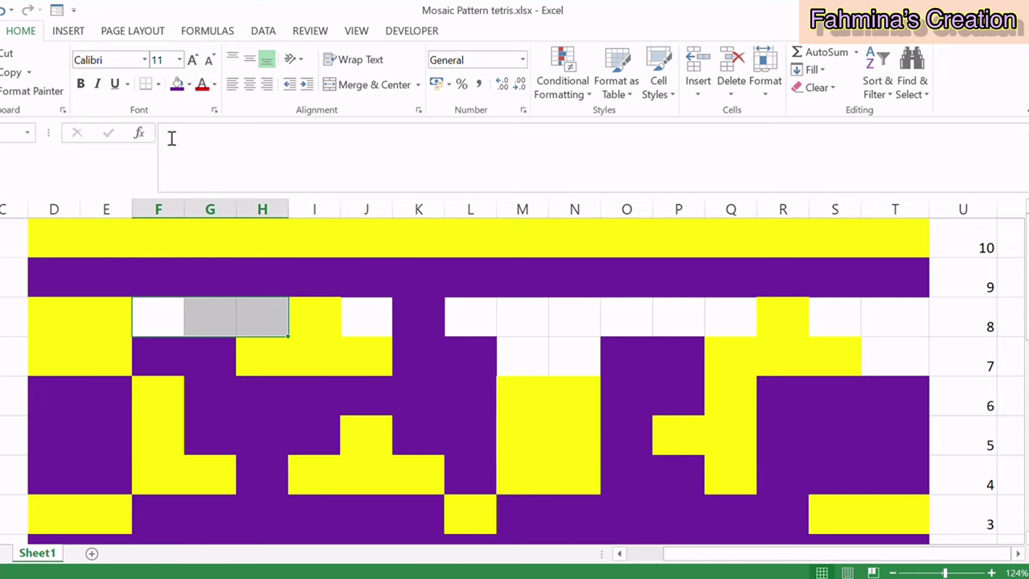
{"action": "left_click", "coordinate": [176, 87]}
{"action": "left_click_drag", "start_coordinate": [374, 329], "coordinate": [723, 335]}
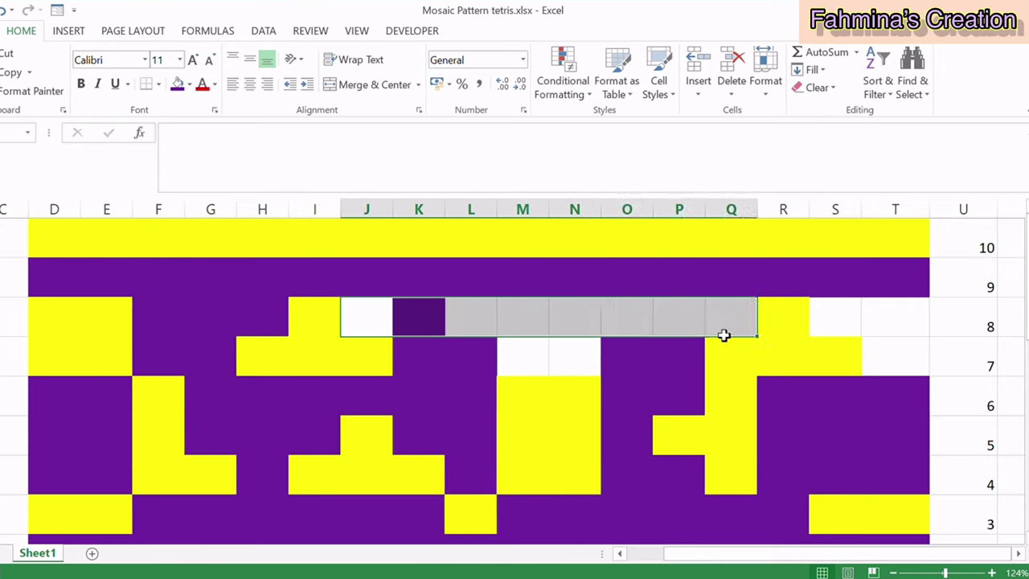
{"action": "left_click", "coordinate": [178, 87]}
Step: Fill the remaining empty cells with purple: columns M to N and T in pattern row 7, and columns S to T in row 8
{"action": "left_click_drag", "start_coordinate": [537, 365], "coordinate": [572, 365]}
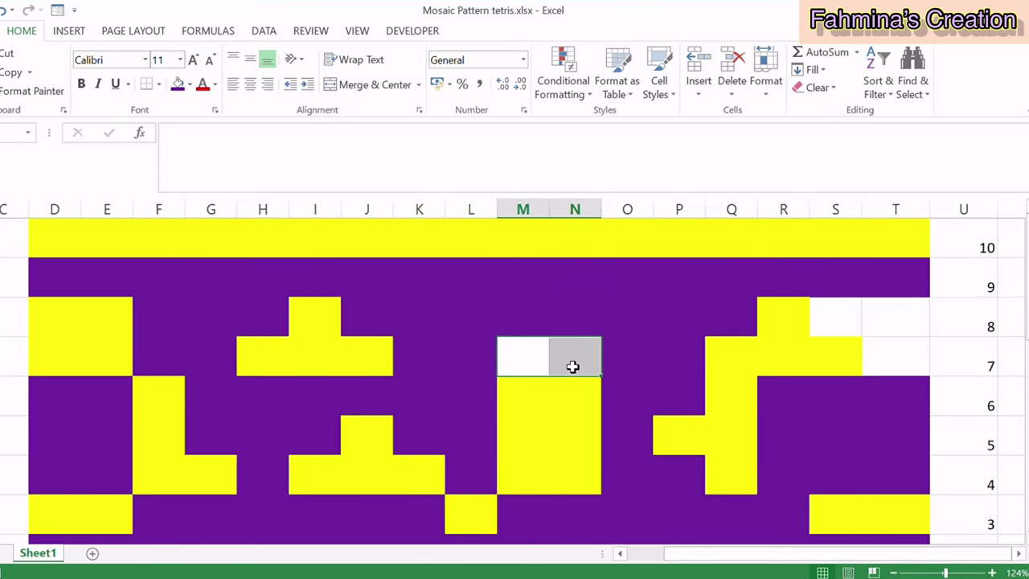
{"action": "left_click", "coordinate": [178, 87]}
{"action": "left_click_drag", "start_coordinate": [853, 323], "coordinate": [882, 331]}
{"action": "left_click", "coordinate": [178, 87]}
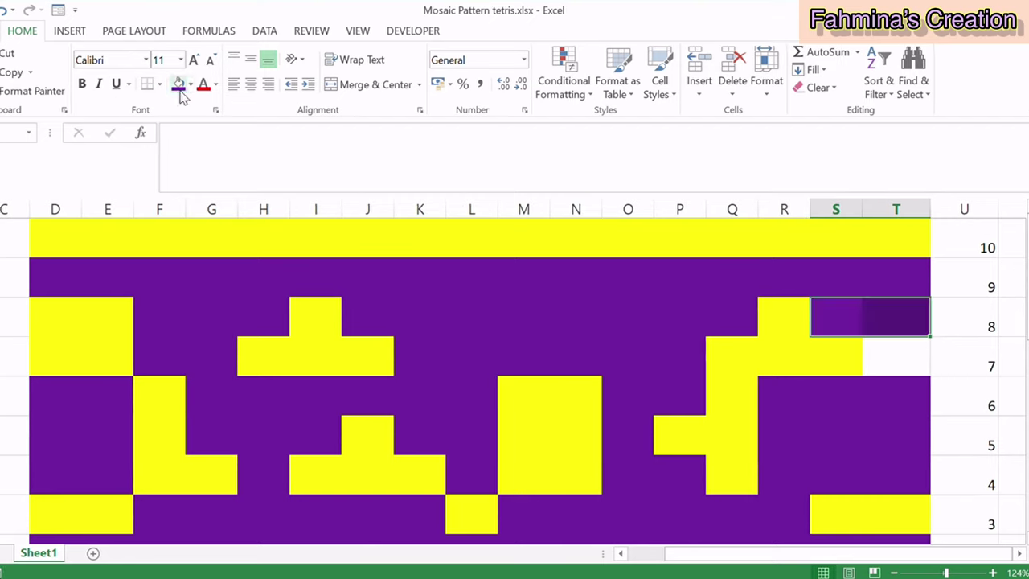
{"action": "left_click", "coordinate": [893, 362]}
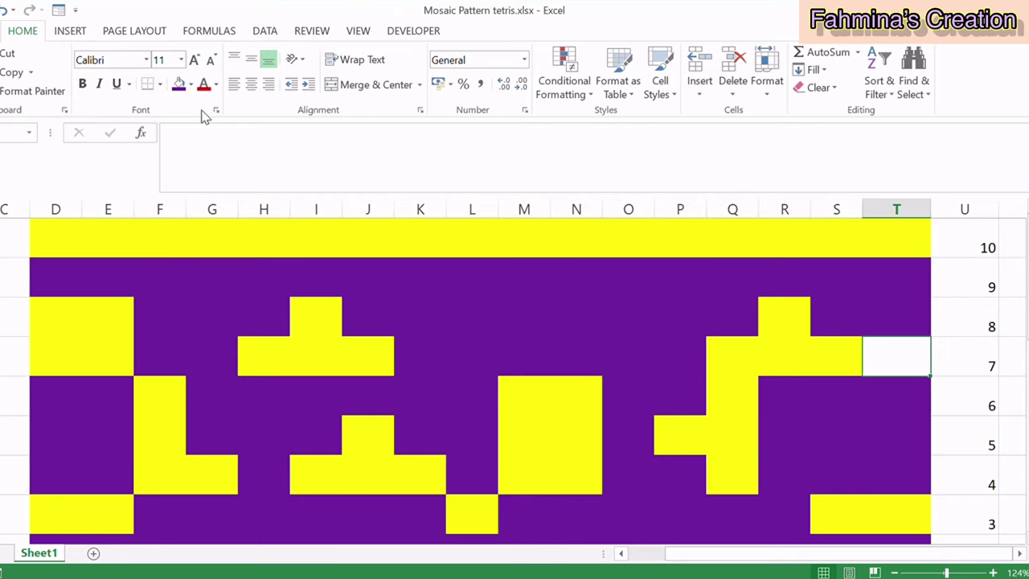
{"action": "left_click", "coordinate": [179, 87]}
{"action": "scroll", "coordinate": [633, 487], "scroll_direction": "down", "scroll_amount": 1}
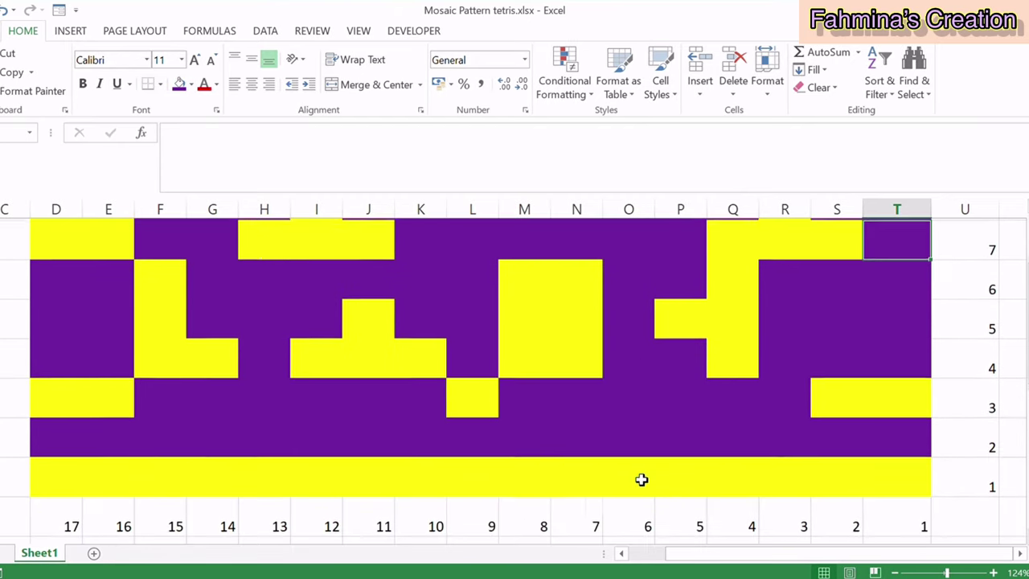
Step: Look over the finished tetris chart from pattern row 1 up to row 10
{"action": "scroll", "coordinate": [615, 515], "scroll_direction": "down", "scroll_amount": 1}
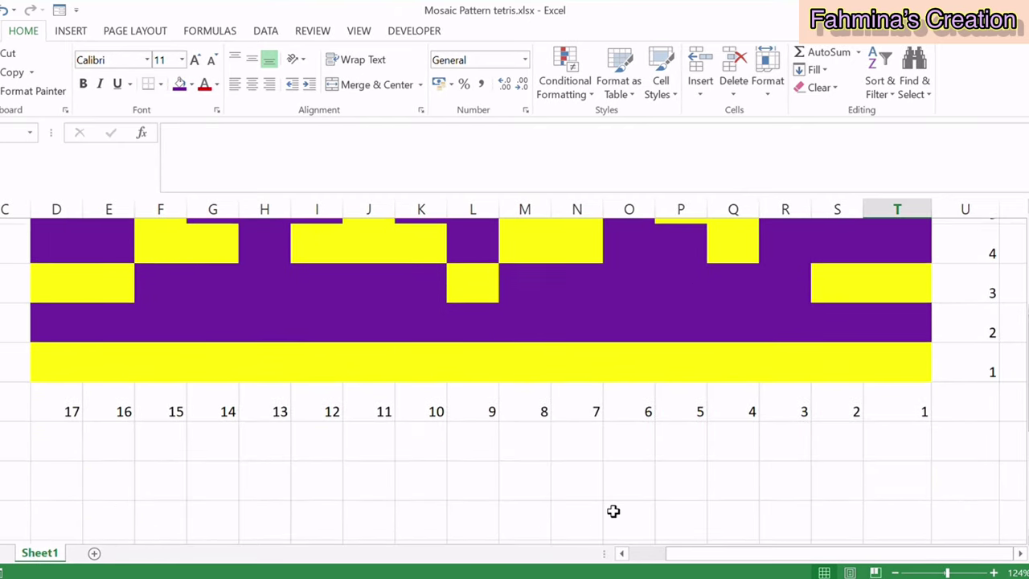
{"action": "scroll", "coordinate": [616, 510], "scroll_direction": "up", "scroll_amount": 2}
{"action": "scroll", "coordinate": [608, 500], "scroll_direction": "down", "scroll_amount": 1}
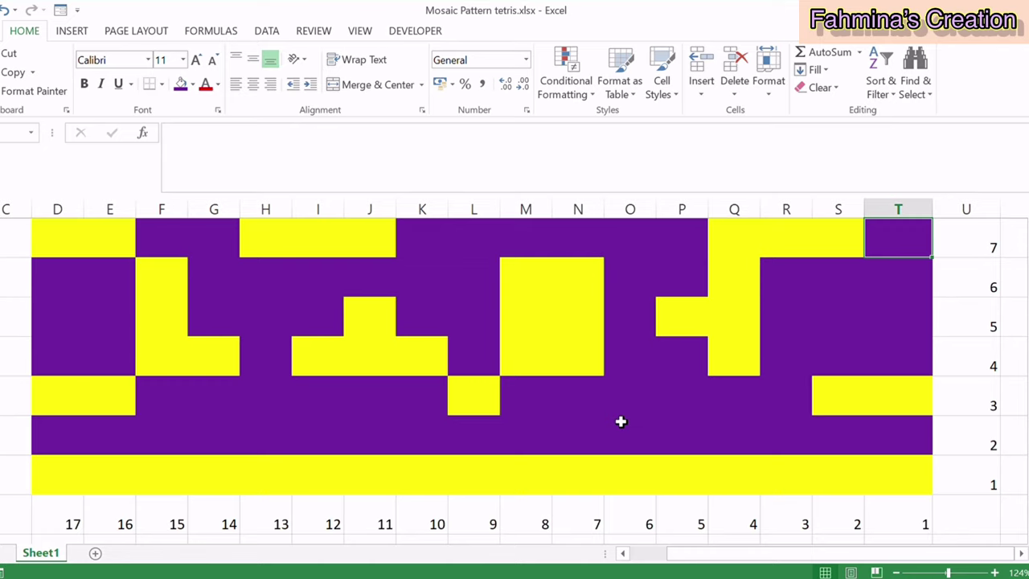
{"action": "scroll", "coordinate": [692, 483], "scroll_direction": "up", "scroll_amount": 1}
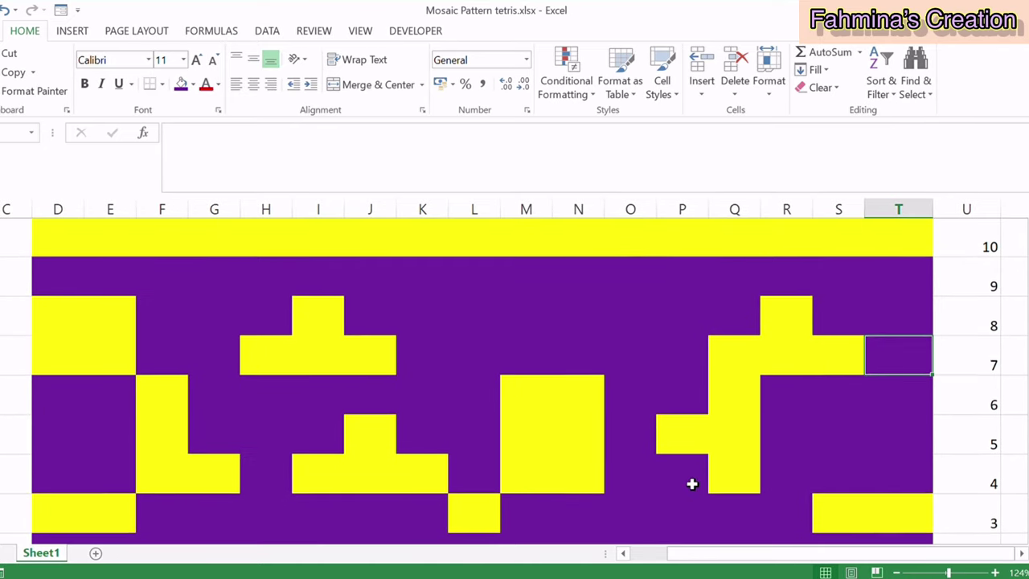
{"action": "scroll", "coordinate": [685, 482], "scroll_direction": "down", "scroll_amount": 1}
{"action": "scroll", "coordinate": [682, 483], "scroll_direction": "up", "scroll_amount": 1}
{"action": "scroll", "coordinate": [682, 483], "scroll_direction": "down", "scroll_amount": 1}
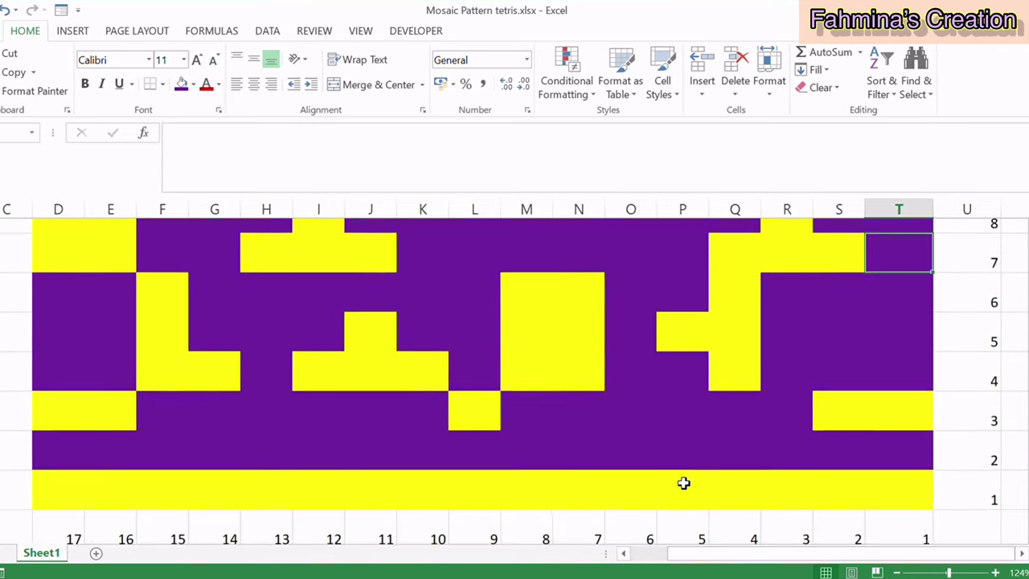
{"action": "scroll", "coordinate": [682, 483], "scroll_direction": "up", "scroll_amount": 1}
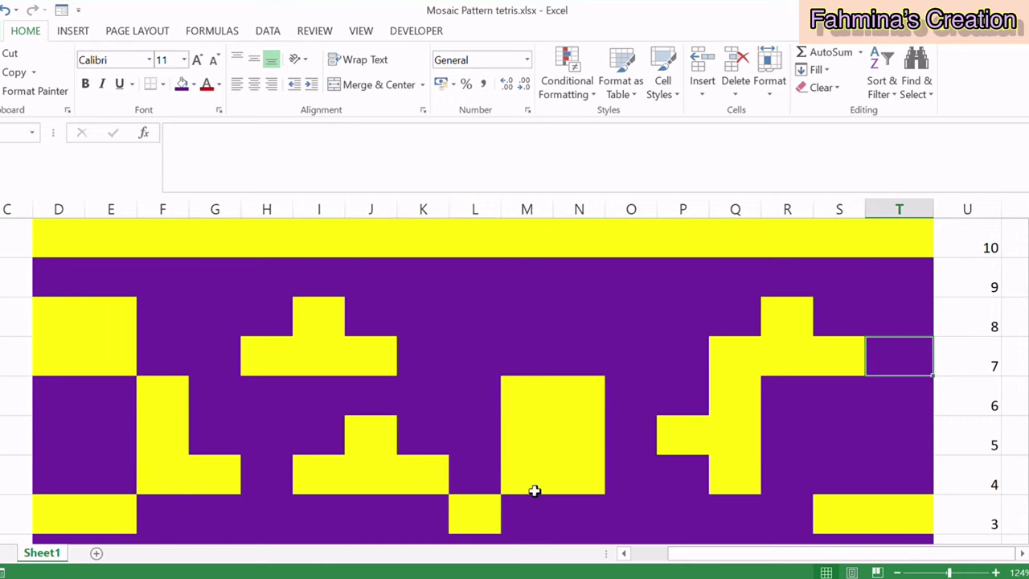
{"action": "scroll", "coordinate": [482, 459], "scroll_direction": "down", "scroll_amount": 1}
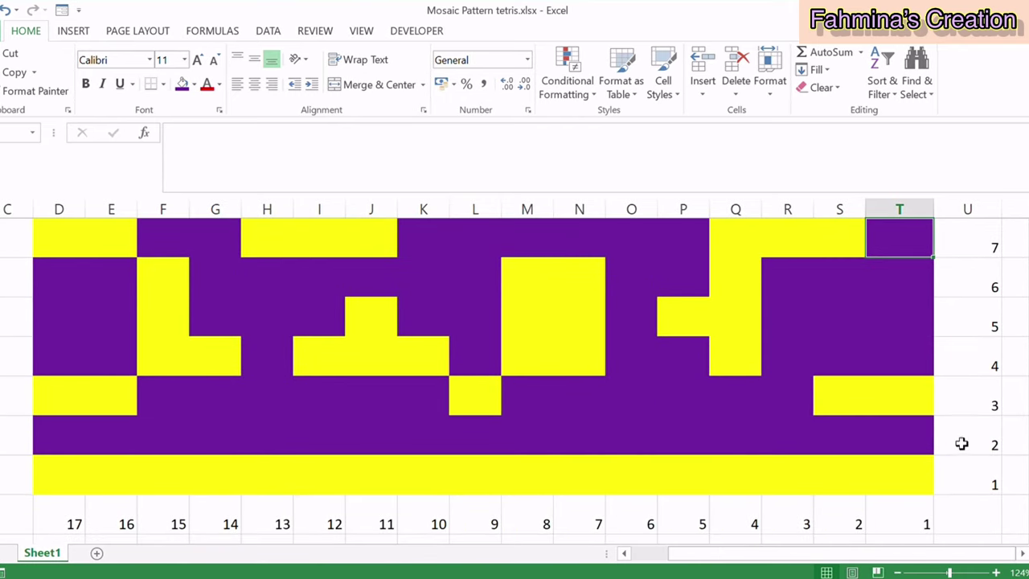
Step: Check the edge cells of the chart in columns T and D against the mosaic row colours
{"action": "left_click", "coordinate": [918, 354]}
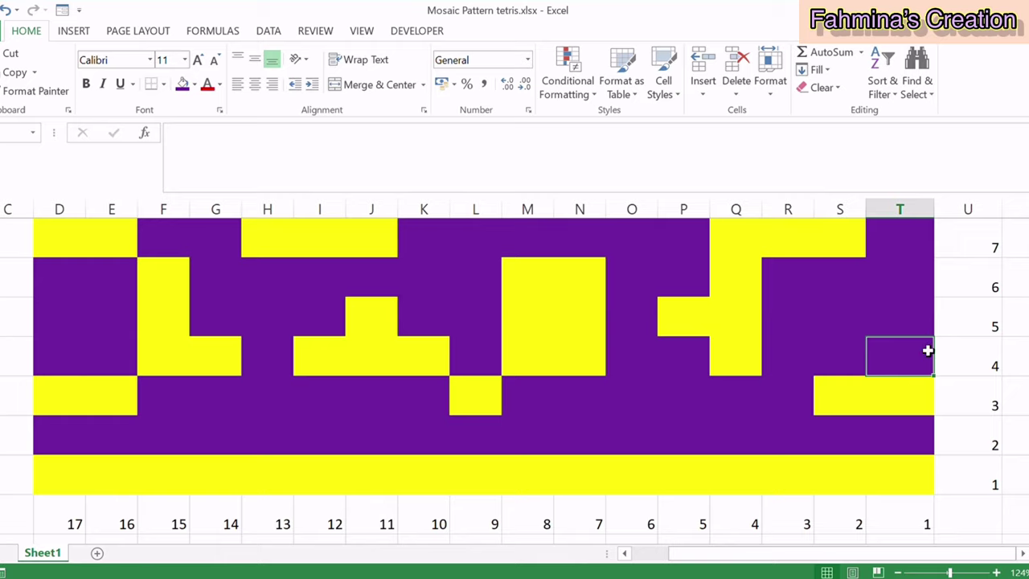
{"action": "scroll", "coordinate": [929, 354], "scroll_direction": "up", "scroll_amount": 1}
{"action": "left_click", "coordinate": [903, 442]}
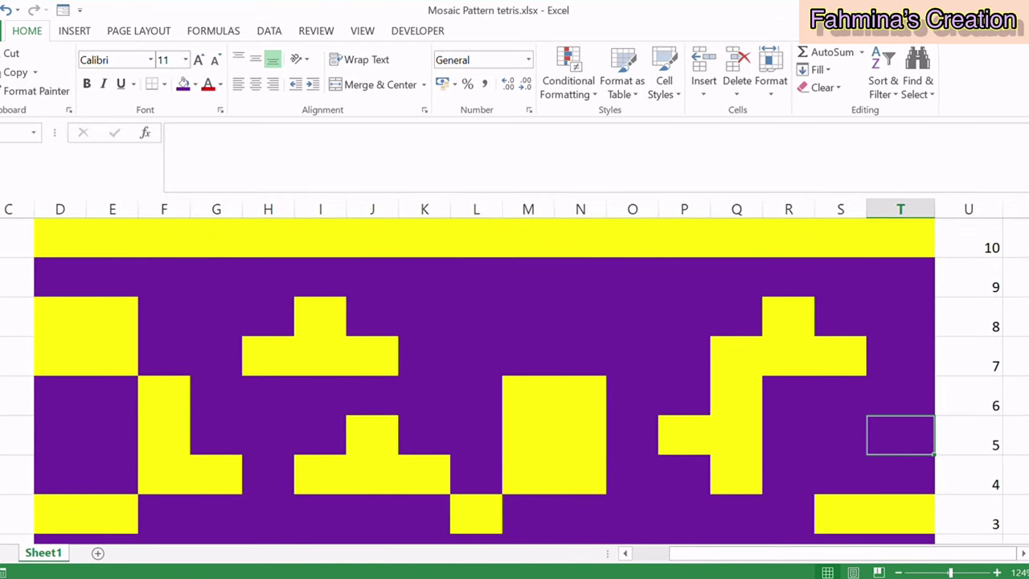
{"action": "left_click", "coordinate": [67, 277]}
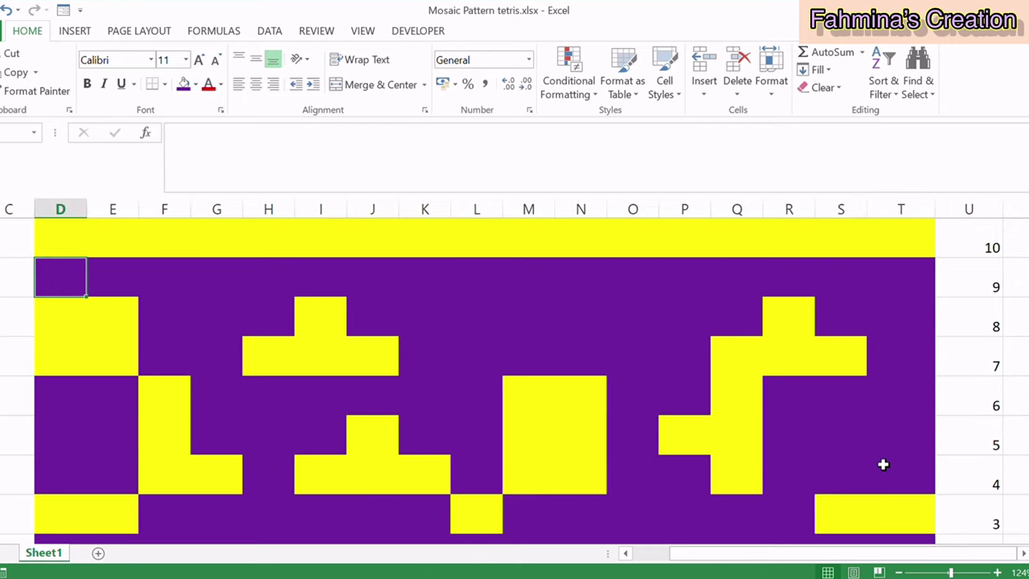
{"action": "left_click", "coordinate": [926, 503]}
{"action": "scroll", "coordinate": [925, 503], "scroll_direction": "down", "scroll_amount": 1}
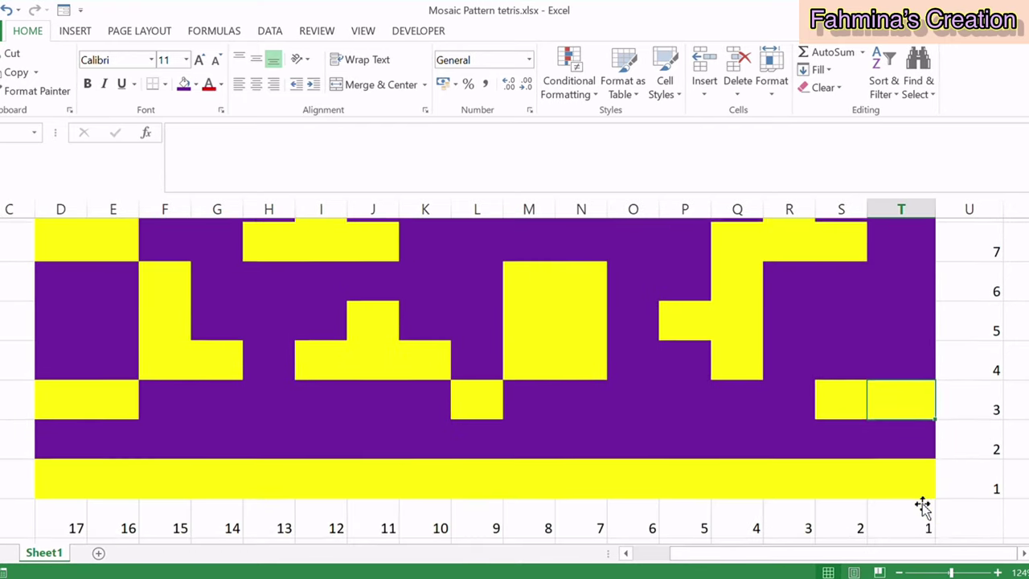
{"action": "left_click", "coordinate": [914, 367]}
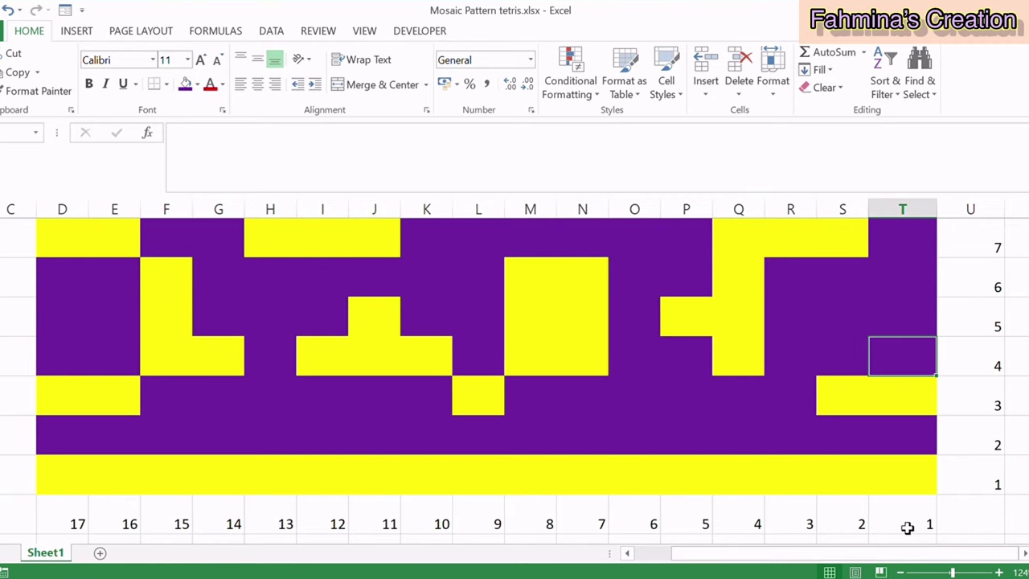
{"action": "scroll", "coordinate": [884, 512], "scroll_direction": "up", "scroll_amount": 1}
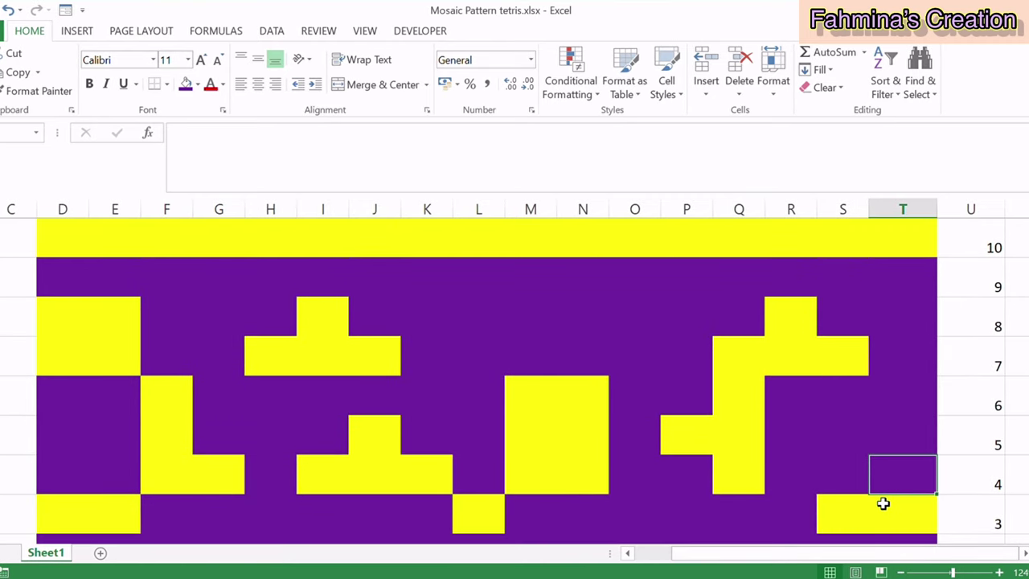
Step: Fill the column T edge cells of pattern rows 5, 7 and 9 with yellow
{"action": "left_click", "coordinate": [894, 426]}
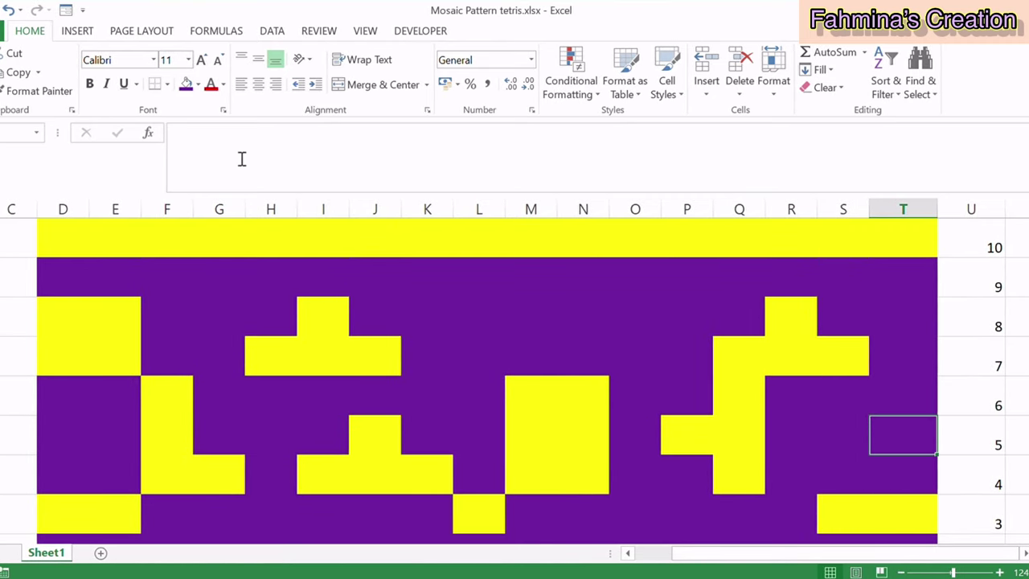
{"action": "left_click", "coordinate": [185, 83]}
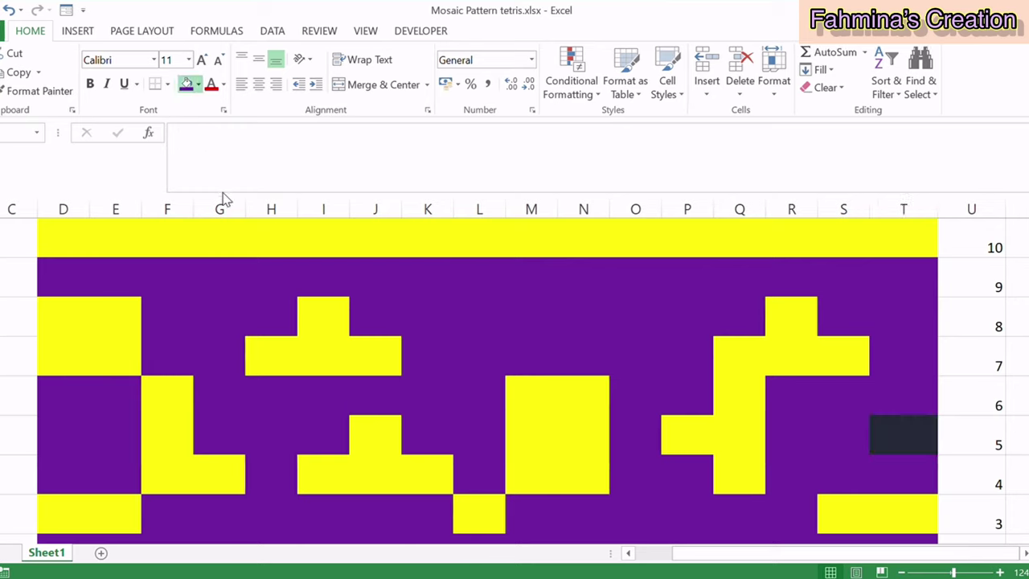
{"action": "key", "text": "ctrl+z"}
{"action": "left_click", "coordinate": [911, 386]}
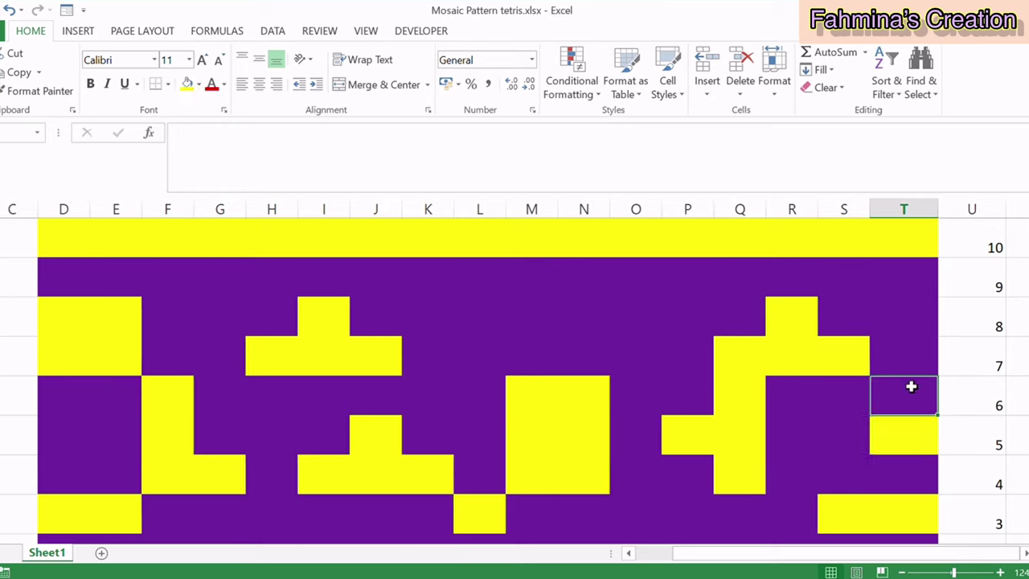
{"action": "left_click", "coordinate": [914, 364]}
{"action": "left_click", "coordinate": [183, 88]}
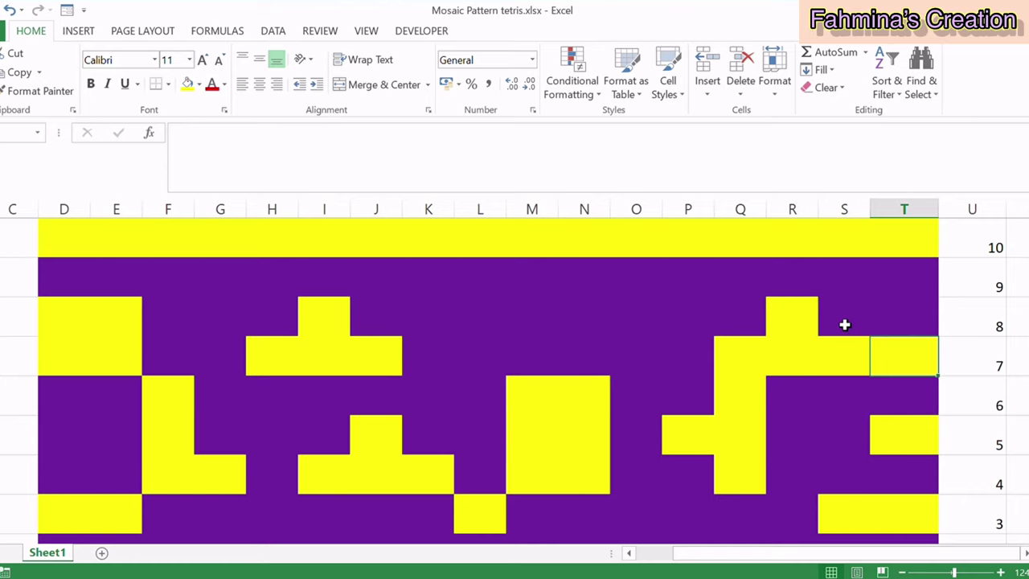
{"action": "left_click", "coordinate": [912, 294]}
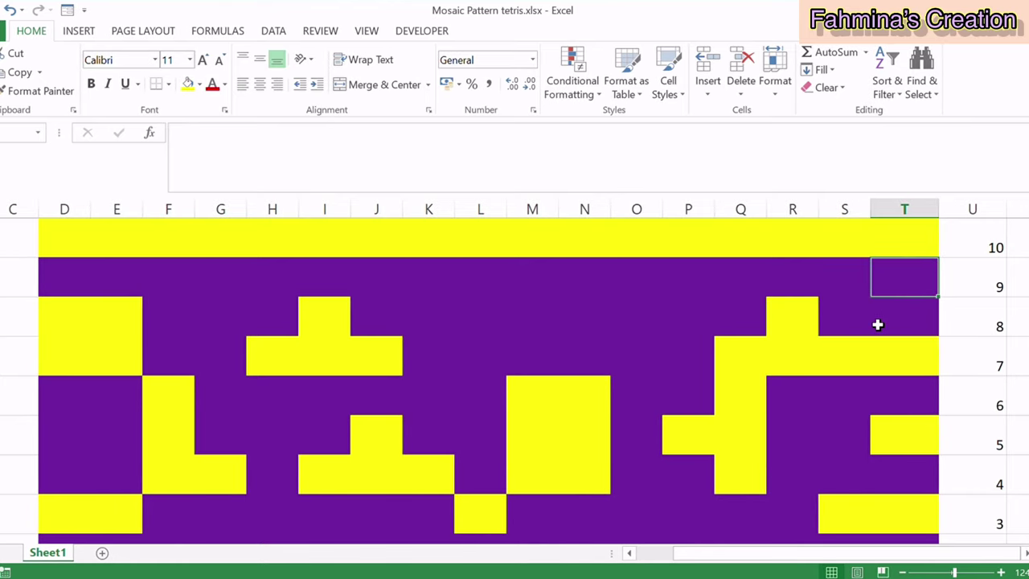
{"action": "scroll", "coordinate": [881, 325], "scroll_direction": "down", "scroll_amount": 2}
{"action": "scroll", "coordinate": [882, 325], "scroll_direction": "up", "scroll_amount": 2}
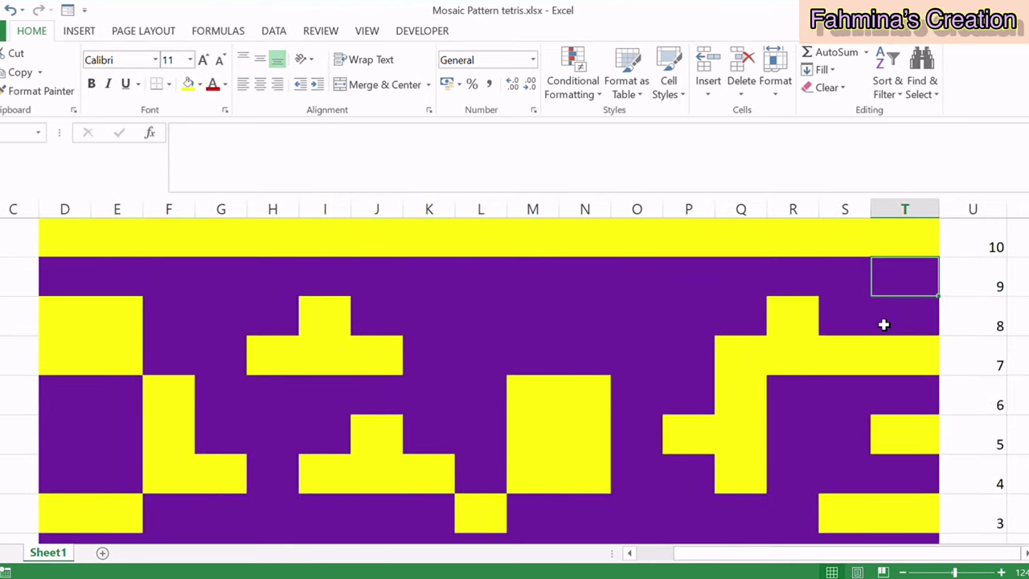
{"action": "left_click", "coordinate": [188, 84]}
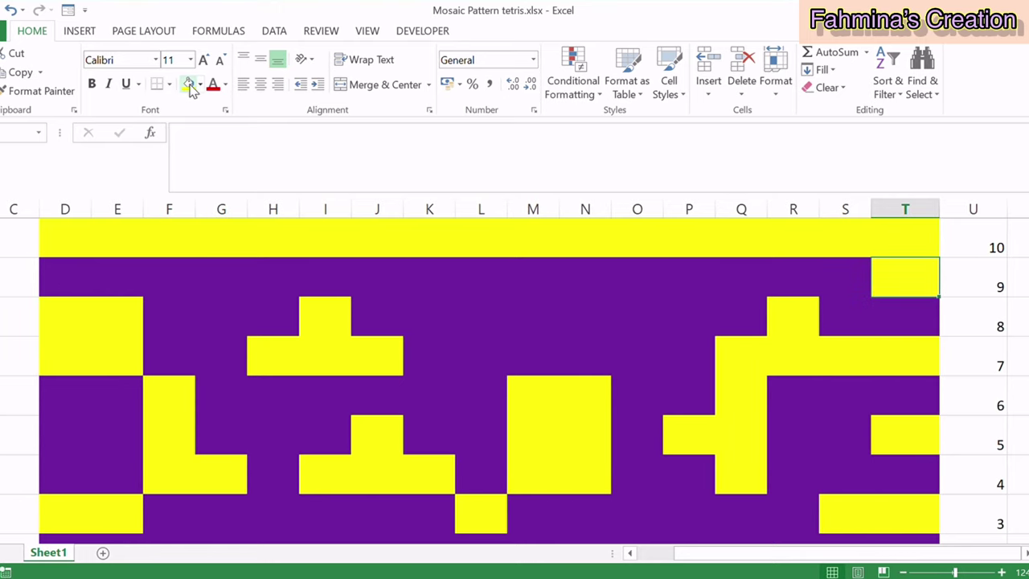
Step: Fill the column D edge cell of pattern row 5 with yellow
{"action": "scroll", "coordinate": [103, 285], "scroll_direction": "down", "scroll_amount": 1}
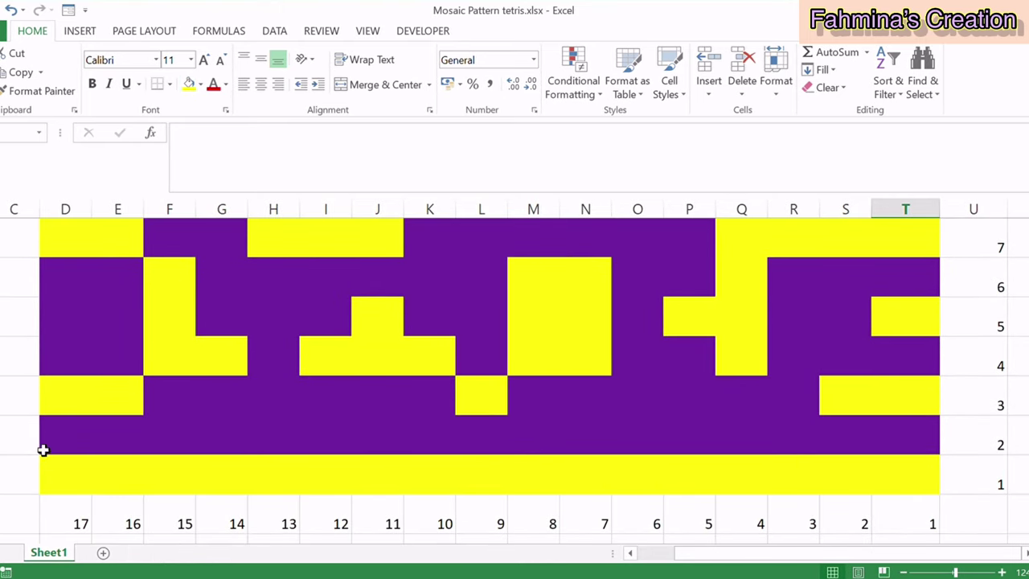
{"action": "left_click", "coordinate": [63, 311]}
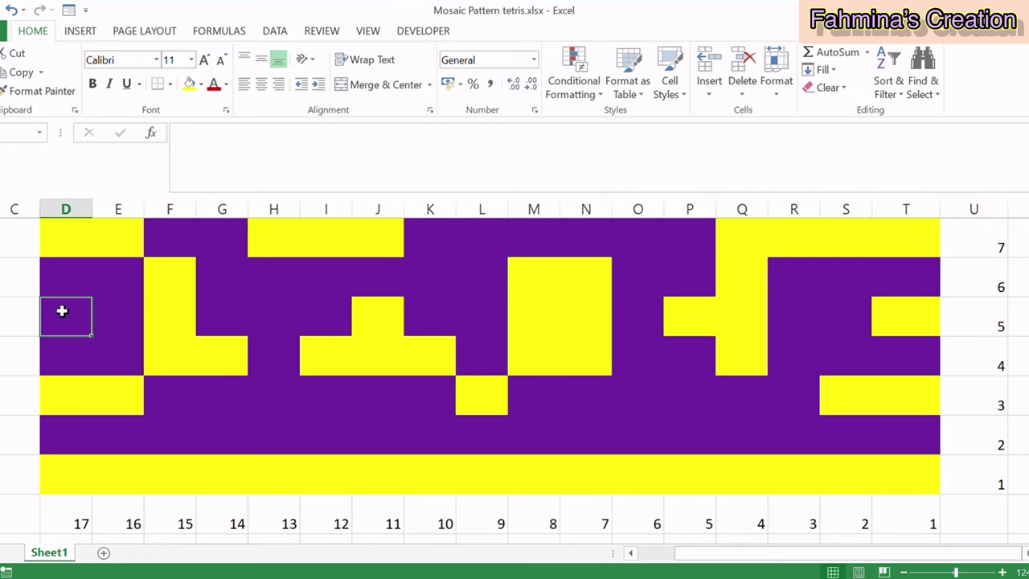
{"action": "left_click", "coordinate": [189, 84]}
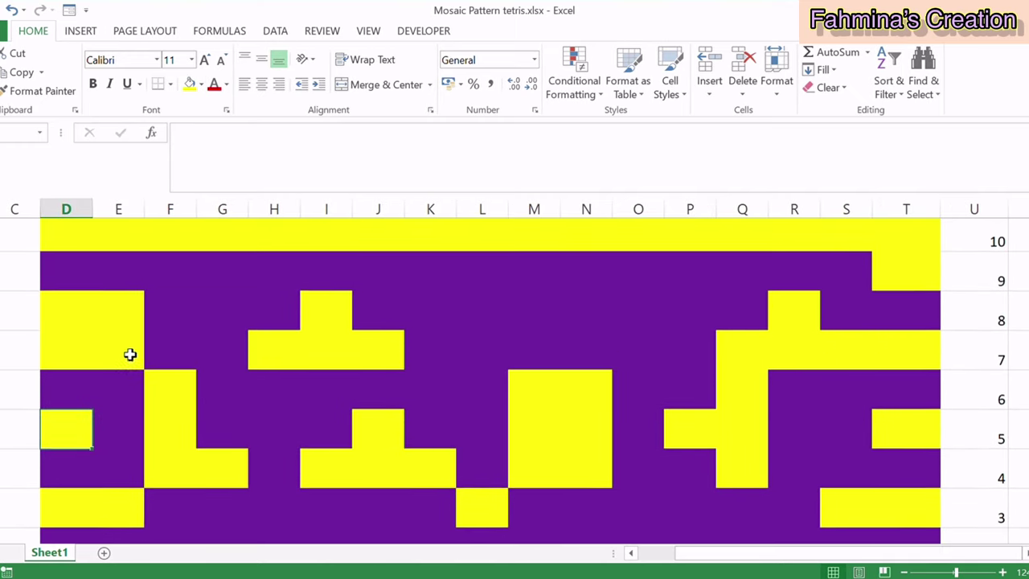
Step: Recolour the column D edge cells, filling pattern row 8 with purple and pattern row 9 with yellow
{"action": "scroll", "coordinate": [131, 354], "scroll_direction": "up", "scroll_amount": 1}
{"action": "left_click", "coordinate": [55, 365]}
{"action": "left_click", "coordinate": [62, 321]}
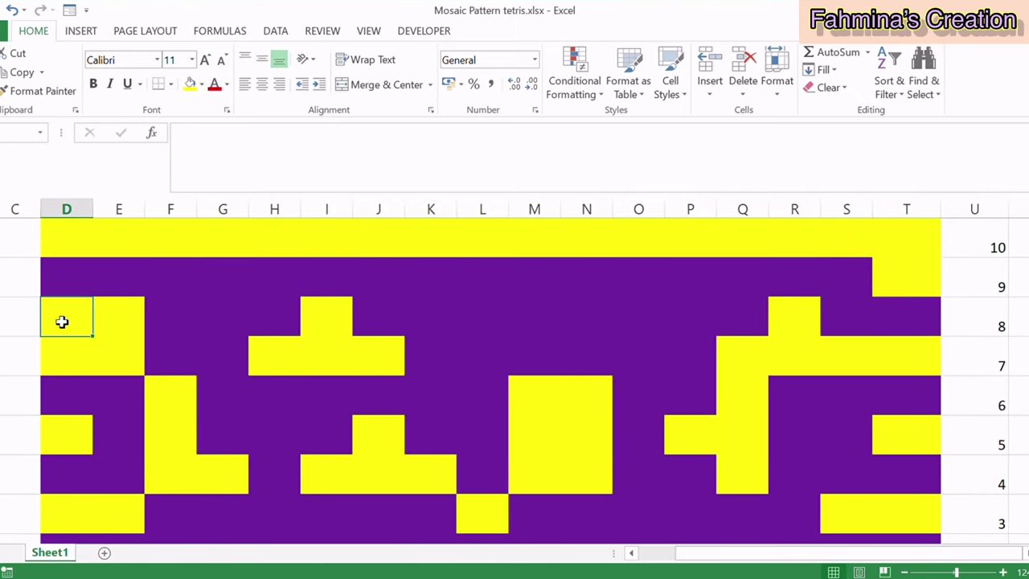
{"action": "left_click", "coordinate": [191, 84]}
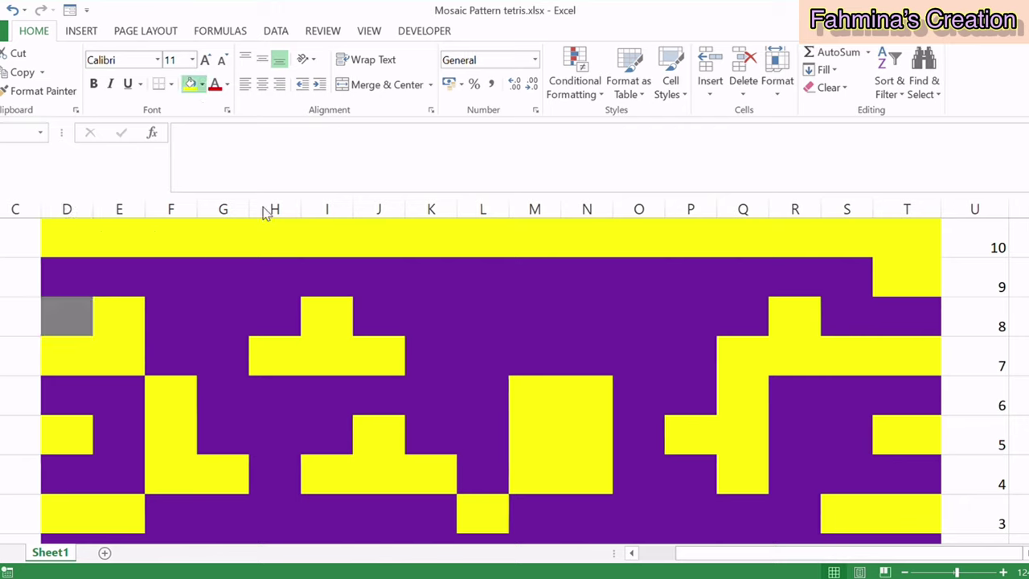
{"action": "left_click", "coordinate": [220, 345]}
{"action": "left_click", "coordinate": [70, 274]}
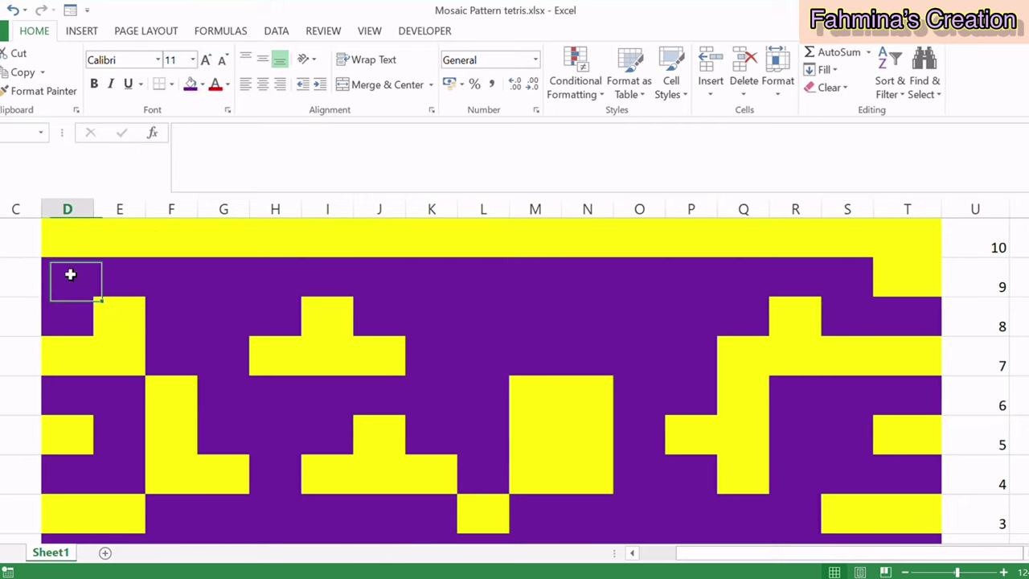
{"action": "left_click", "coordinate": [208, 85]}
{"action": "left_click", "coordinate": [207, 175]}
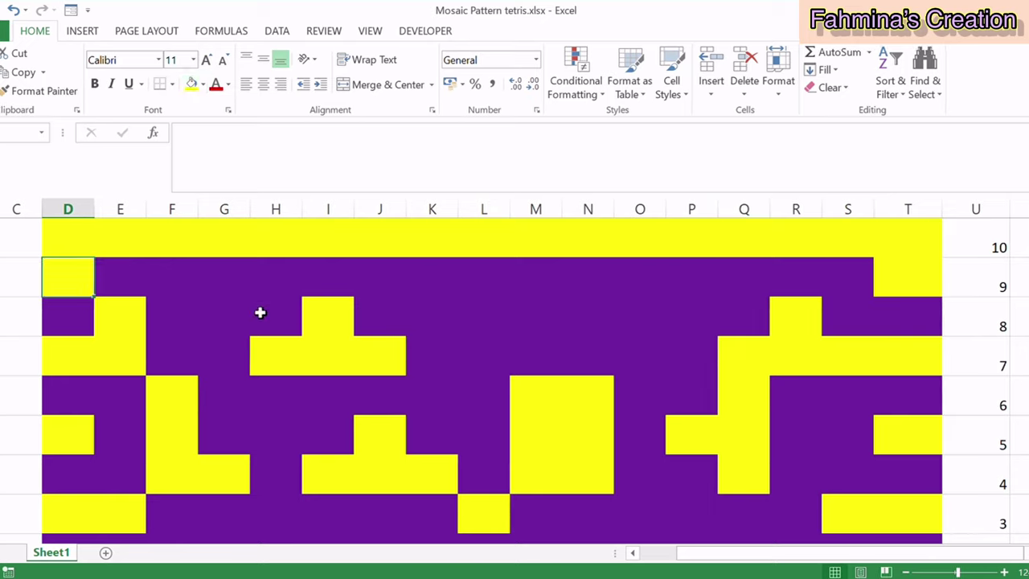
Step: Fill columns D to T of pattern row 10 with purple
{"action": "left_click", "coordinate": [229, 316]}
{"action": "left_click_drag", "start_coordinate": [73, 288], "coordinate": [900, 288]}
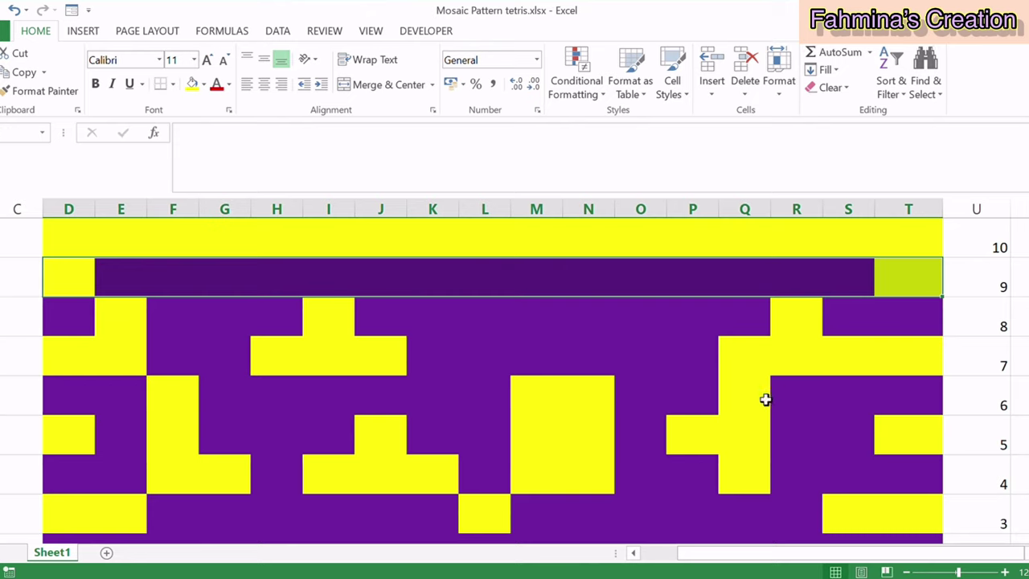
{"action": "left_click", "coordinate": [112, 241]}
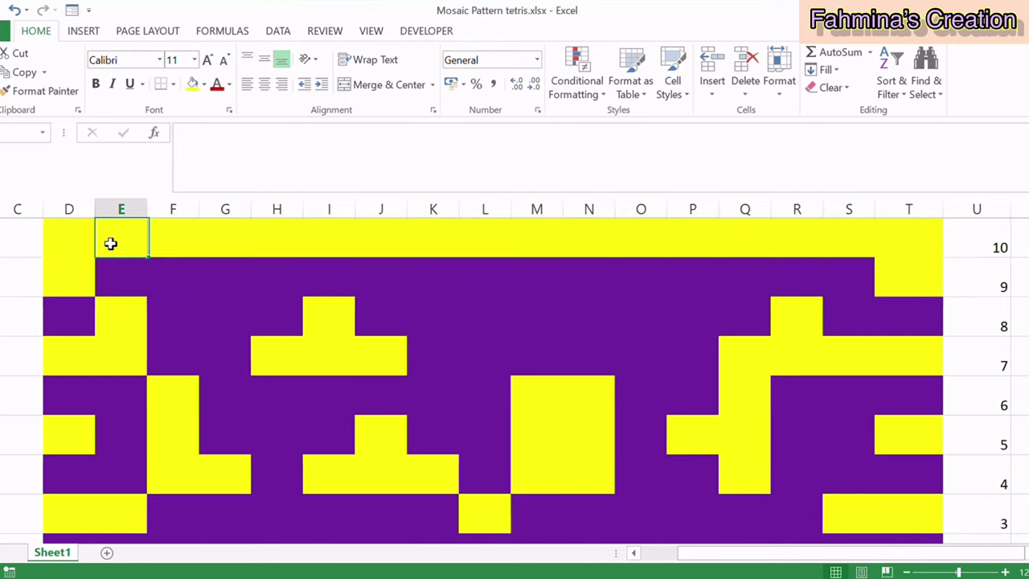
{"action": "left_click", "coordinate": [69, 244]}
{"action": "left_click_drag", "start_coordinate": [69, 244], "coordinate": [901, 244]}
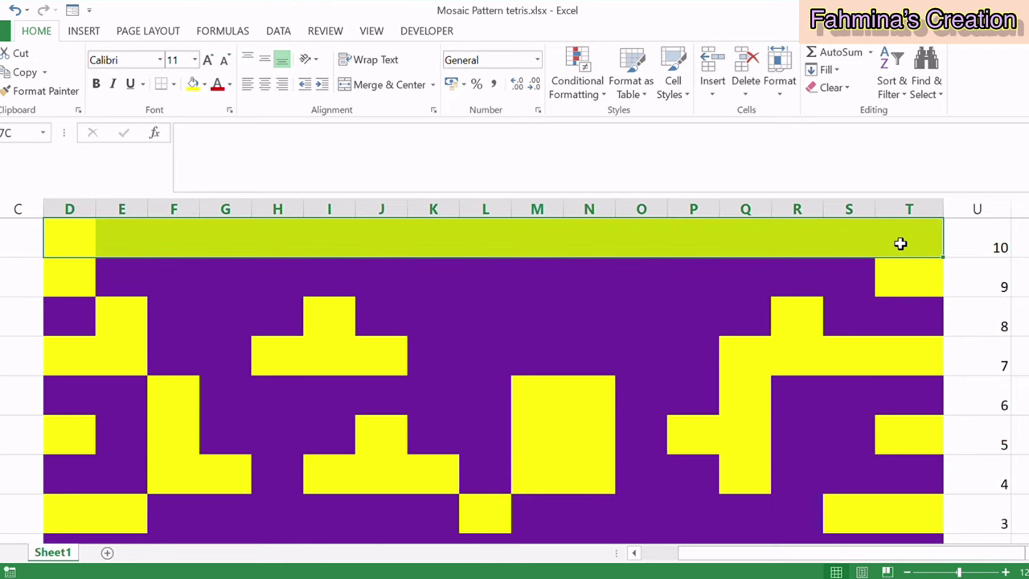
{"action": "left_click", "coordinate": [193, 84]}
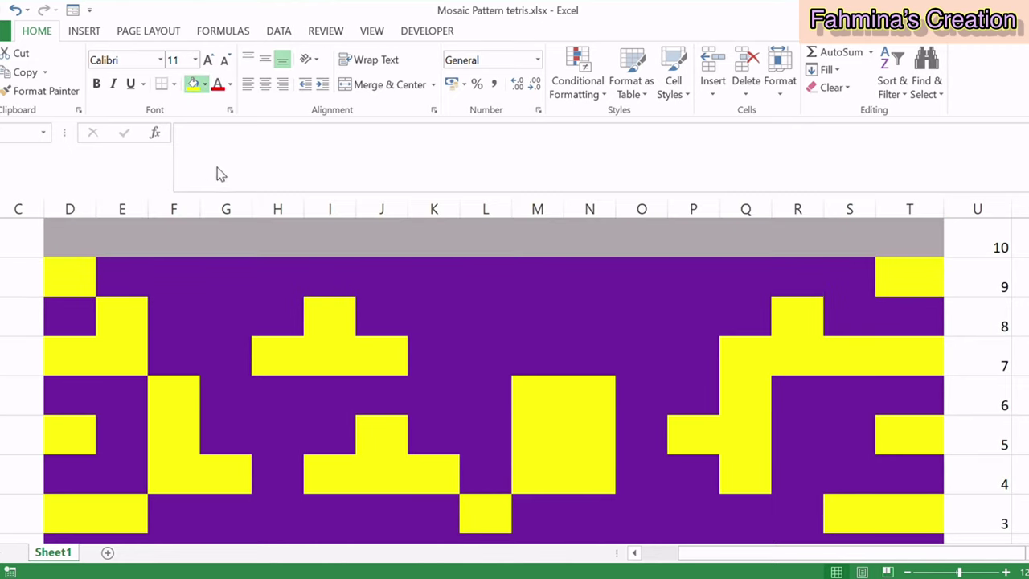
{"action": "left_click", "coordinate": [393, 303]}
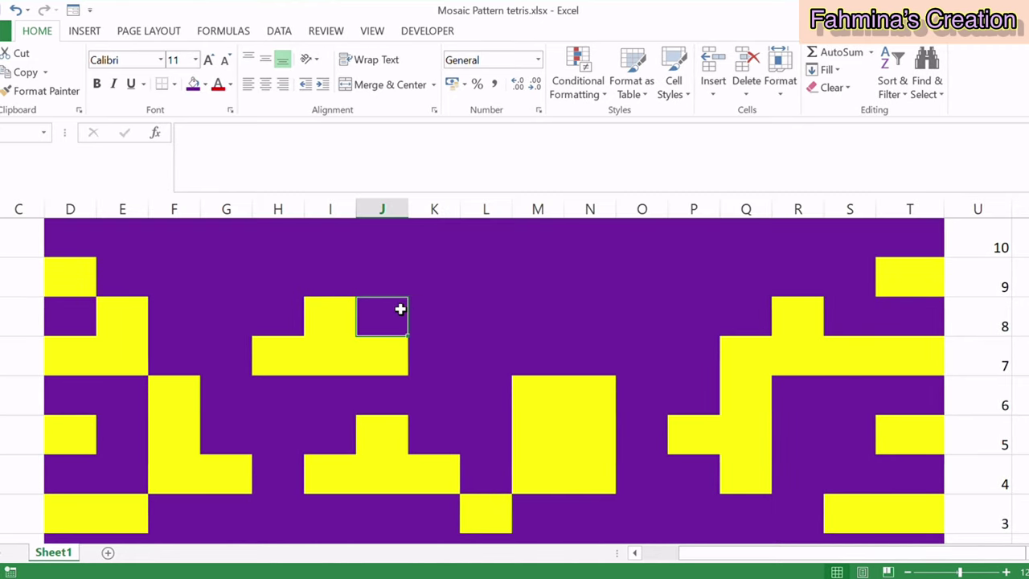
Step: Insert a new row above pattern row 10 and fill its columns D to T with yellow
{"action": "left_click", "coordinate": [1001, 247]}
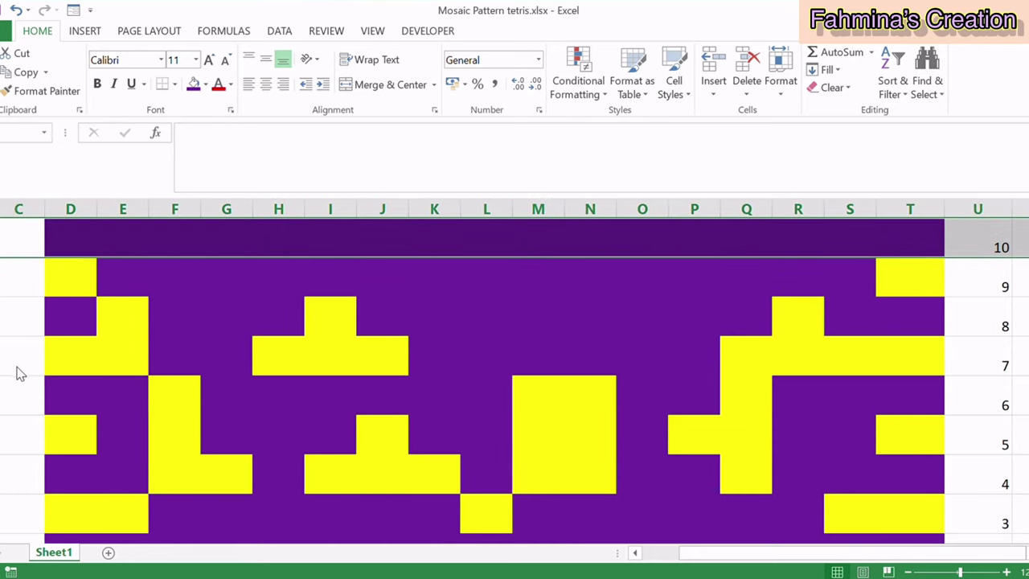
{"action": "key", "text": "ctrl+shift+plus"}
{"action": "left_click_drag", "start_coordinate": [83, 243], "coordinate": [892, 245]}
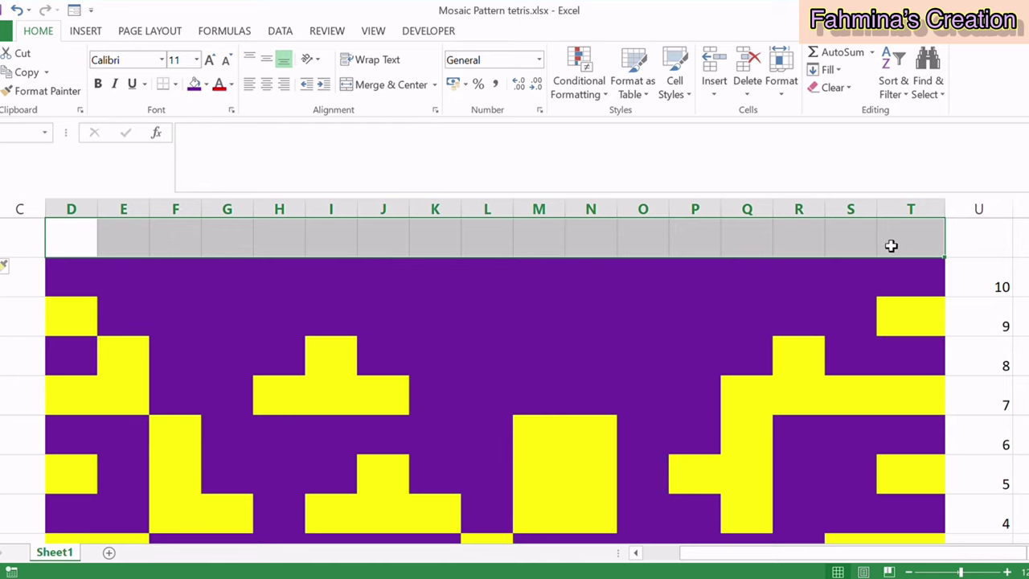
{"action": "left_click", "coordinate": [207, 84]}
{"action": "left_click", "coordinate": [232, 206]}
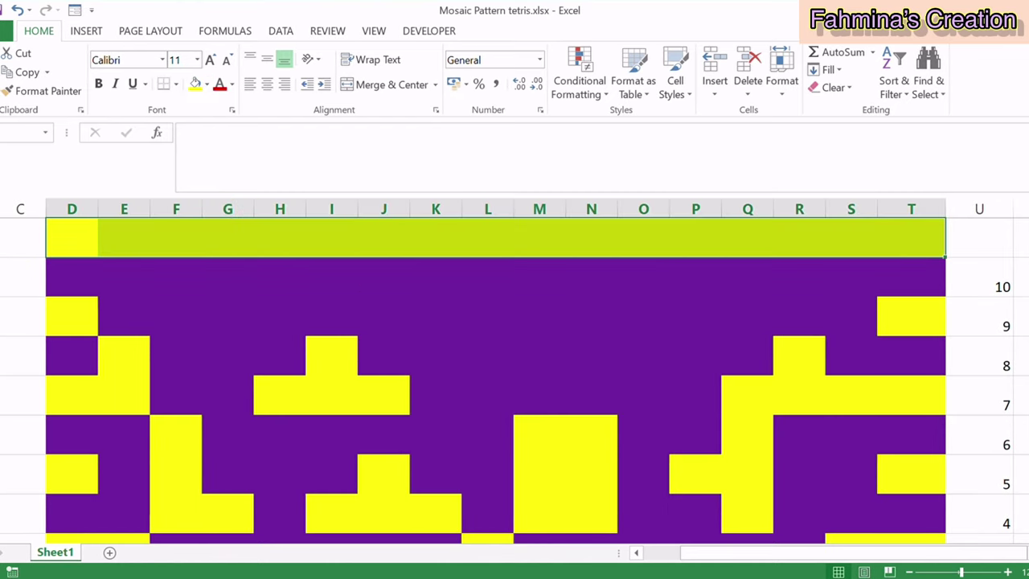
Step: Number the new top pattern row 11 in column U
{"action": "left_click", "coordinate": [993, 248]}
{"action": "type", "text": "11"}
{"action": "left_click", "coordinate": [994, 403]}
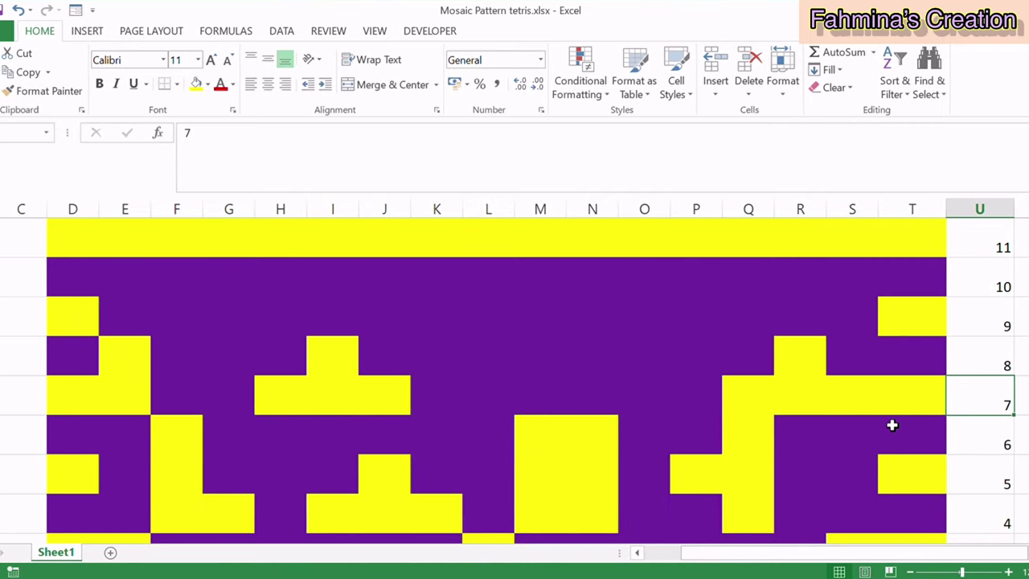
Step: Review the finished chart across all eleven pattern rows, examining the edge cells and yellow blocks in rows 1 to 3
{"action": "scroll", "coordinate": [882, 454], "scroll_direction": "down", "scroll_amount": 3}
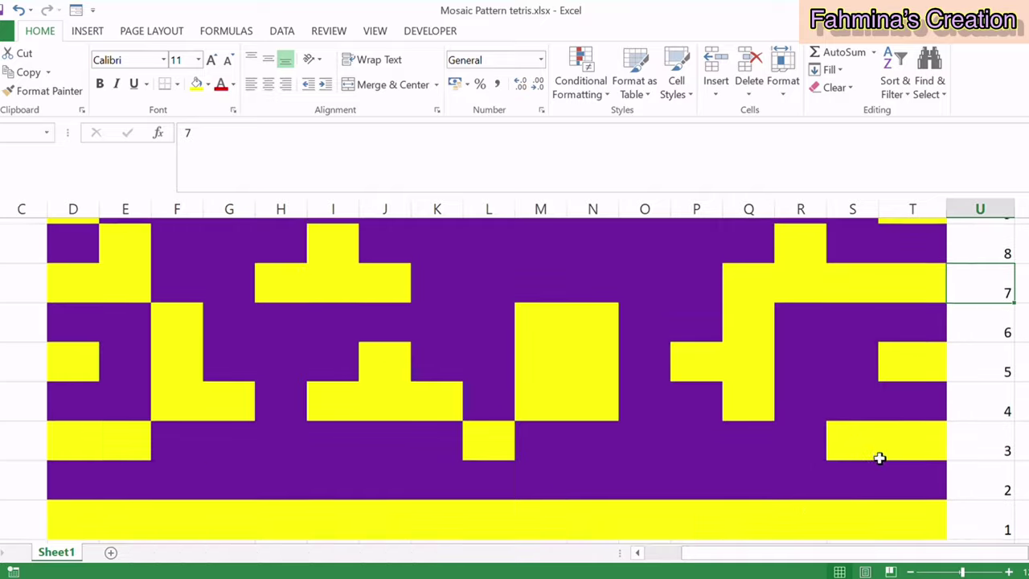
{"action": "scroll", "coordinate": [880, 462], "scroll_direction": "up", "scroll_amount": 1}
{"action": "scroll", "coordinate": [876, 488], "scroll_direction": "up", "scroll_amount": 2}
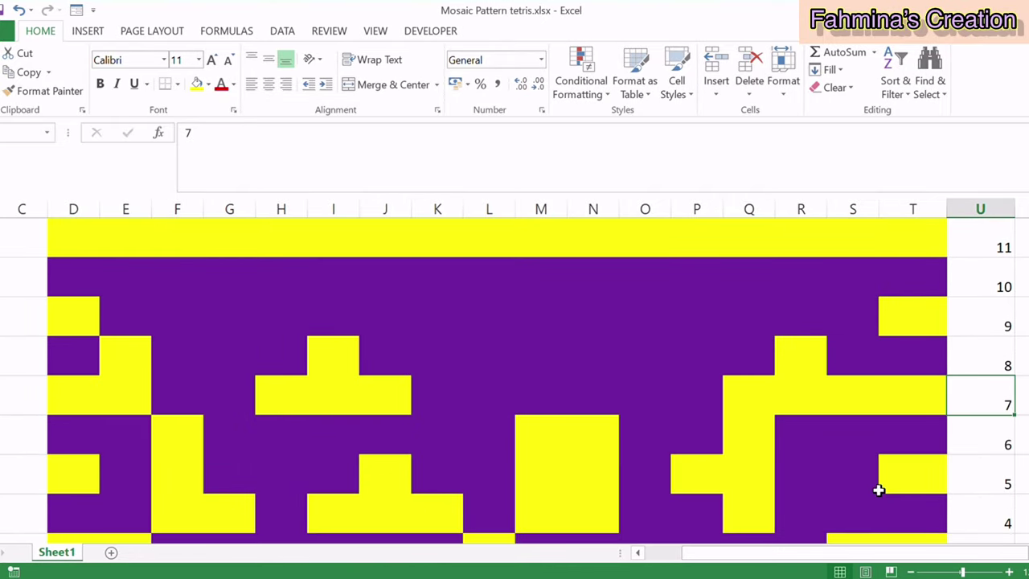
{"action": "scroll", "coordinate": [878, 490], "scroll_direction": "down", "scroll_amount": 2}
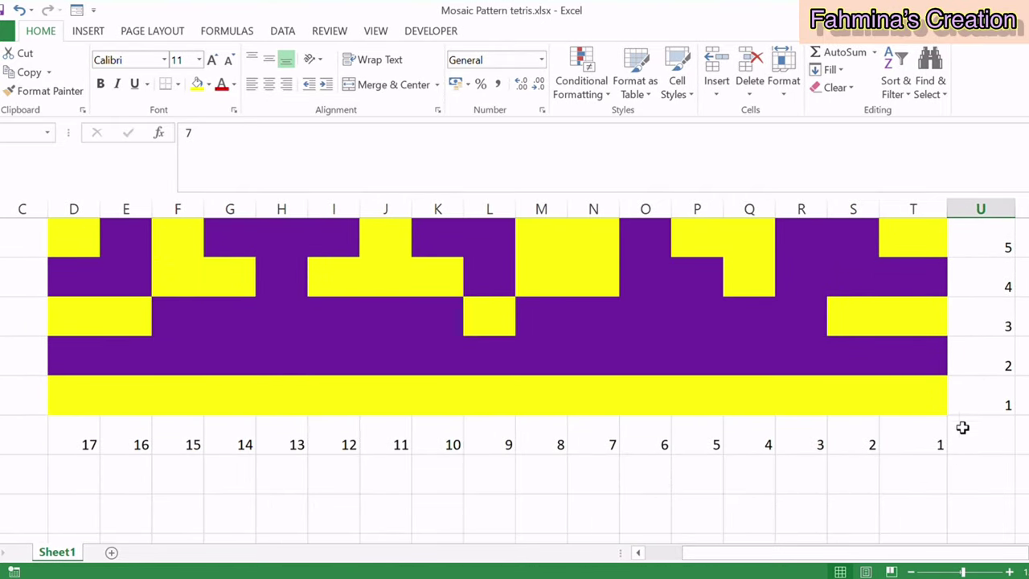
{"action": "left_click", "coordinate": [866, 326]}
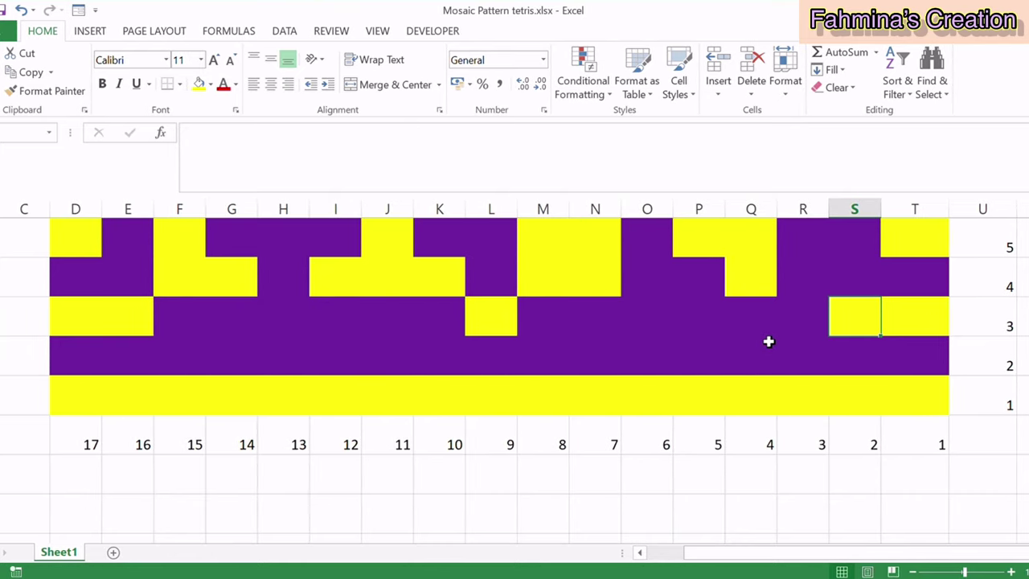
{"action": "scroll", "coordinate": [812, 394], "scroll_direction": "up", "scroll_amount": 1}
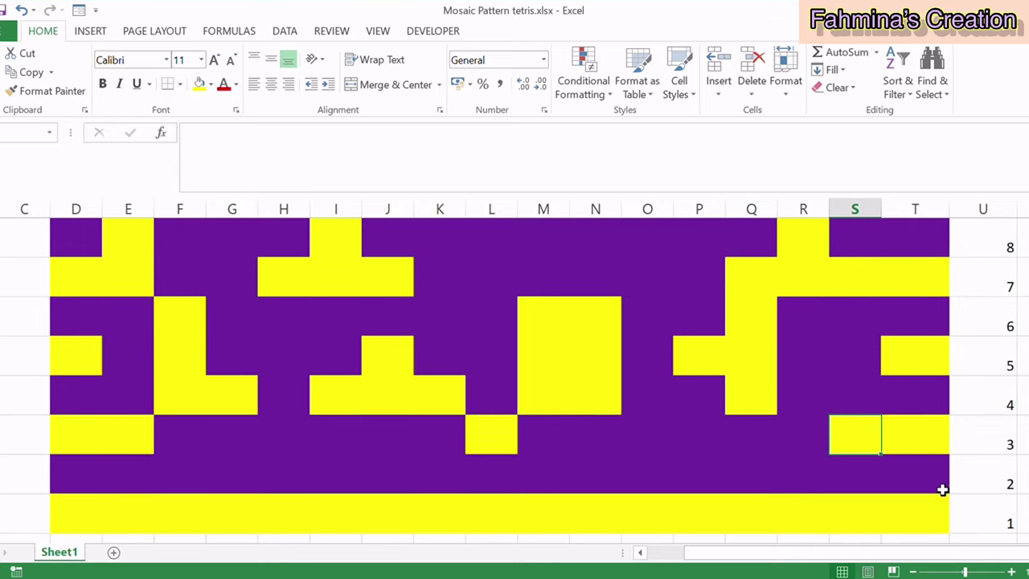
{"action": "left_click", "coordinate": [929, 526]}
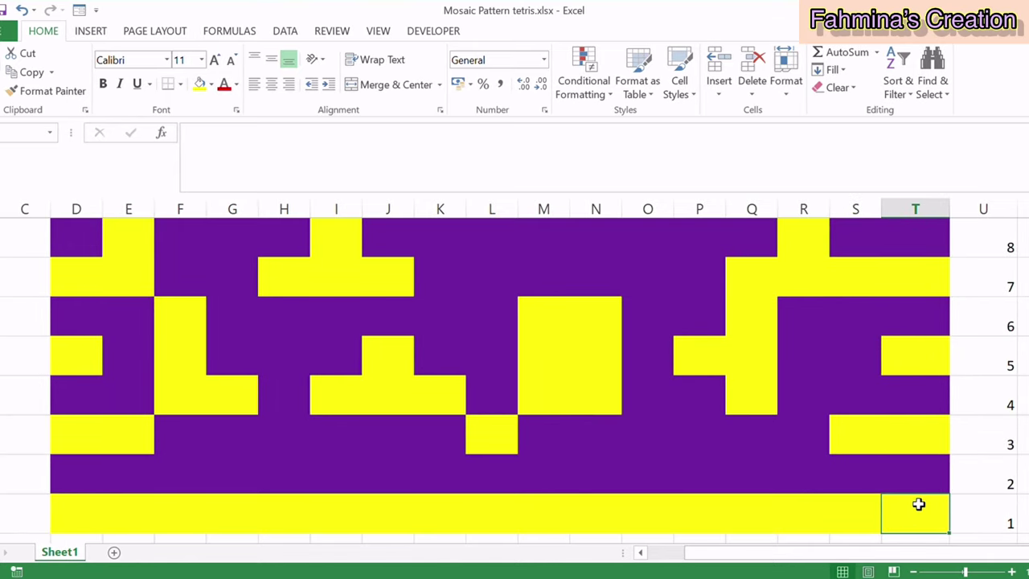
{"action": "left_click", "coordinate": [924, 481]}
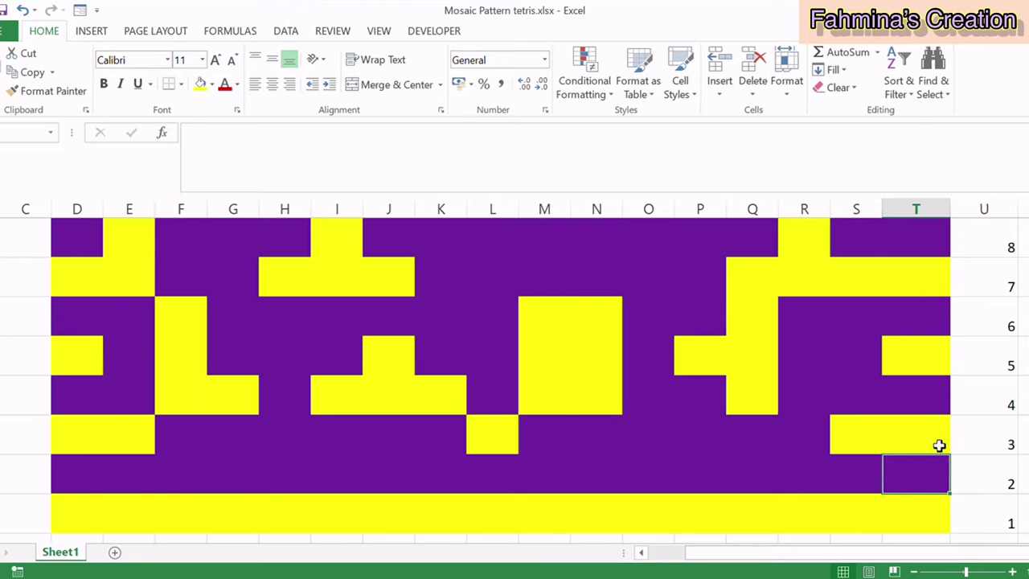
{"action": "left_click", "coordinate": [862, 447]}
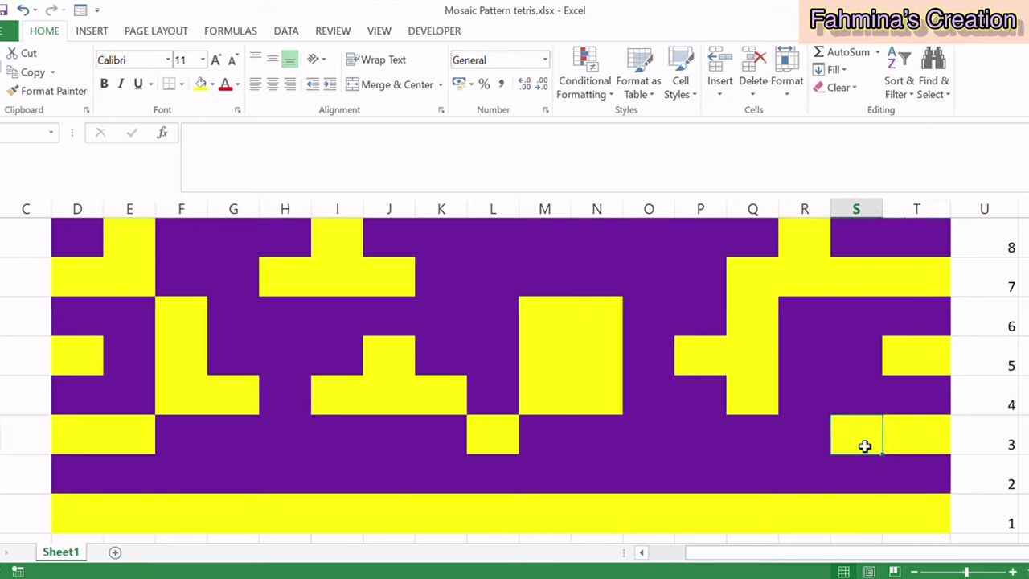
{"action": "mouse_move", "coordinate": [864, 446]}
{"action": "left_mouse_down"}
{"action": "mouse_move", "coordinate": [919, 445]}
{"action": "mouse_move", "coordinate": [873, 445]}
{"action": "left_mouse_up"}
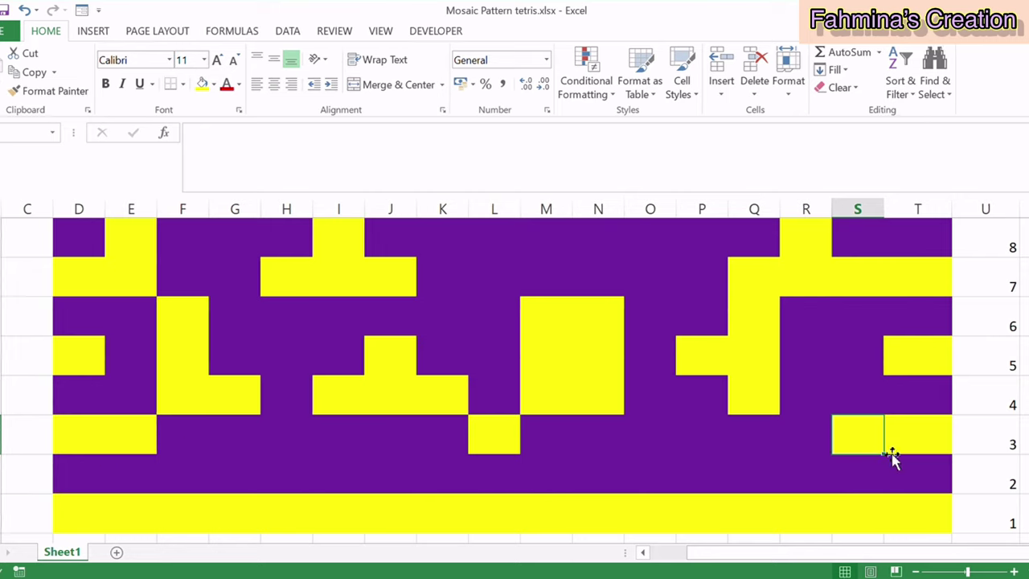
{"action": "left_click_drag", "start_coordinate": [950, 405], "coordinate": [82, 415]}
{"action": "left_click", "coordinate": [248, 481]}
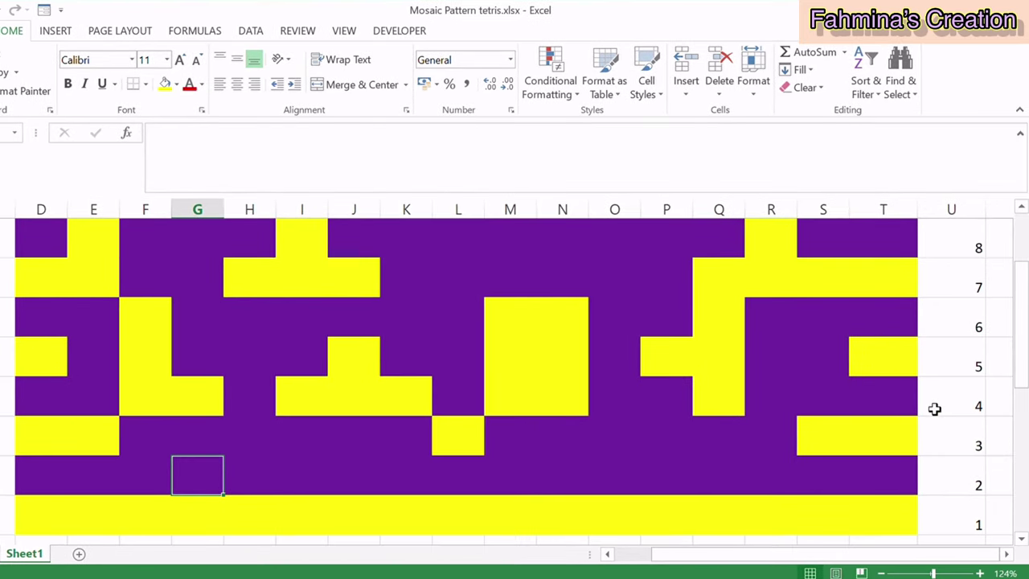
Step: Mark the yellow cell in column Q of pattern row 5 with an x
{"action": "left_click", "coordinate": [896, 358]}
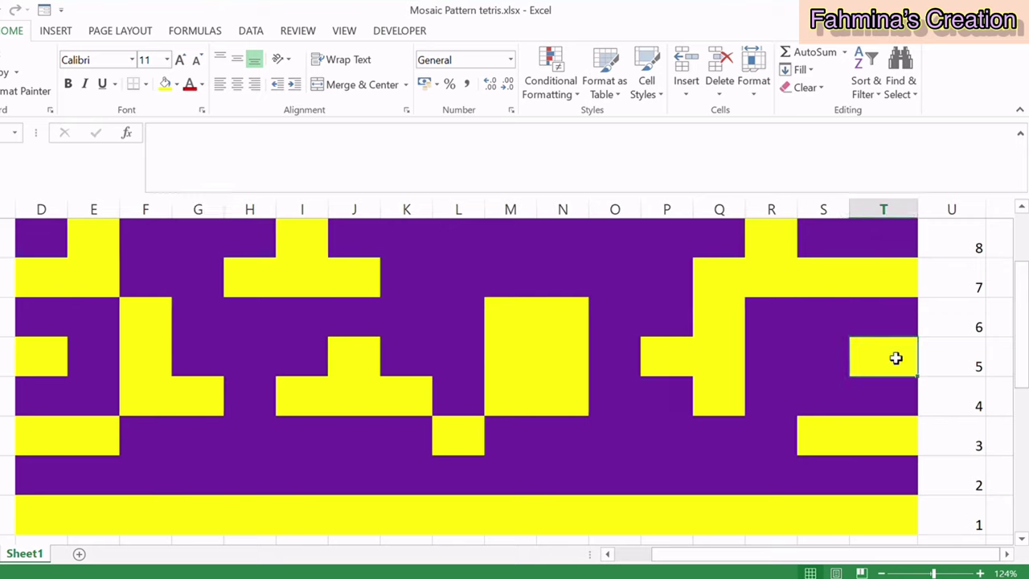
{"action": "left_click", "coordinate": [844, 367]}
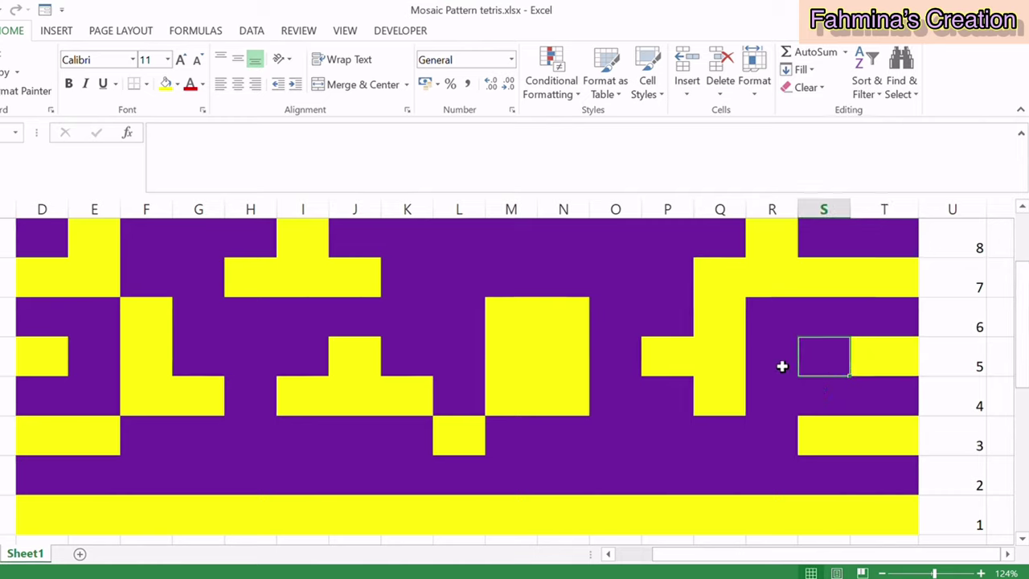
{"action": "left_click", "coordinate": [735, 361]}
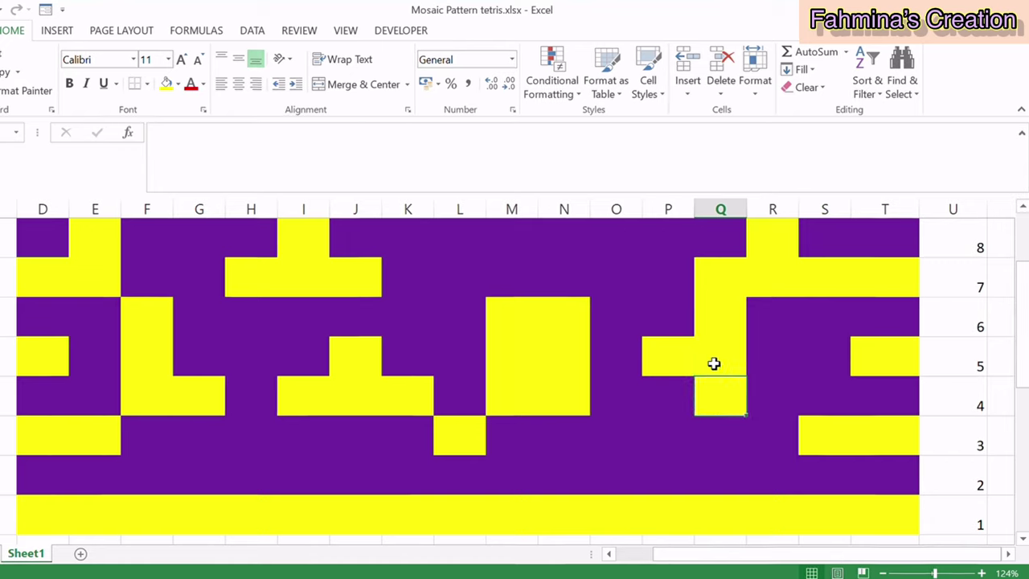
{"action": "left_click", "coordinate": [708, 400]}
{"action": "left_click", "coordinate": [724, 366]}
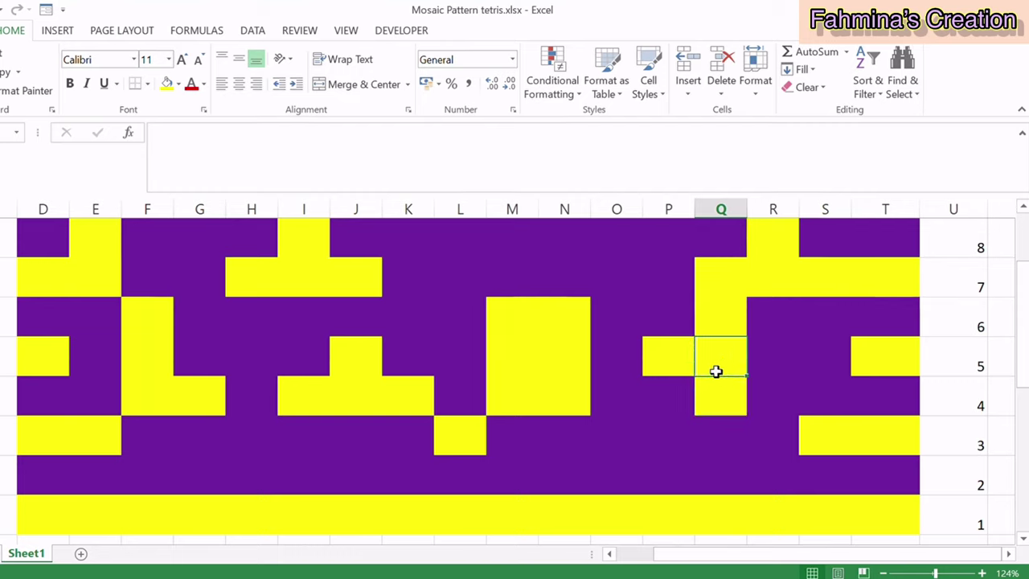
{"action": "type", "text": "x"}
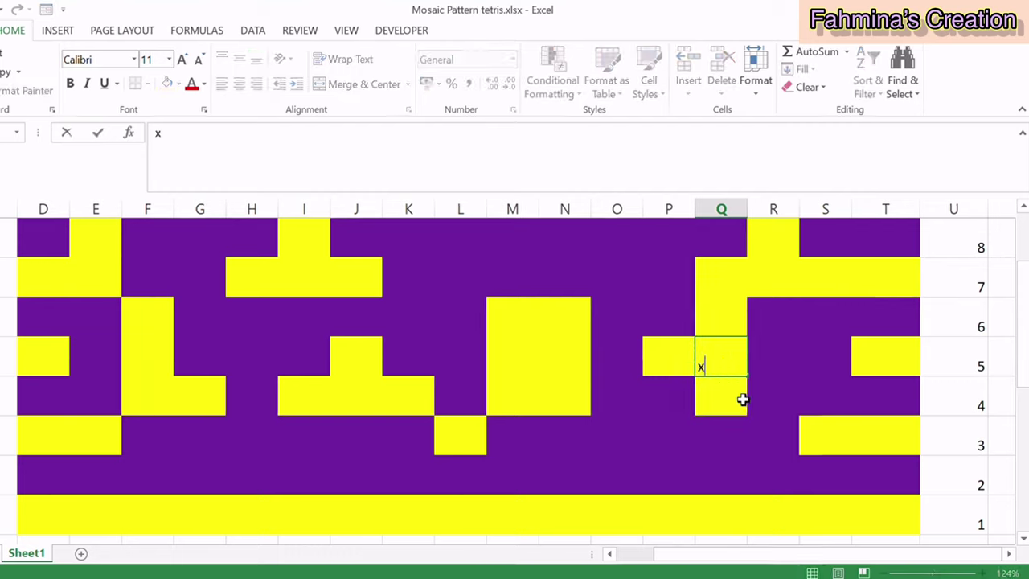
{"action": "left_click", "coordinate": [733, 395]}
{"action": "left_click", "coordinate": [715, 368]}
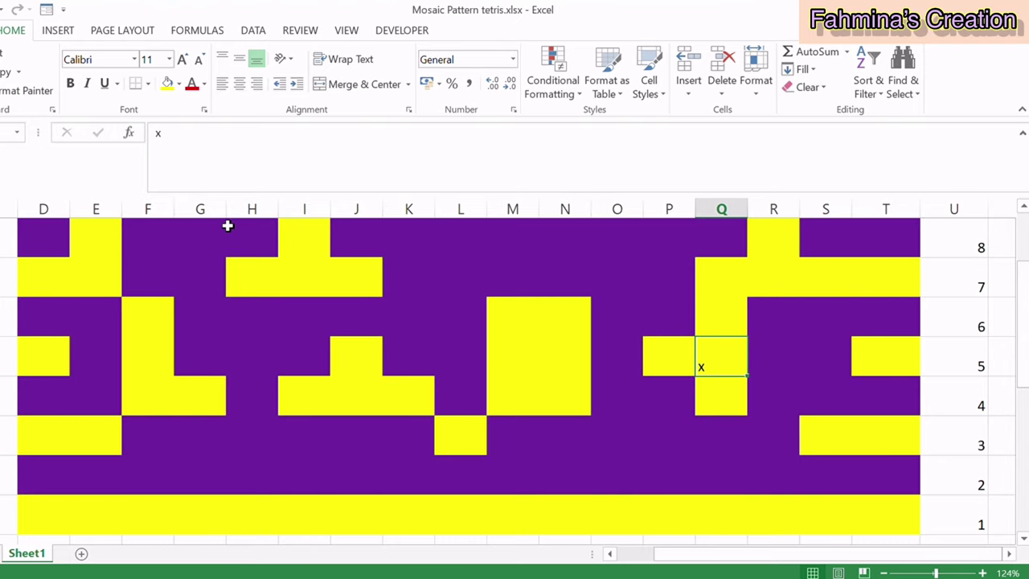
Step: Set the font size of all cells in the sheet to 28 and centre their contents horizontally
{"action": "key", "text": "ctrl+a"}
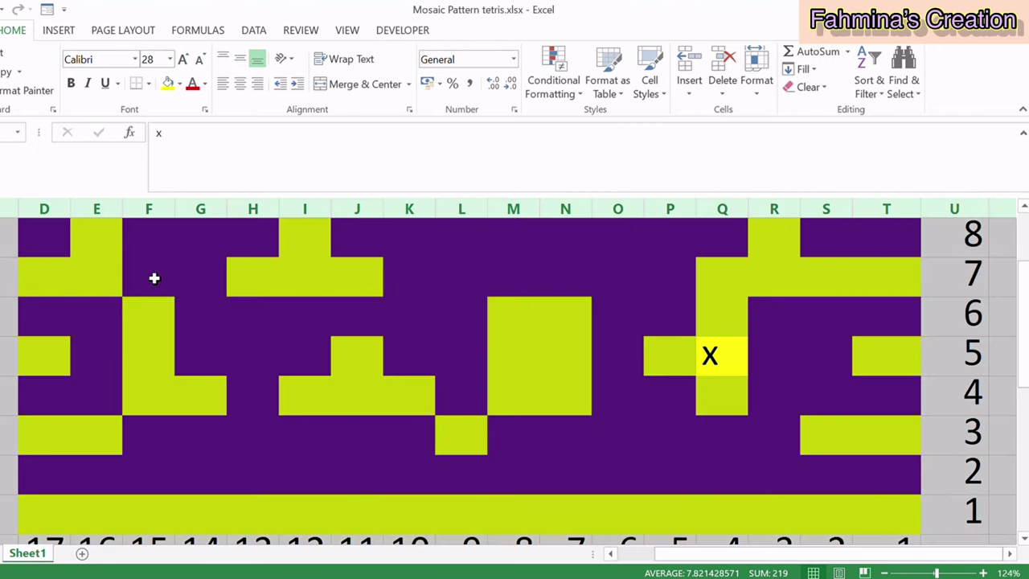
{"action": "left_click", "coordinate": [727, 369]}
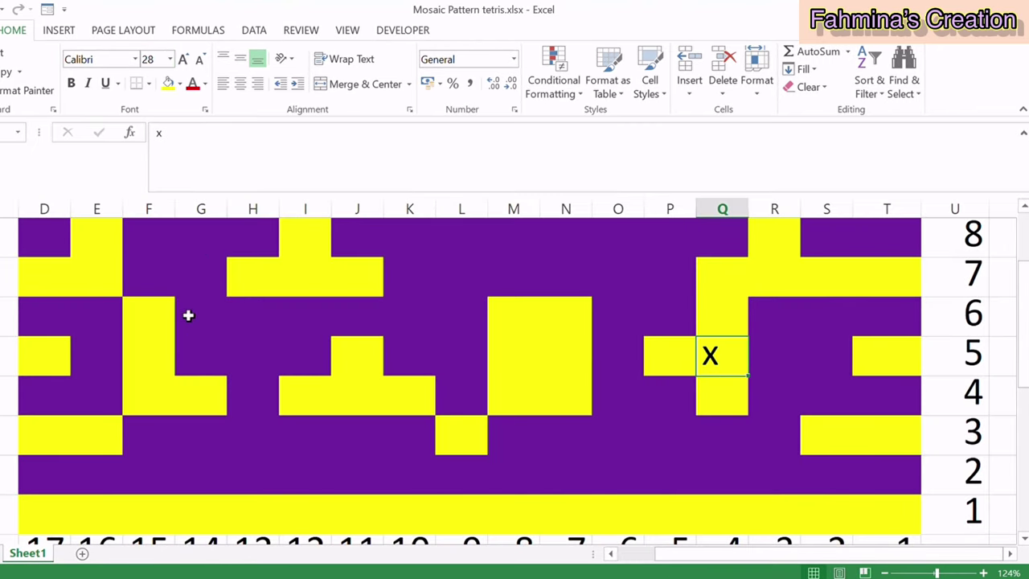
{"action": "key", "text": "ctrl+a"}
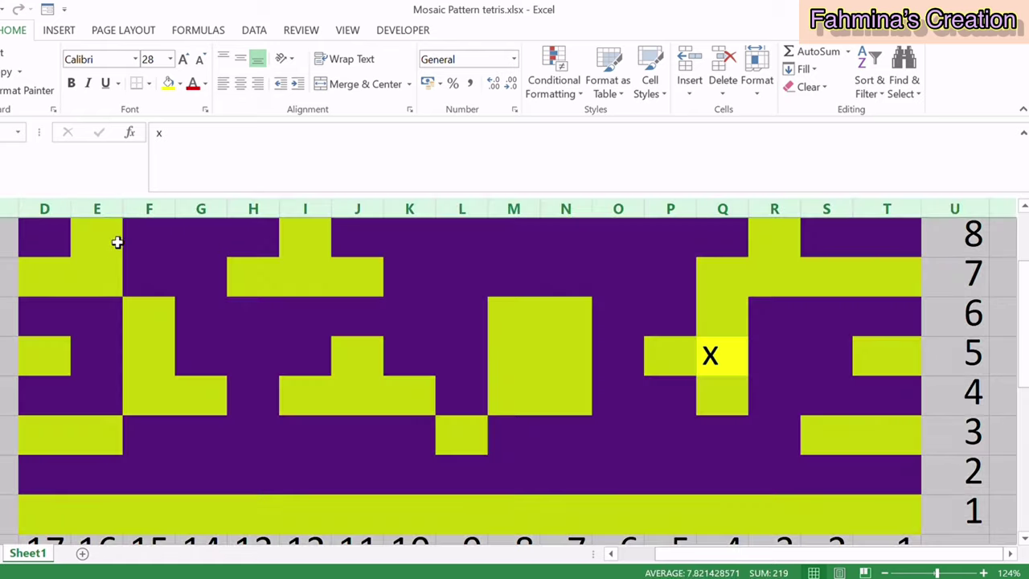
{"action": "left_click", "coordinate": [240, 84]}
{"action": "left_click", "coordinate": [732, 426]}
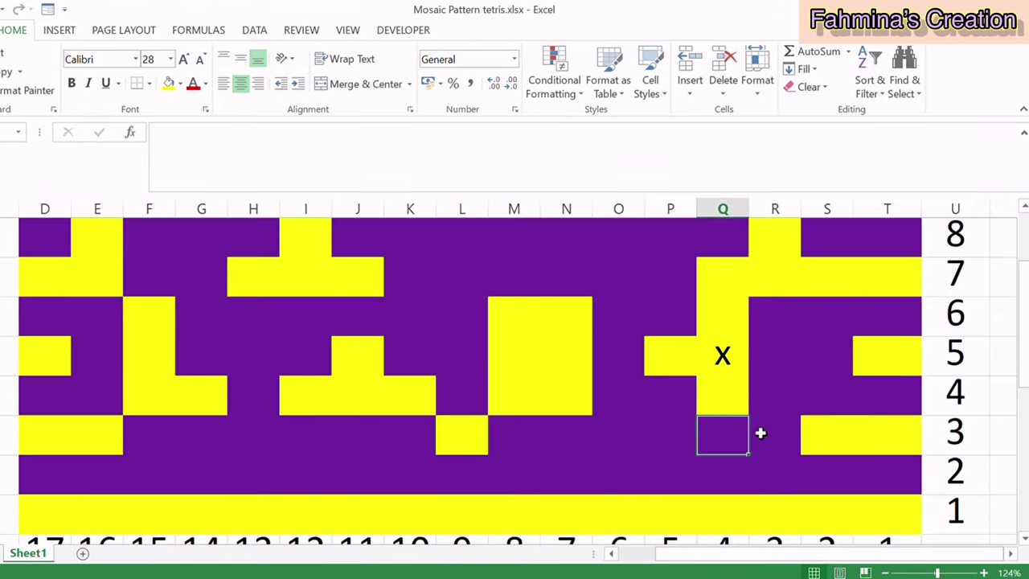
Step: Mark the yellow cells in columns N and M of pattern row 5 with an x each
{"action": "left_click", "coordinate": [723, 359]}
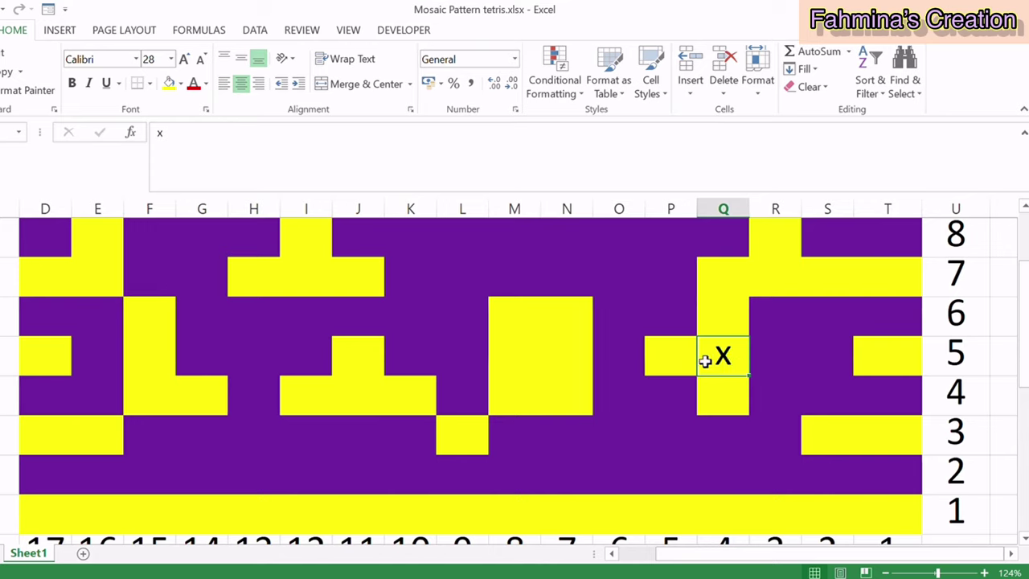
{"action": "left_click", "coordinate": [663, 361]}
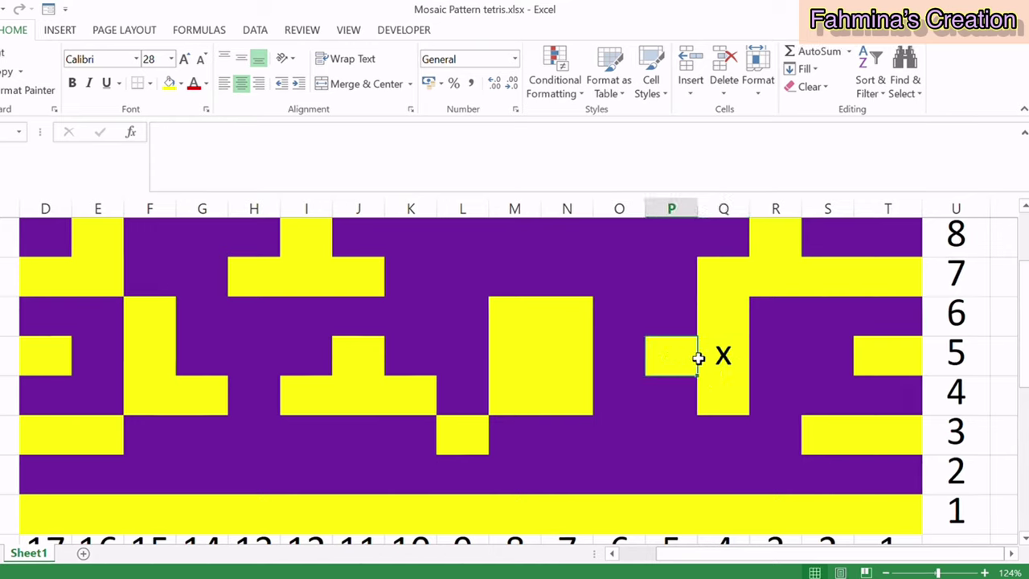
{"action": "left_click", "coordinate": [569, 360]}
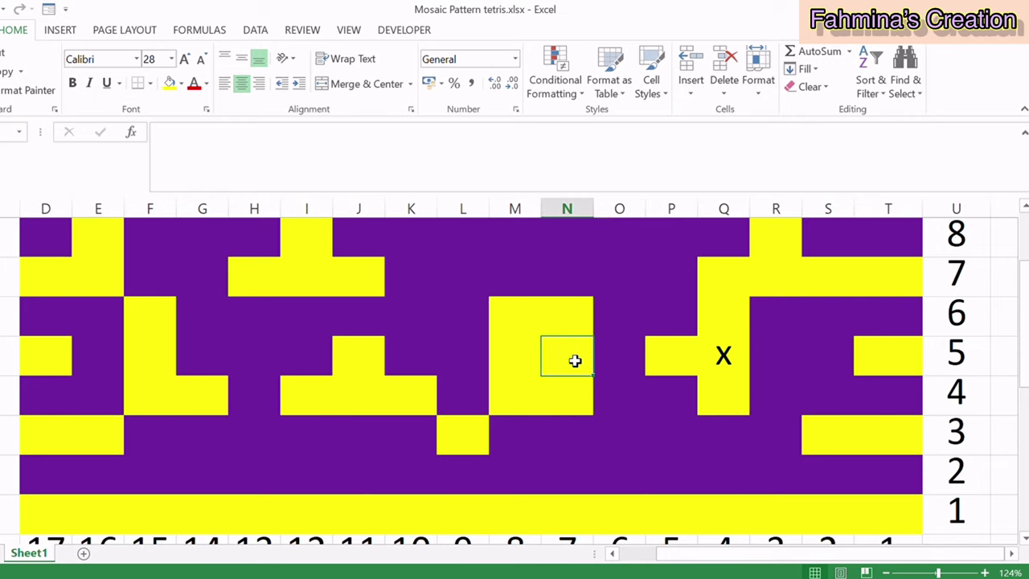
{"action": "type", "text": "X"}
{"action": "left_click", "coordinate": [521, 365]}
{"action": "type", "text": "X"}
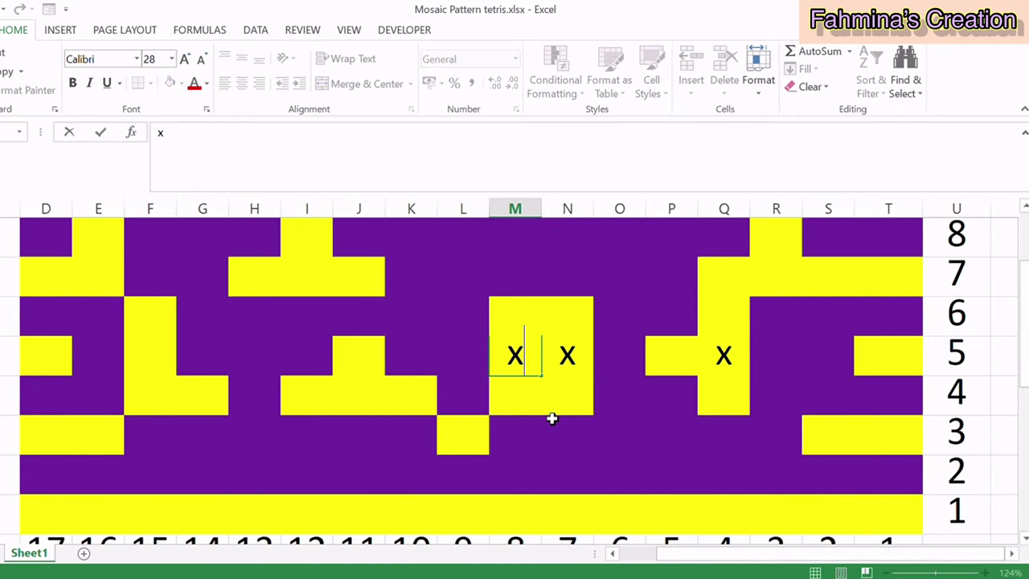
{"action": "left_click", "coordinate": [549, 412]}
{"action": "mouse_move", "coordinate": [575, 361]}
{"action": "left_mouse_down"}
{"action": "mouse_move", "coordinate": [578, 392]}
{"action": "mouse_move", "coordinate": [529, 400]}
{"action": "mouse_move", "coordinate": [547, 402]}
{"action": "left_mouse_up"}
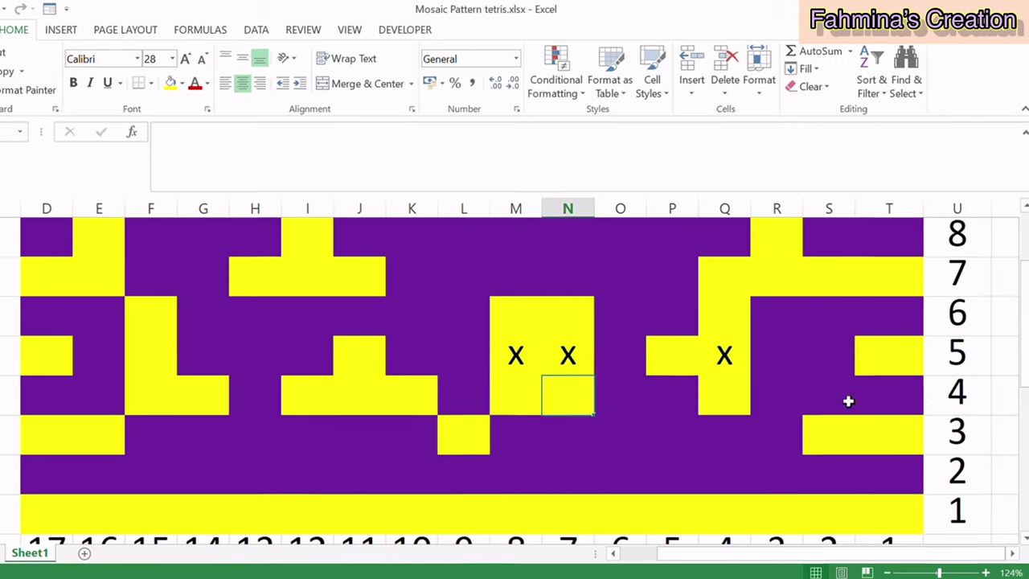
{"action": "left_click", "coordinate": [532, 362]}
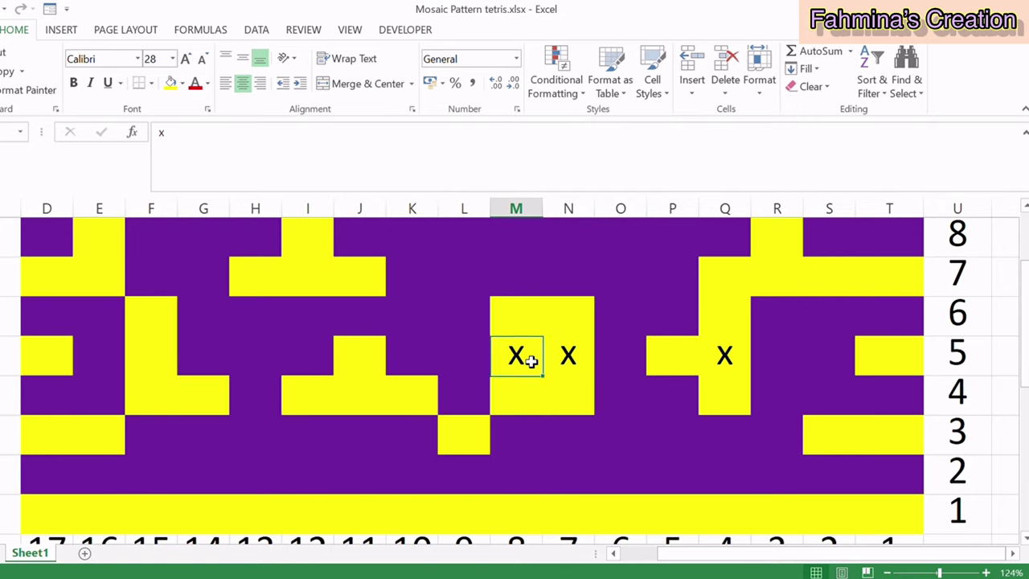
{"action": "left_click_drag", "start_coordinate": [532, 372], "coordinate": [531, 395]}
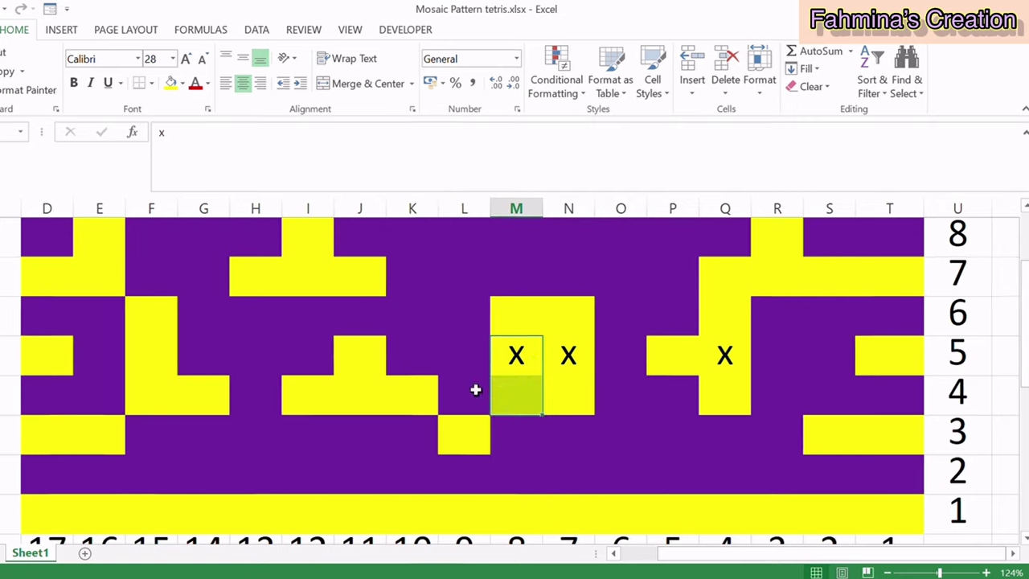
Step: Mark the yellow cell in column J of pattern row 5 with an x
{"action": "left_click", "coordinate": [366, 363]}
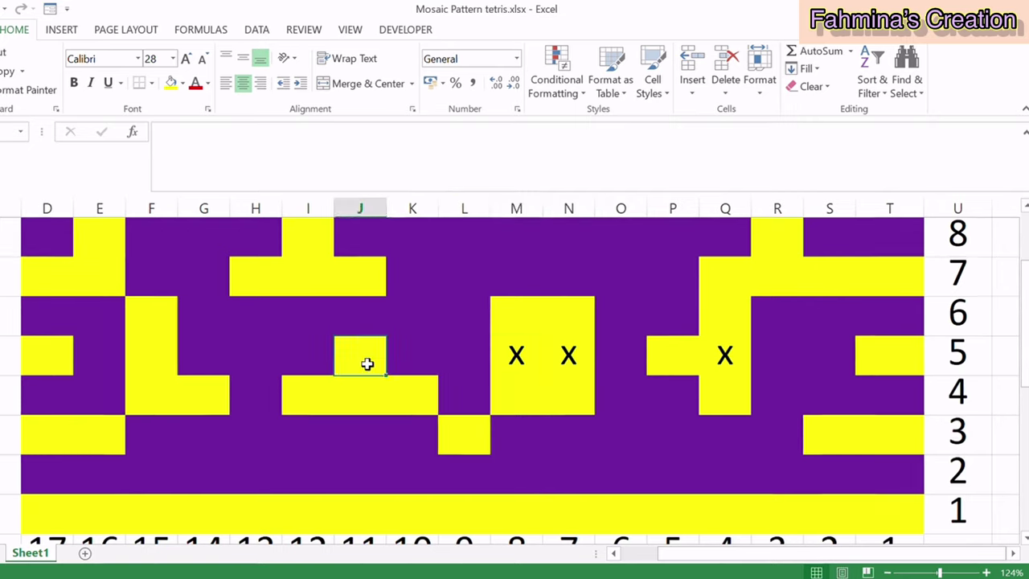
{"action": "left_click", "coordinate": [403, 403]}
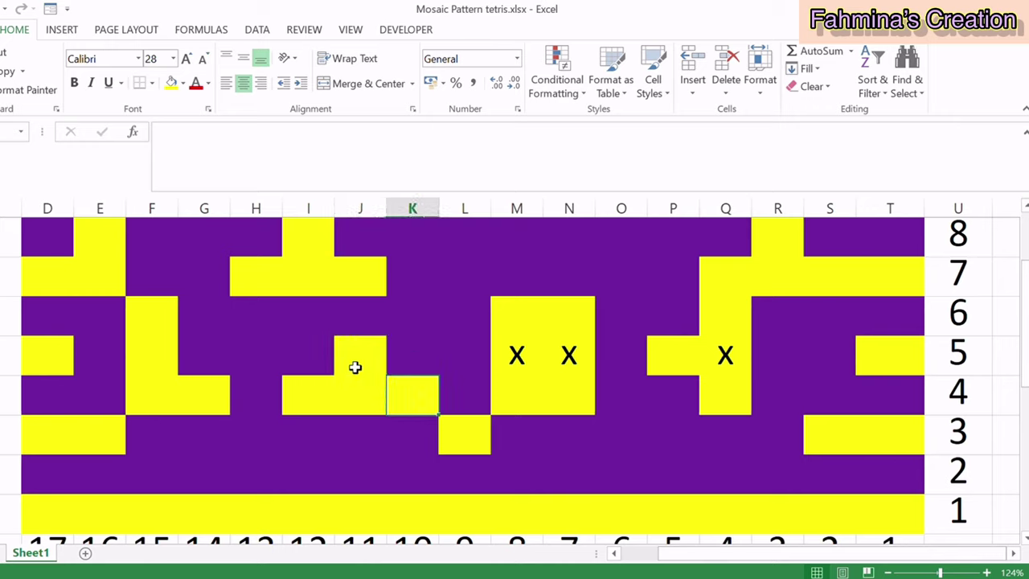
{"action": "left_click", "coordinate": [356, 366]}
{"action": "type", "text": "x"}
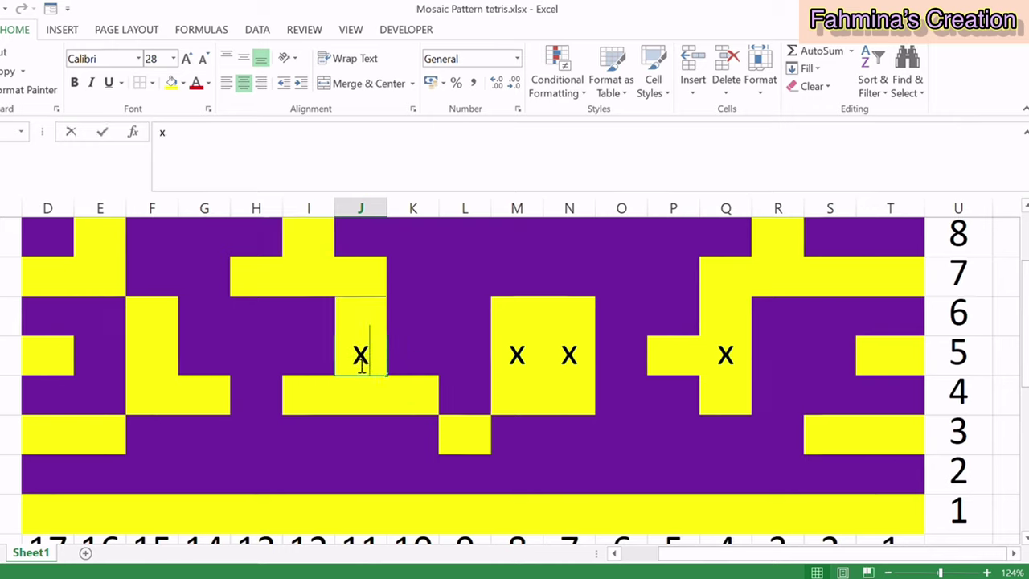
{"action": "key", "text": "Return"}
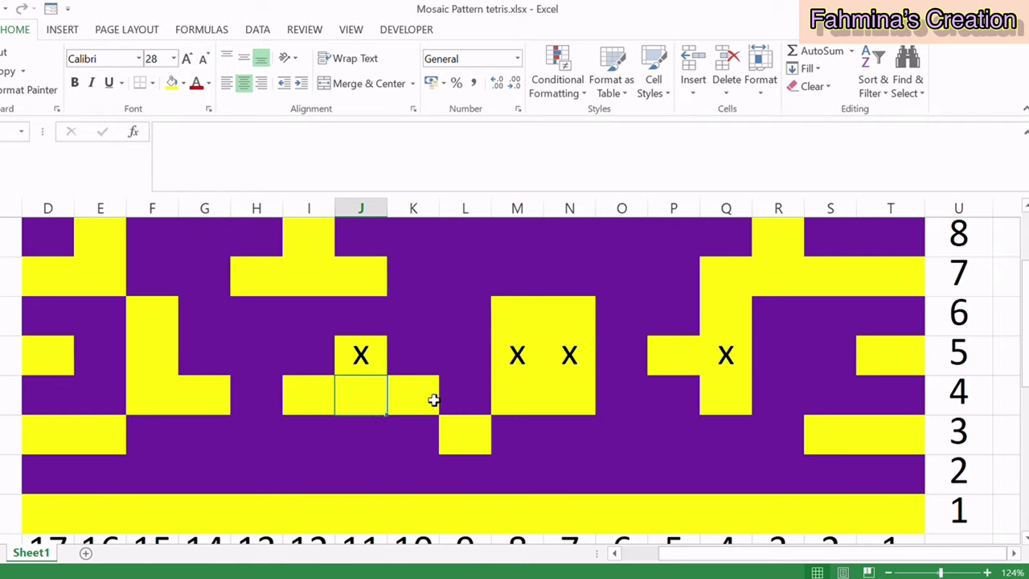
Step: Fill the cells in columns I to K of pattern row 5 with yellow
{"action": "left_click", "coordinate": [307, 406]}
{"action": "left_click_drag", "start_coordinate": [306, 406], "coordinate": [421, 409]}
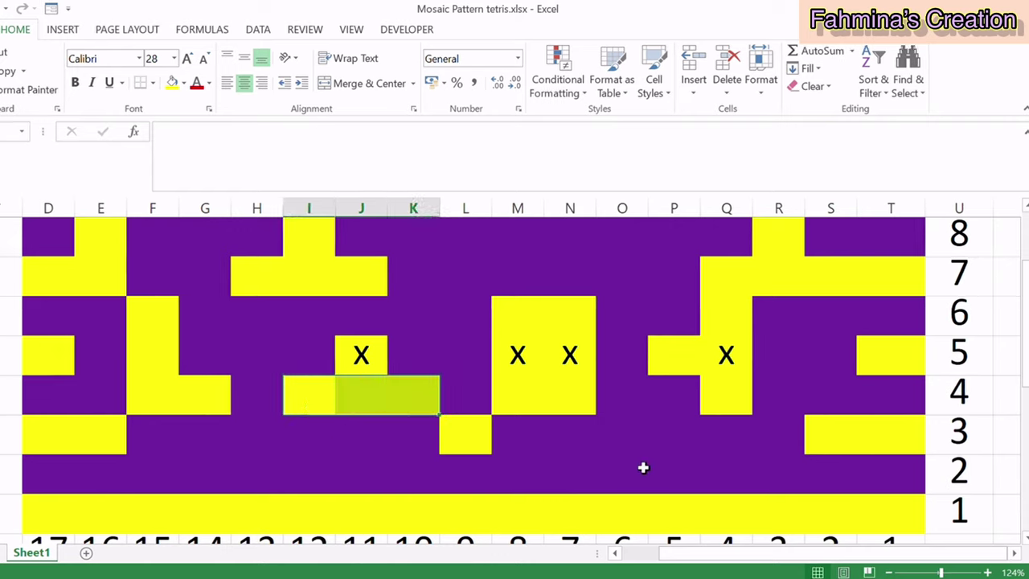
{"action": "scroll", "coordinate": [734, 479], "scroll_direction": "down", "scroll_amount": 2}
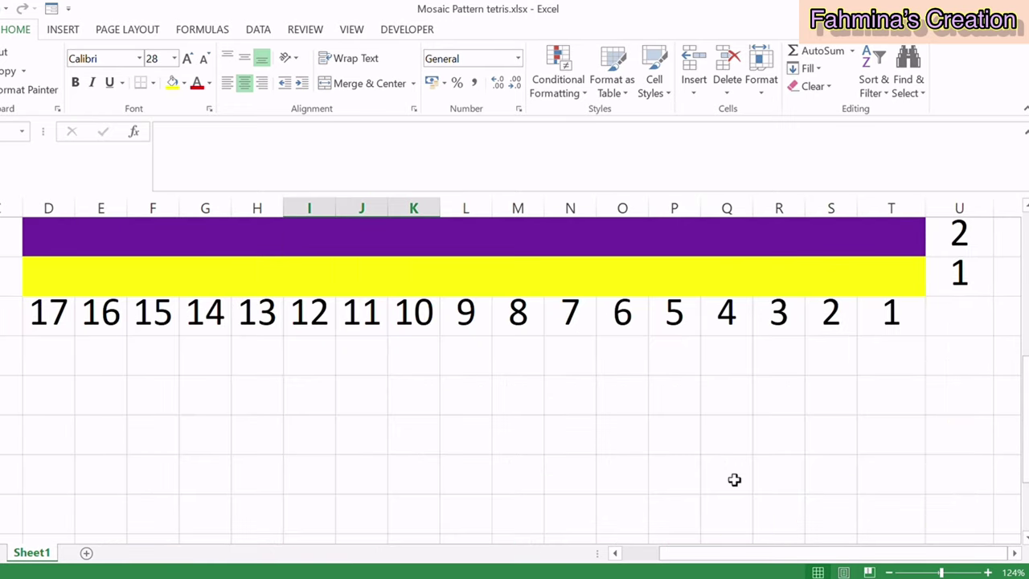
{"action": "scroll", "coordinate": [732, 480], "scroll_direction": "up", "scroll_amount": 2}
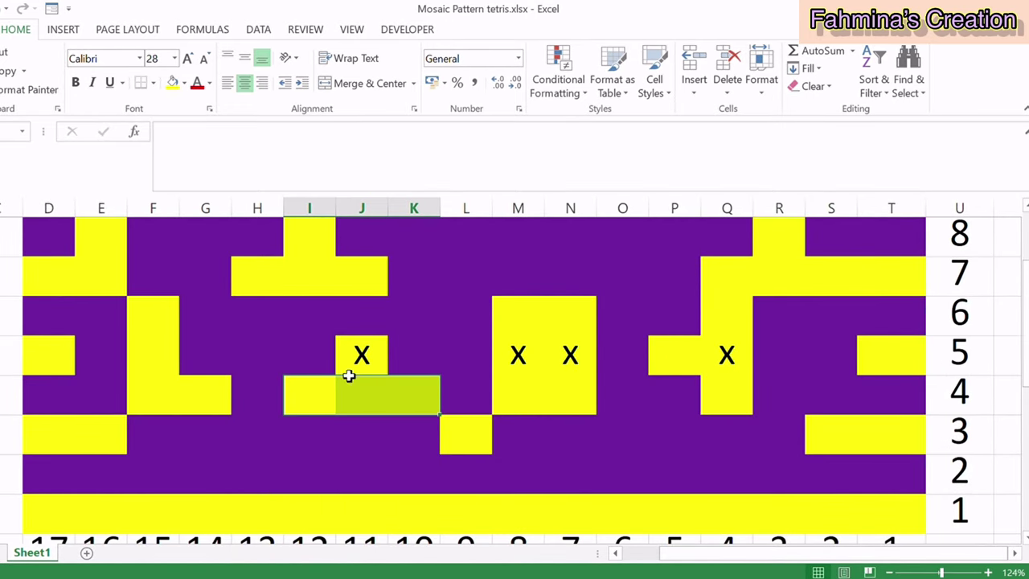
{"action": "left_click_drag", "start_coordinate": [305, 356], "coordinate": [399, 358]}
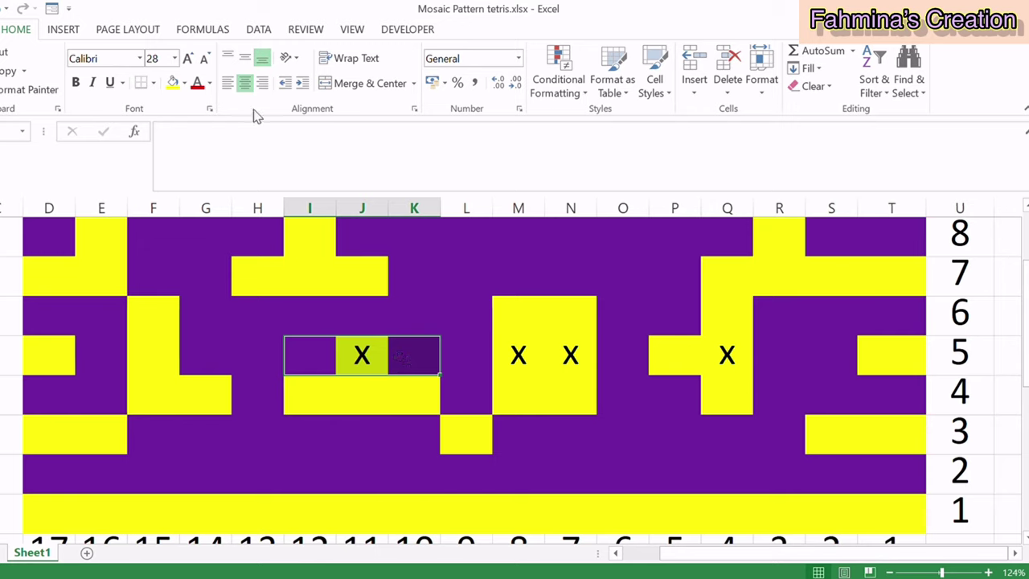
{"action": "left_click", "coordinate": [182, 84]}
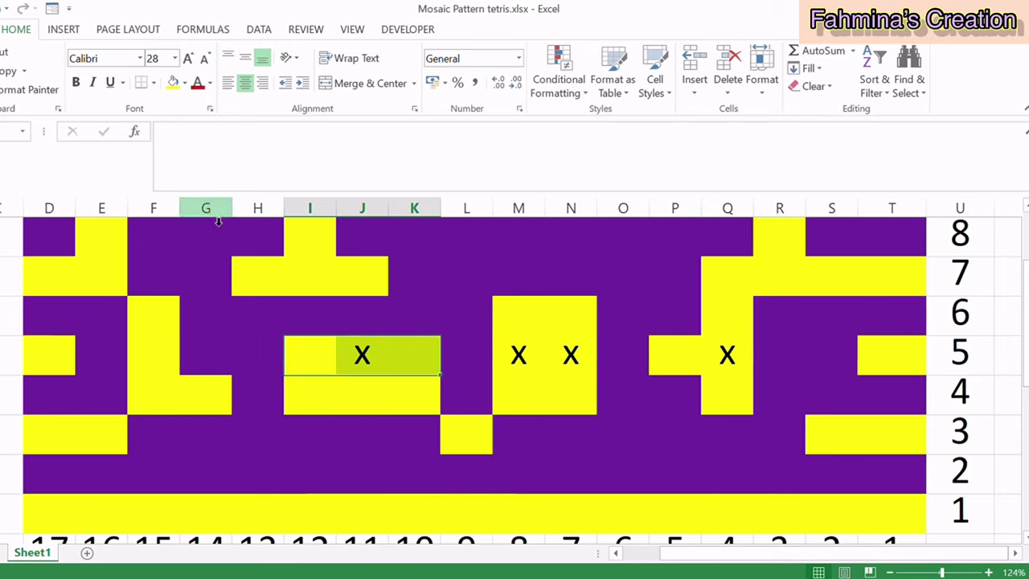
Step: Mark the yellow cells in columns I and K of pattern row 5 with an x each
{"action": "left_click", "coordinate": [333, 359]}
{"action": "type", "text": "x"}
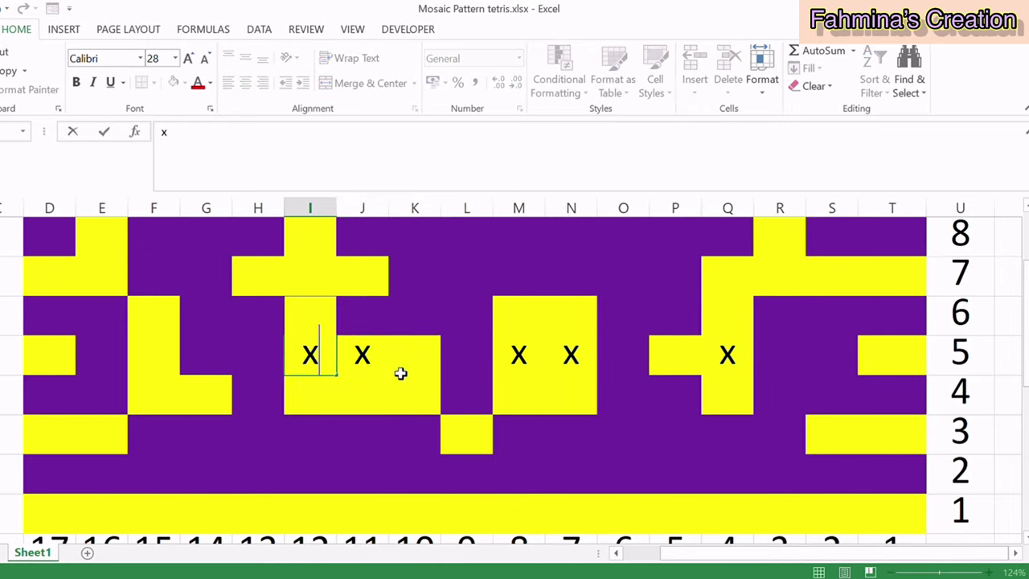
{"action": "left_click", "coordinate": [413, 363]}
{"action": "type", "text": "x"}
{"action": "left_click", "coordinate": [382, 430]}
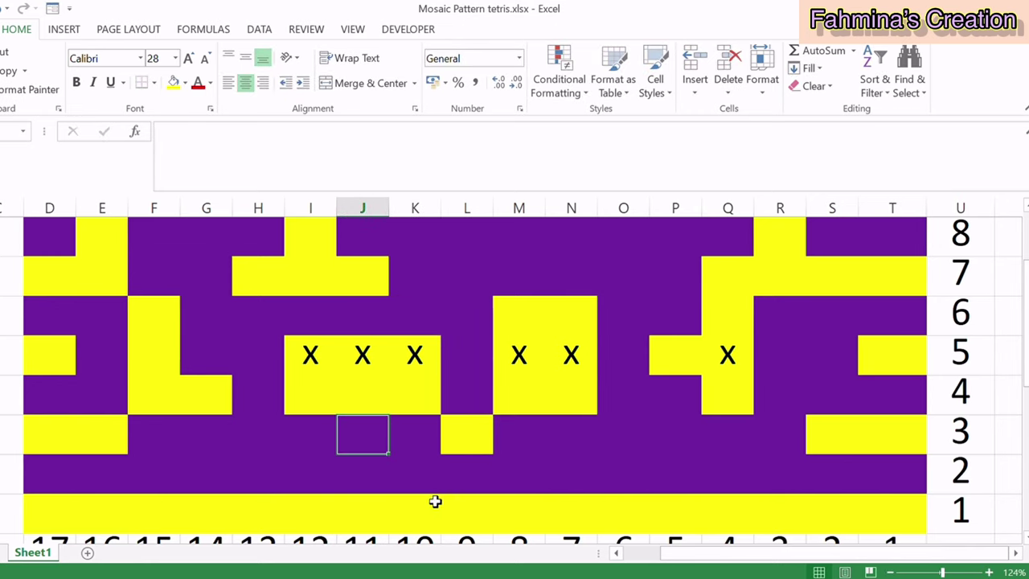
Step: Fill the column G cell of pattern row 5 and the column F cell of pattern row 7 with yellow
{"action": "left_click", "coordinate": [192, 361]}
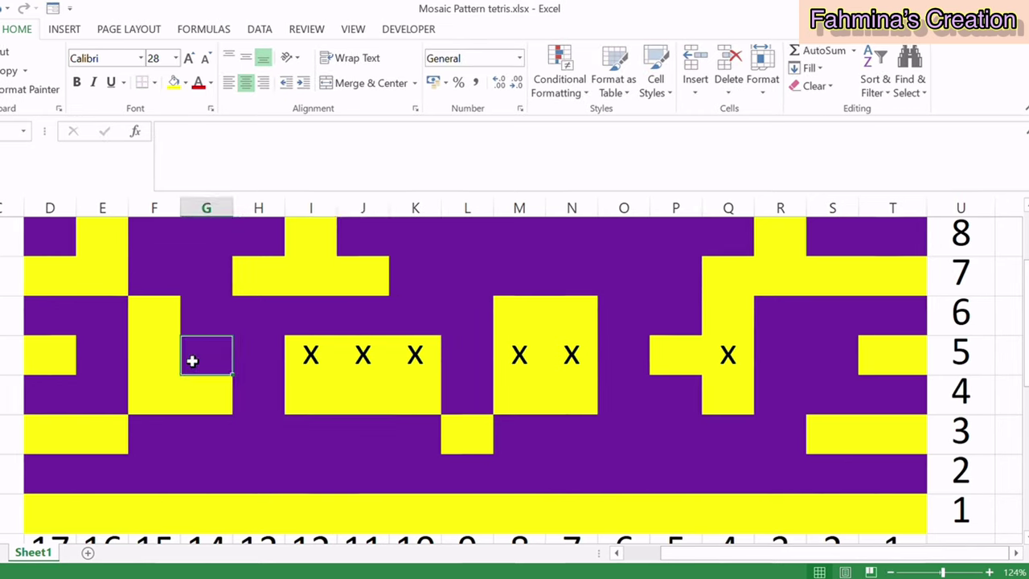
{"action": "left_click", "coordinate": [178, 82]}
{"action": "left_click", "coordinate": [160, 287]}
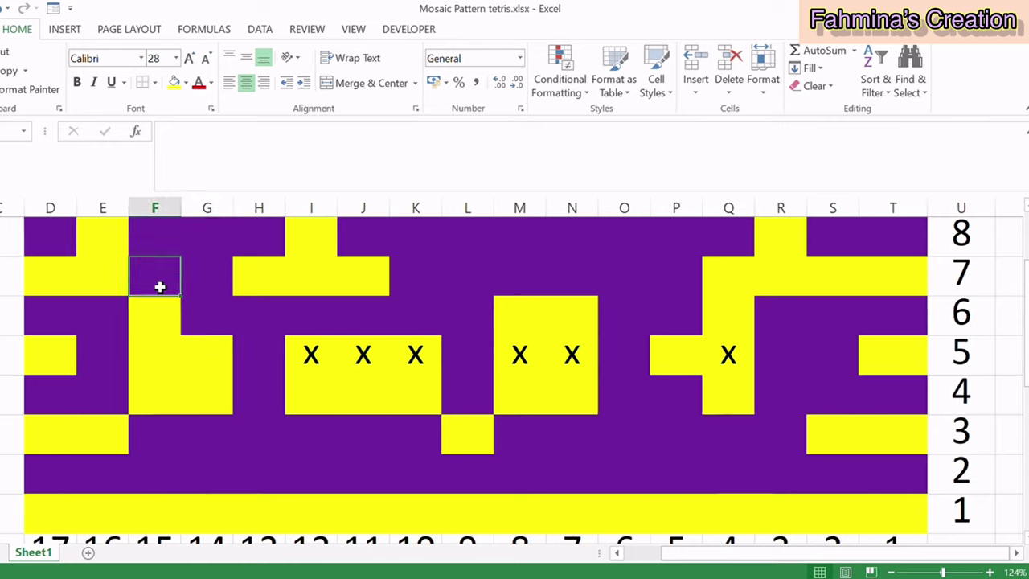
{"action": "left_click", "coordinate": [174, 82]}
{"action": "left_click", "coordinate": [206, 403]}
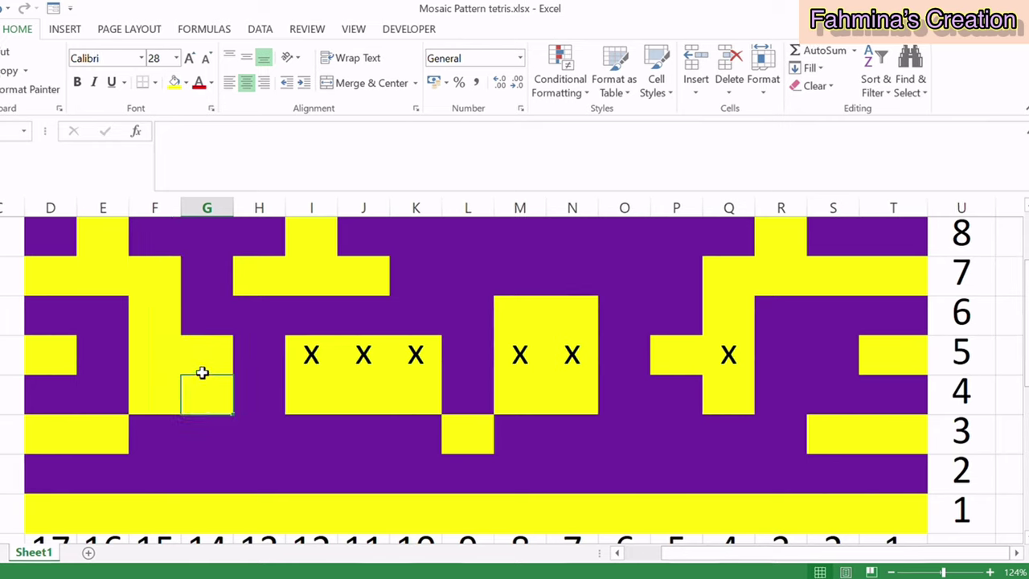
Step: Mark the yellow cells in columns G and F of pattern row 5 with an x each
{"action": "left_click", "coordinate": [202, 361]}
{"action": "type", "text": "X"}
{"action": "left_click", "coordinate": [150, 356]}
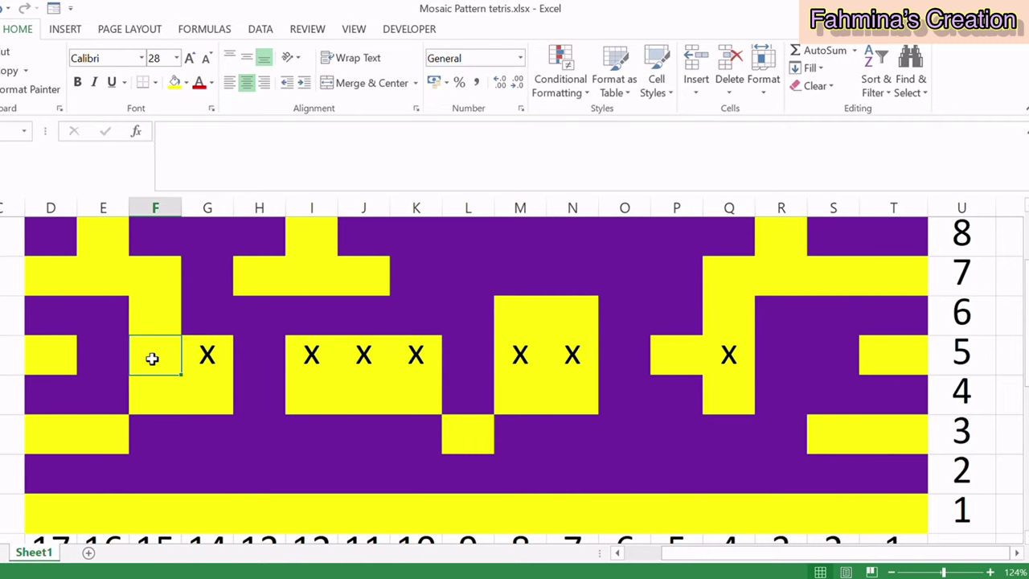
{"action": "type", "text": "X"}
{"action": "left_click", "coordinate": [197, 410]}
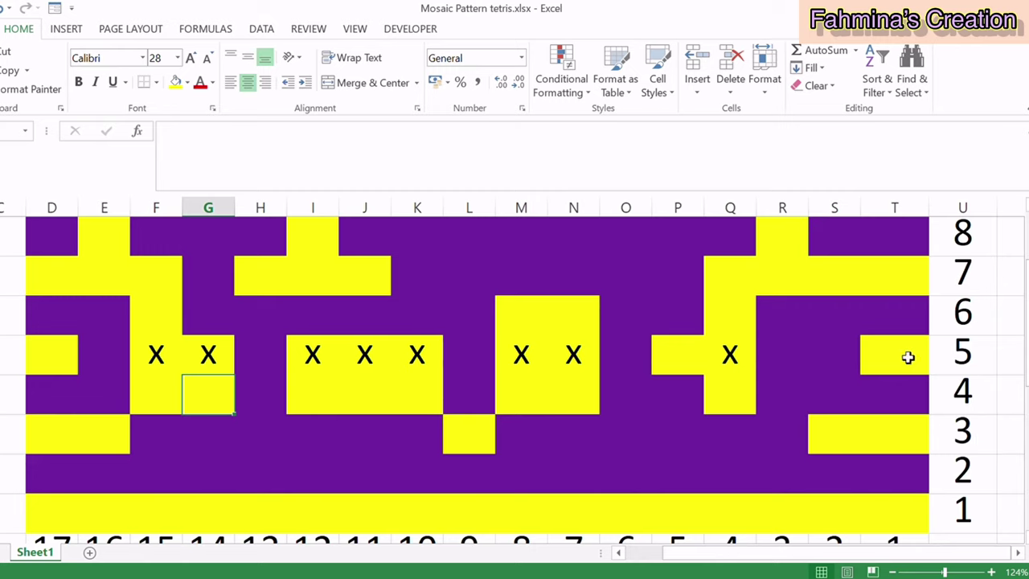
Step: Examine the marked cells of pattern row 5 from column F to Q and compare them with the purple cells of row 6
{"action": "left_click_drag", "start_coordinate": [521, 362], "coordinate": [574, 353]}
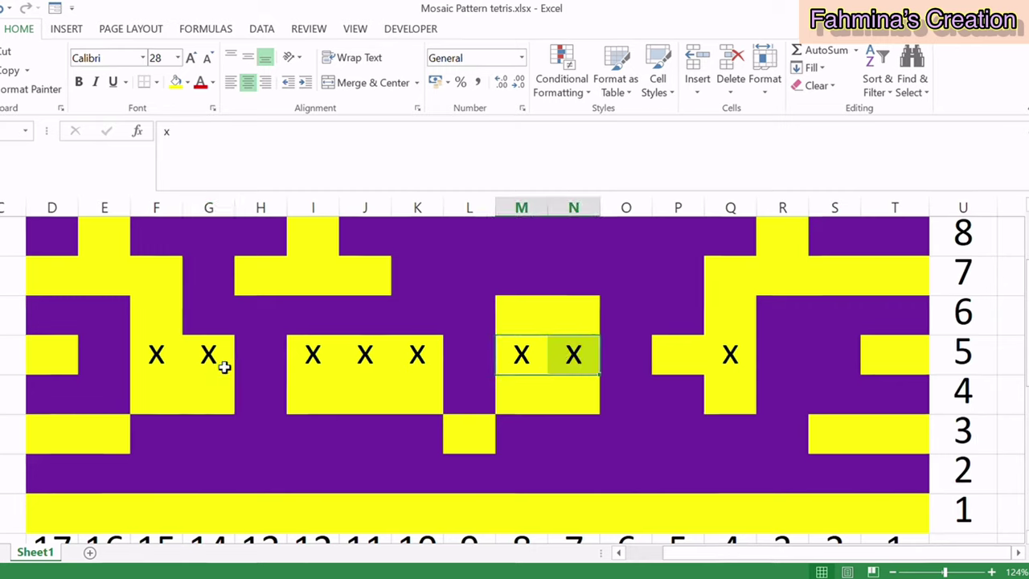
{"action": "left_click_drag", "start_coordinate": [157, 358], "coordinate": [729, 362]}
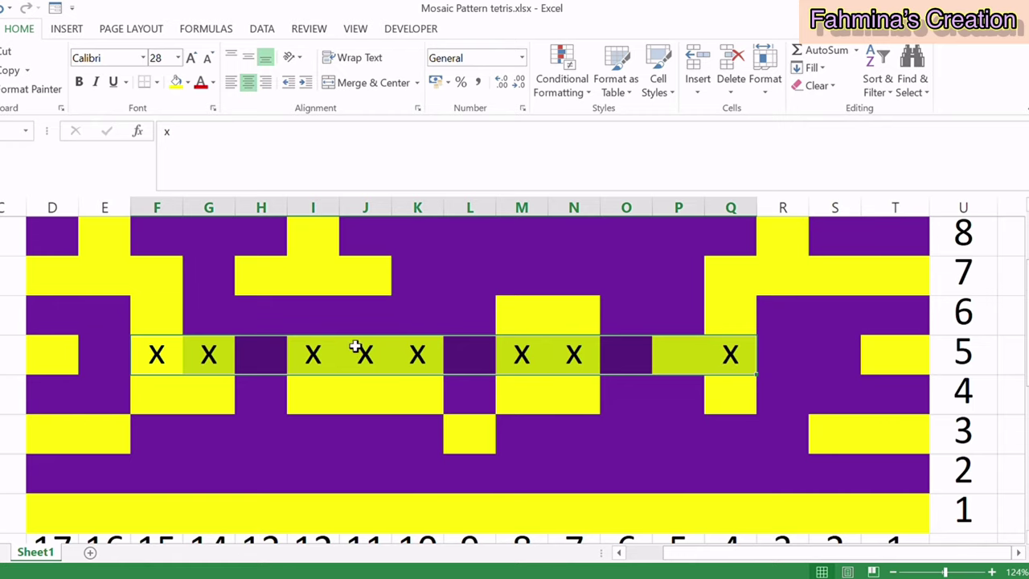
{"action": "scroll", "coordinate": [242, 370], "scroll_direction": "up", "scroll_amount": 1}
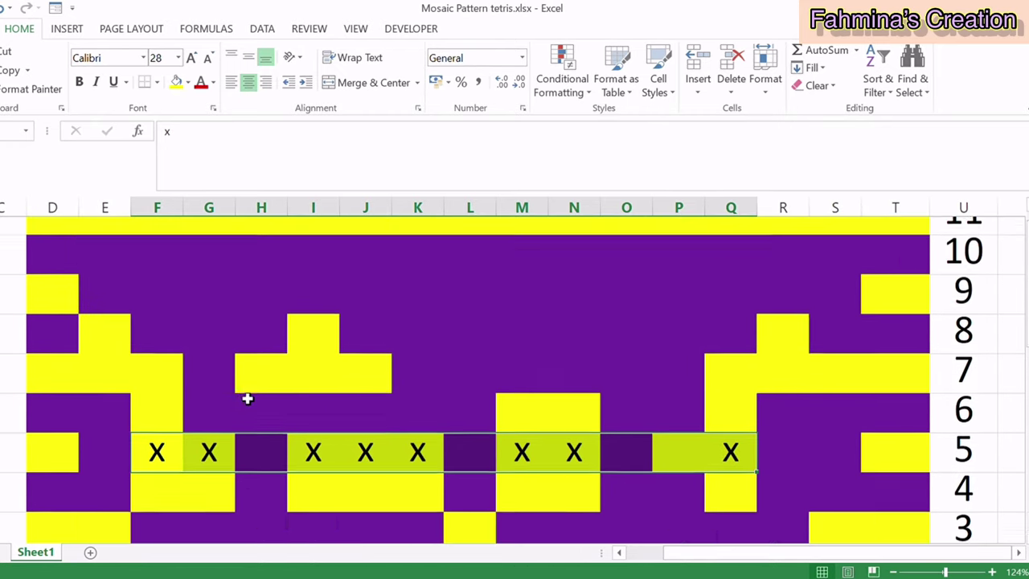
{"action": "scroll", "coordinate": [263, 425], "scroll_direction": "down", "scroll_amount": 1}
{"action": "scroll", "coordinate": [264, 426], "scroll_direction": "up", "scroll_amount": 1}
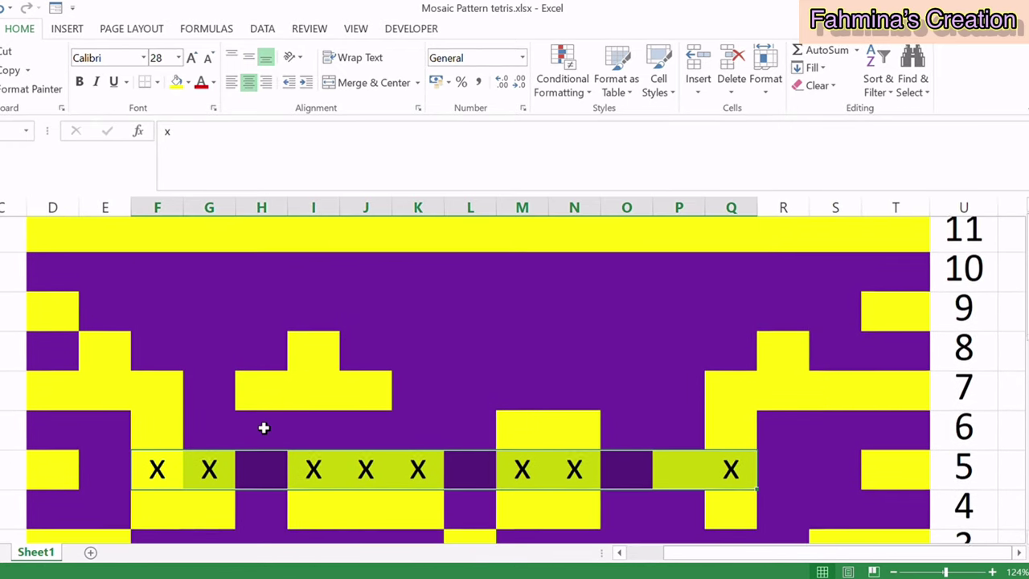
{"action": "left_click", "coordinate": [264, 441]}
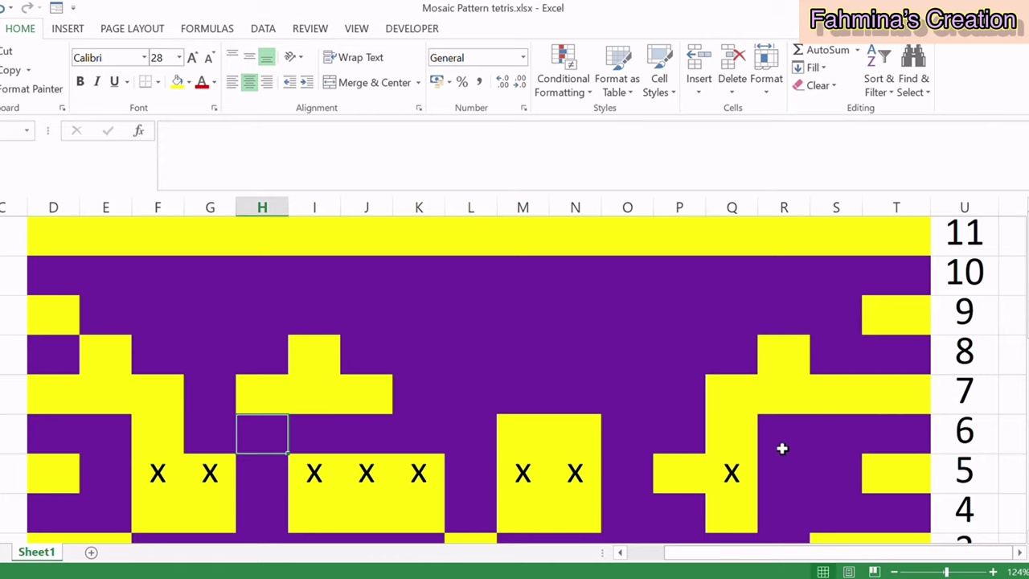
{"action": "left_click_drag", "start_coordinate": [928, 441], "coordinate": [804, 440]}
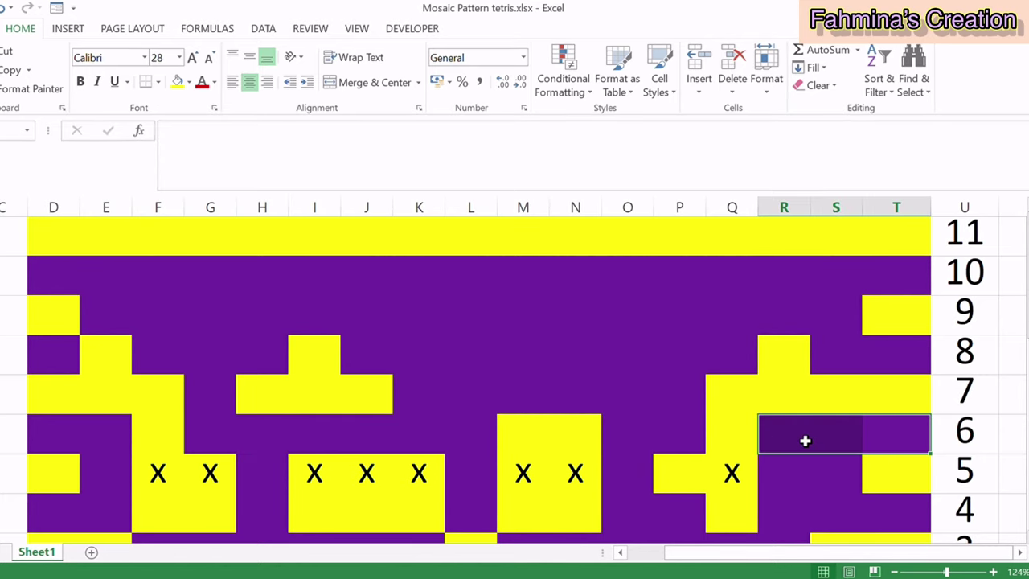
{"action": "scroll", "coordinate": [805, 511], "scroll_direction": "down", "scroll_amount": 1}
{"action": "left_click_drag", "start_coordinate": [784, 362], "coordinate": [850, 361]}
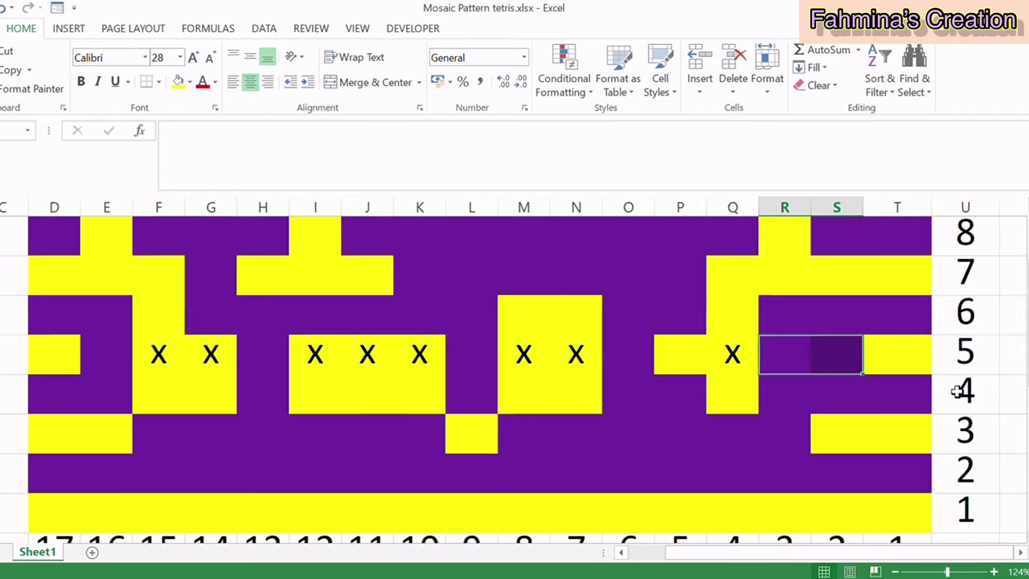
Step: Mark the purple cells in columns R and S of pattern row 6 with an x each
{"action": "left_click", "coordinate": [792, 327]}
{"action": "type", "text": "X"}
{"action": "left_click", "coordinate": [844, 320]}
{"action": "type", "text": "X"}
{"action": "left_click", "coordinate": [841, 352]}
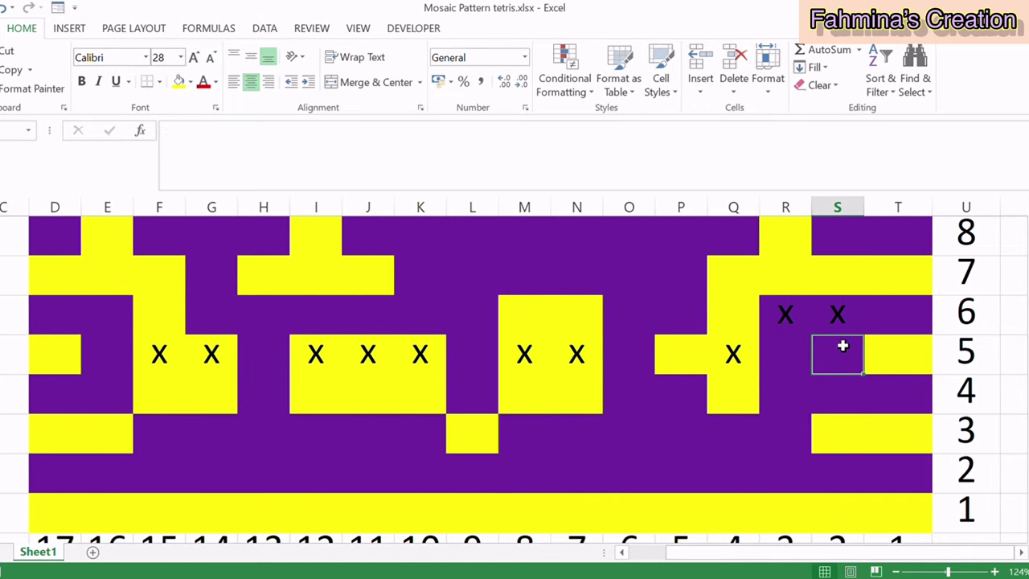
{"action": "left_click_drag", "start_coordinate": [842, 321], "coordinate": [794, 321]}
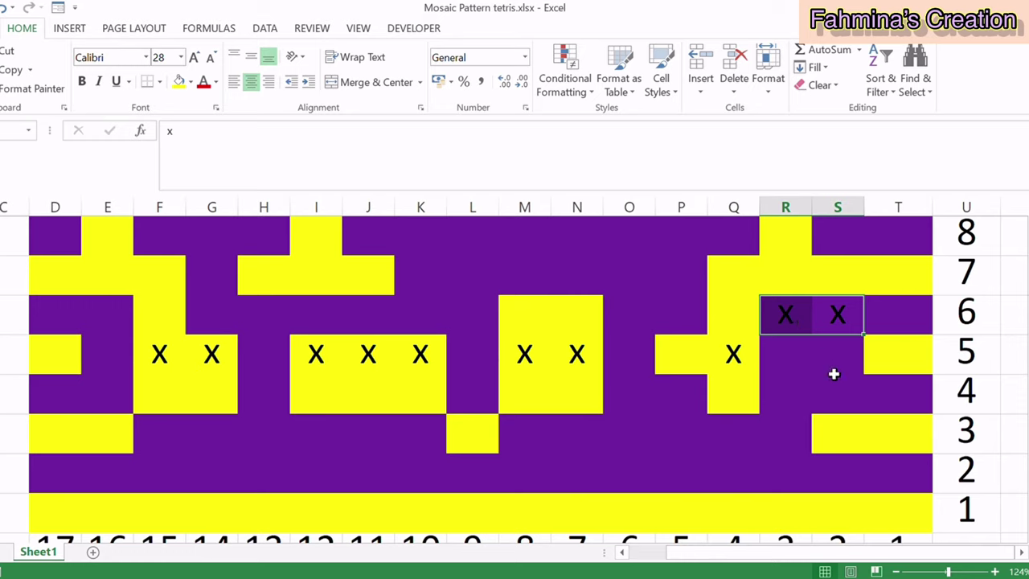
{"action": "left_click_drag", "start_coordinate": [791, 368], "coordinate": [845, 371]}
Step: Mark the purple cells in columns O and L of pattern row 6 with an x each
{"action": "left_click", "coordinate": [692, 320]}
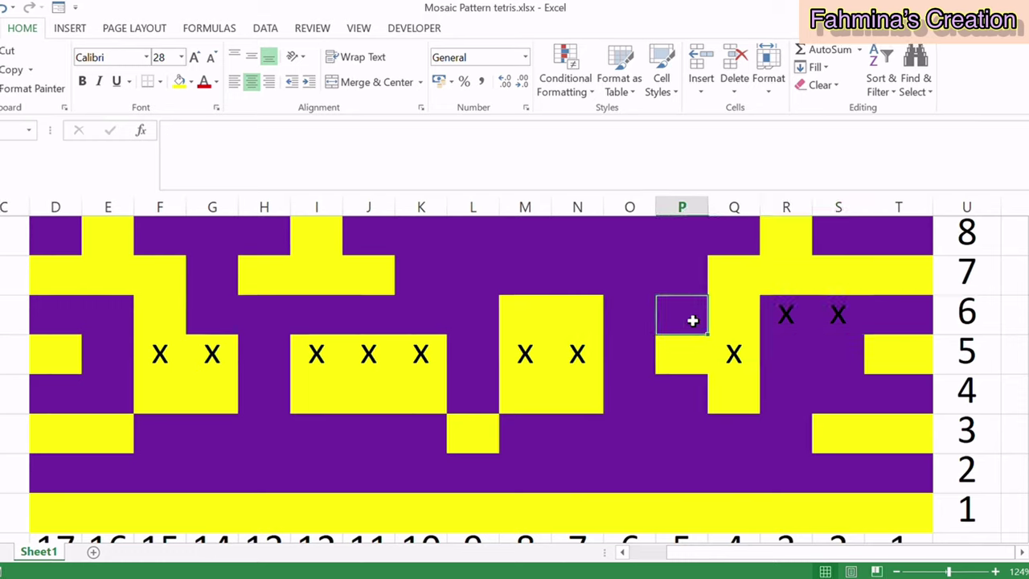
{"action": "left_click", "coordinate": [630, 318]}
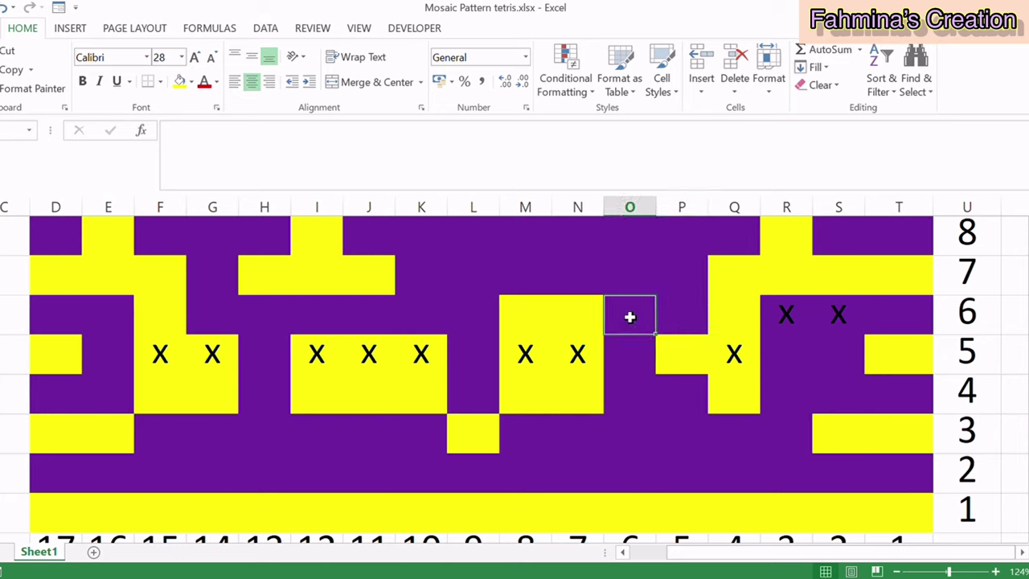
{"action": "type", "text": "x"}
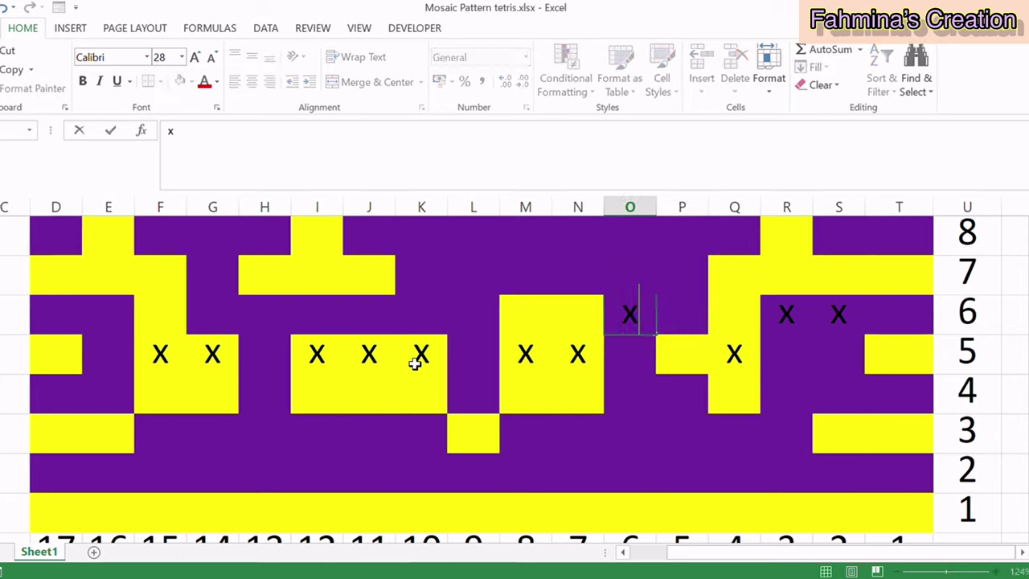
{"action": "left_click", "coordinate": [481, 321]}
{"action": "type", "text": "x"}
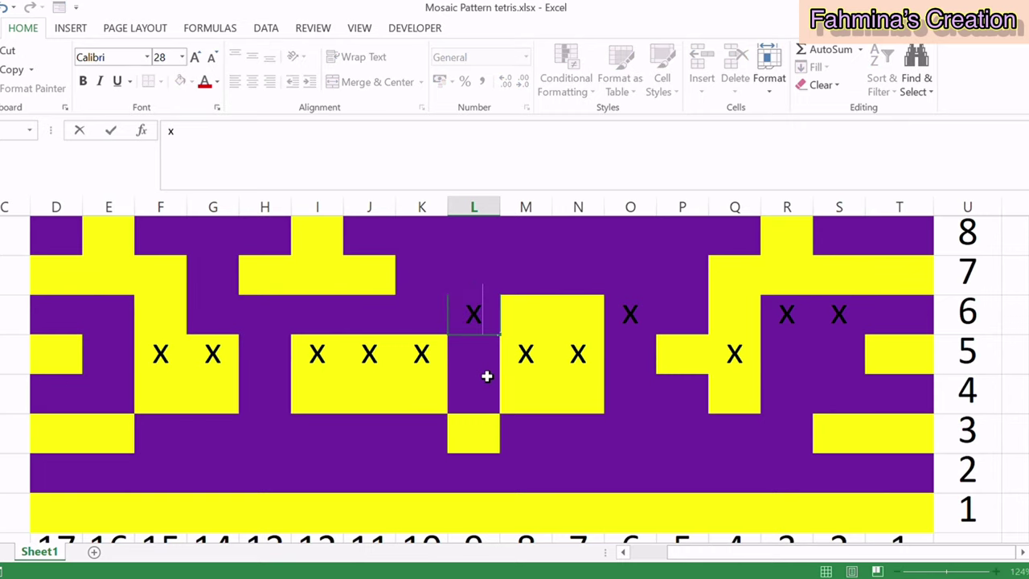
Step: Mark the purple cells in columns H and E of pattern row 6 with an x each
{"action": "left_click_drag", "start_coordinate": [434, 329], "coordinate": [313, 328]}
{"action": "left_click", "coordinate": [265, 322]}
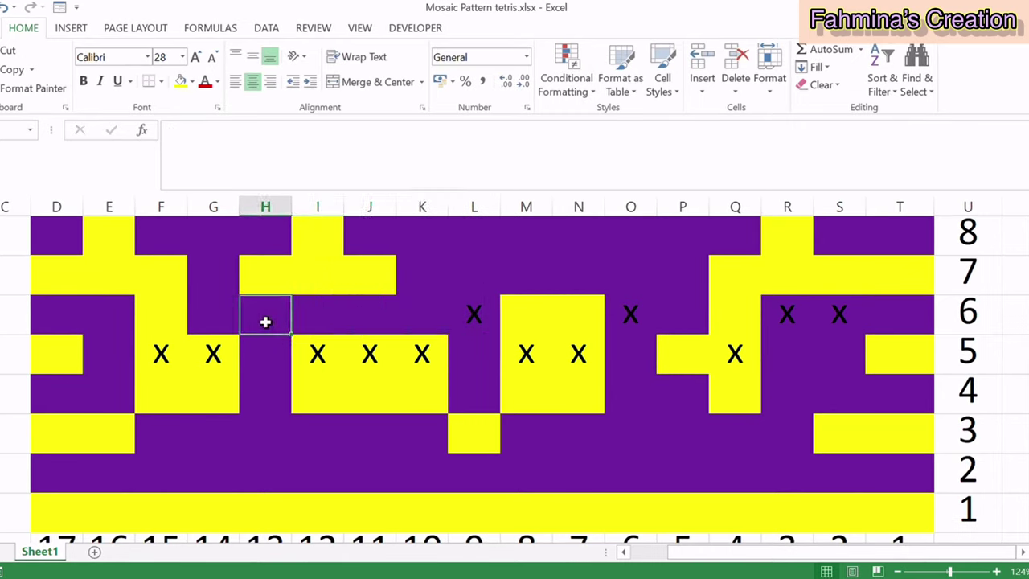
{"action": "type", "text": "x"}
{"action": "key", "text": "Return"}
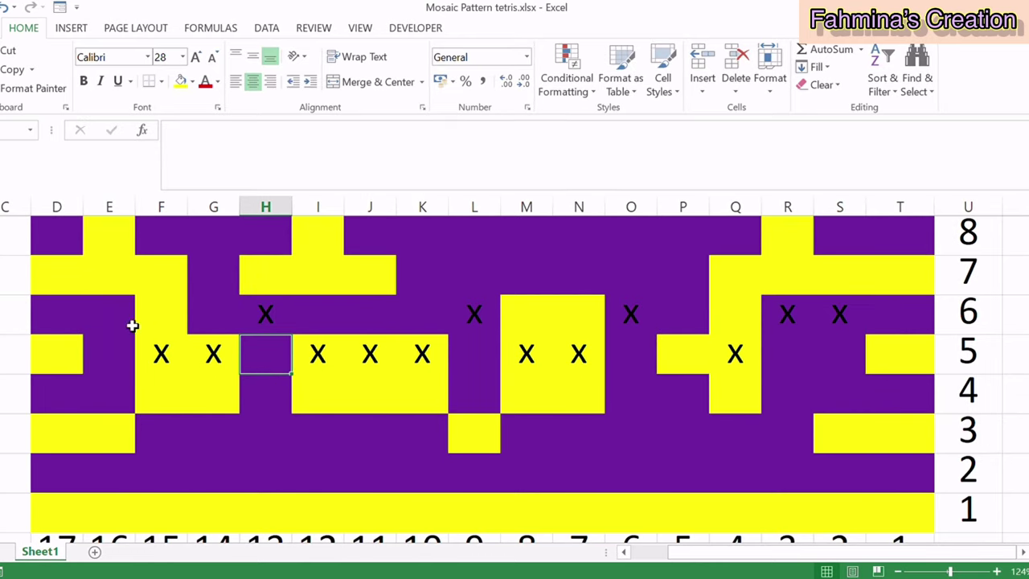
{"action": "left_click", "coordinate": [115, 320]}
{"action": "type", "text": "x"}
{"action": "left_click", "coordinate": [390, 473]}
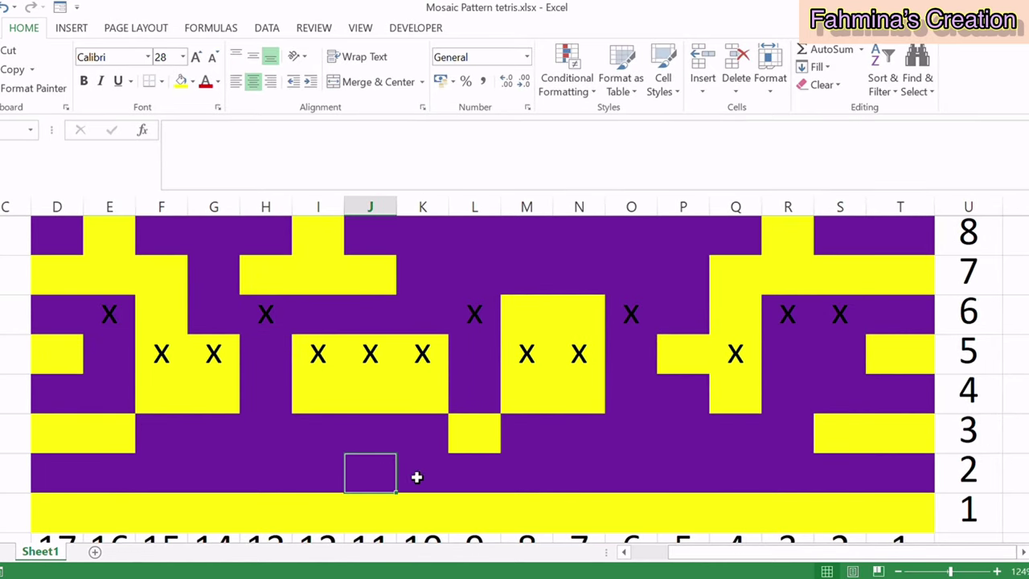
Step: Mark the yellow cells in columns Q and F of pattern row 7 with an x each
{"action": "scroll", "coordinate": [700, 459], "scroll_direction": "up", "scroll_amount": 1}
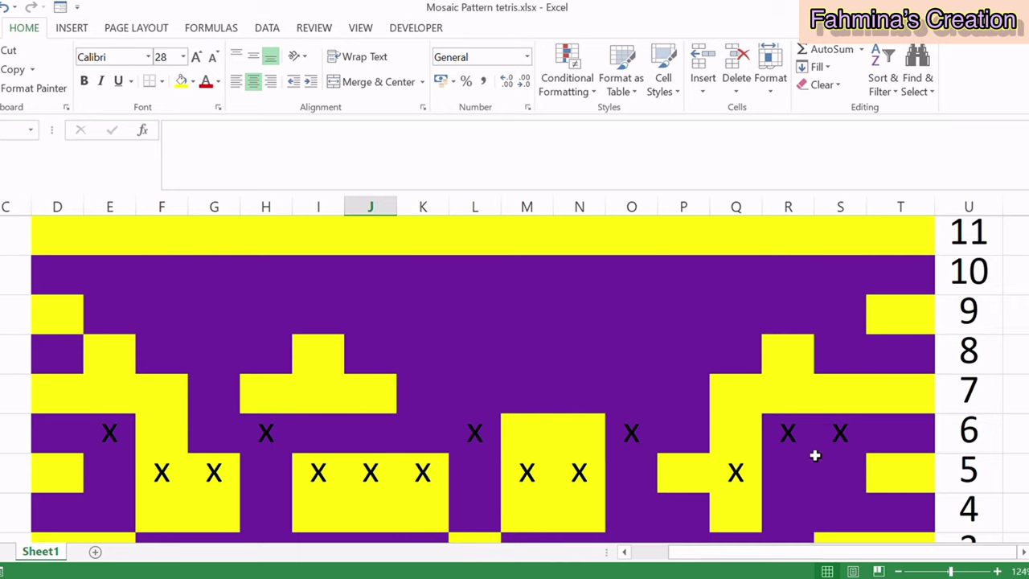
{"action": "left_click", "coordinate": [732, 404]}
{"action": "type", "text": "x"}
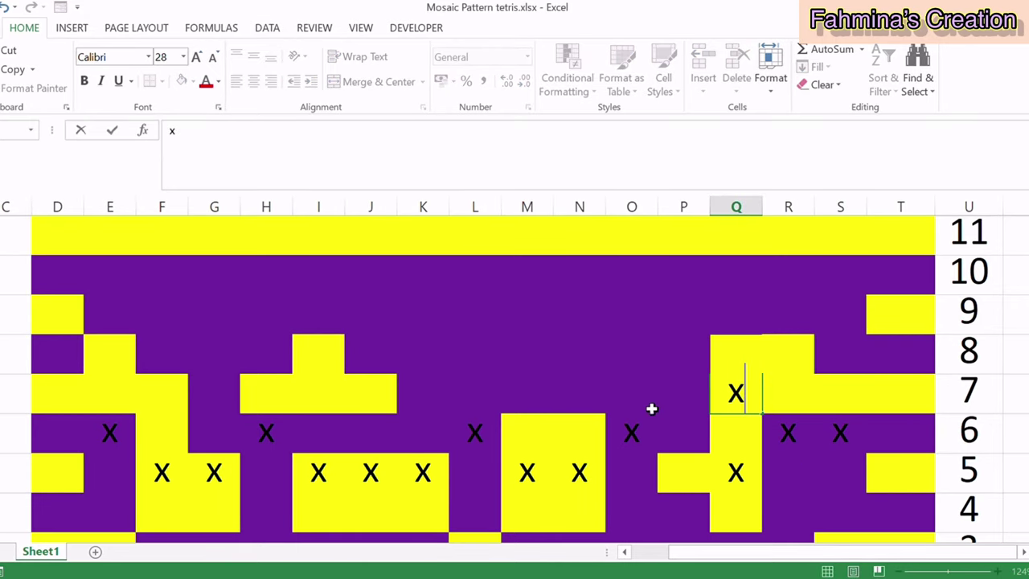
{"action": "left_click", "coordinate": [162, 402]}
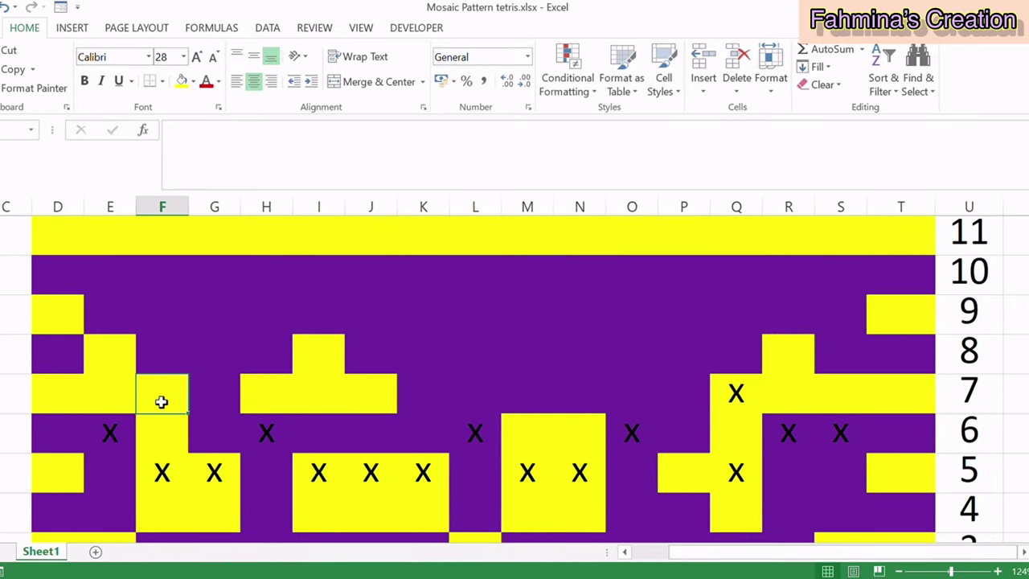
{"action": "type", "text": "x"}
{"action": "left_click", "coordinate": [456, 396]}
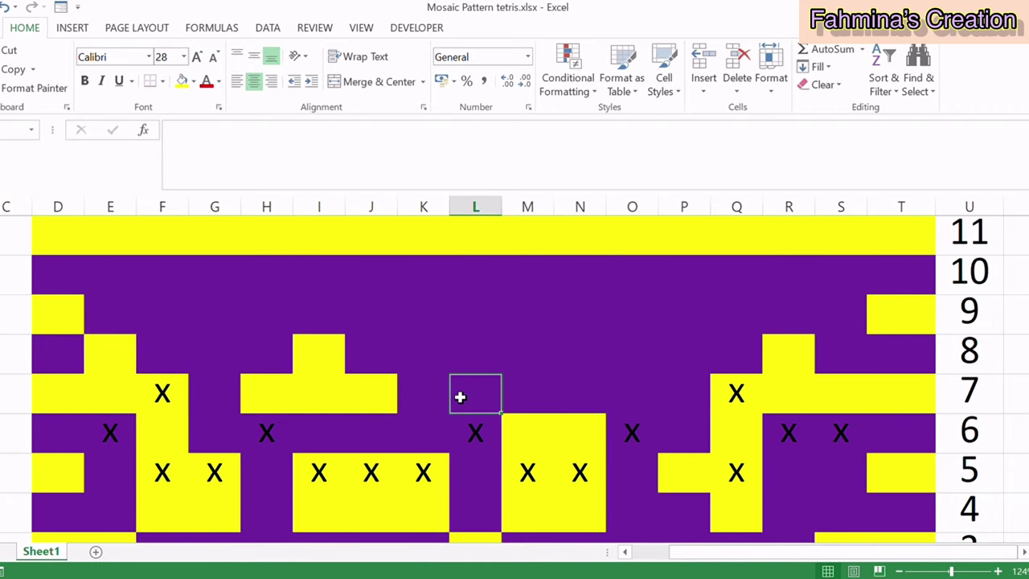
Step: Examine the x marks in columns F and Q of pattern row 7 against the cells in the rows below them
{"action": "scroll", "coordinate": [455, 402], "scroll_direction": "down", "scroll_amount": 1}
{"action": "left_click", "coordinate": [168, 275]}
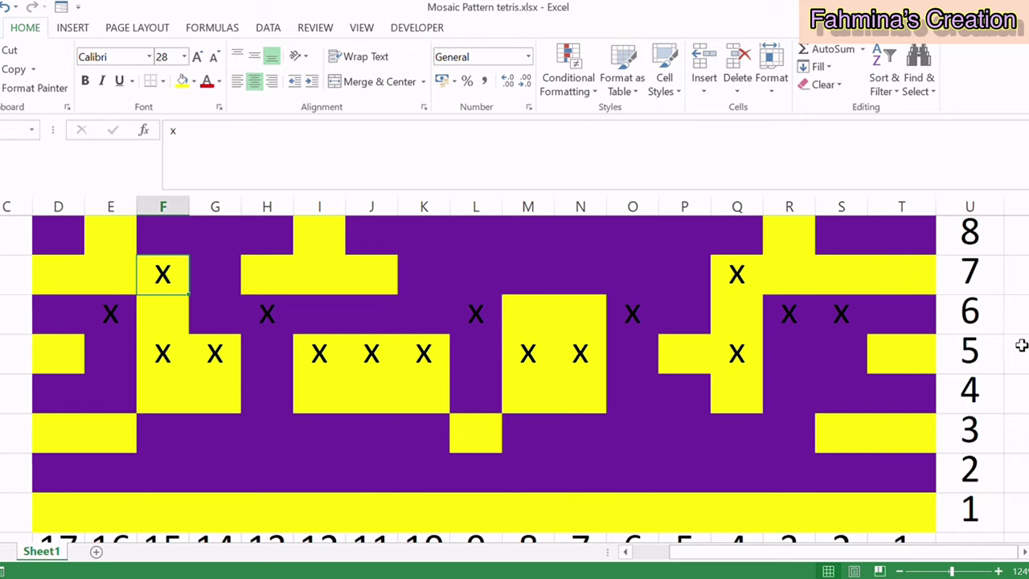
{"action": "left_click", "coordinate": [743, 318]}
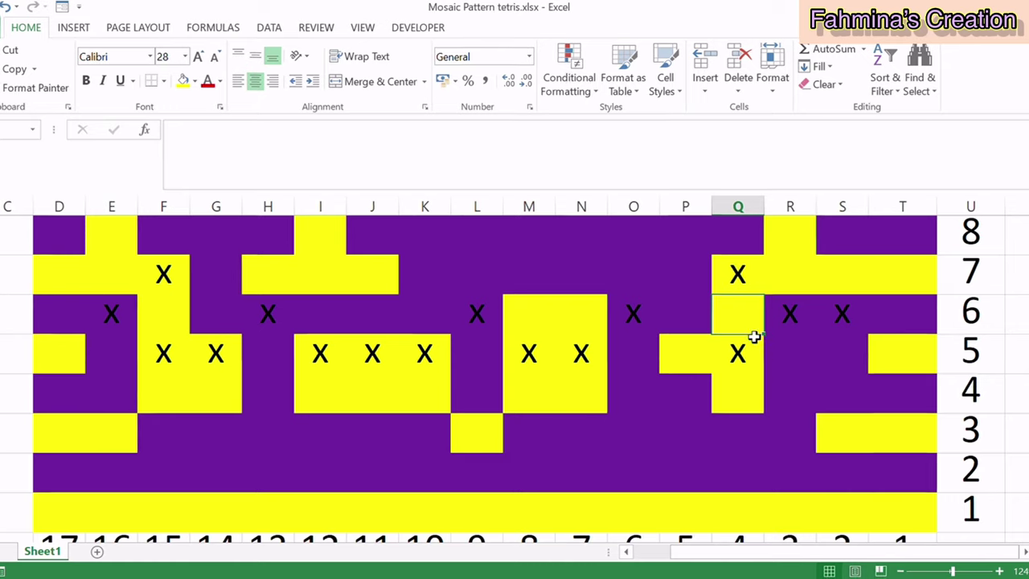
{"action": "left_click", "coordinate": [740, 276]}
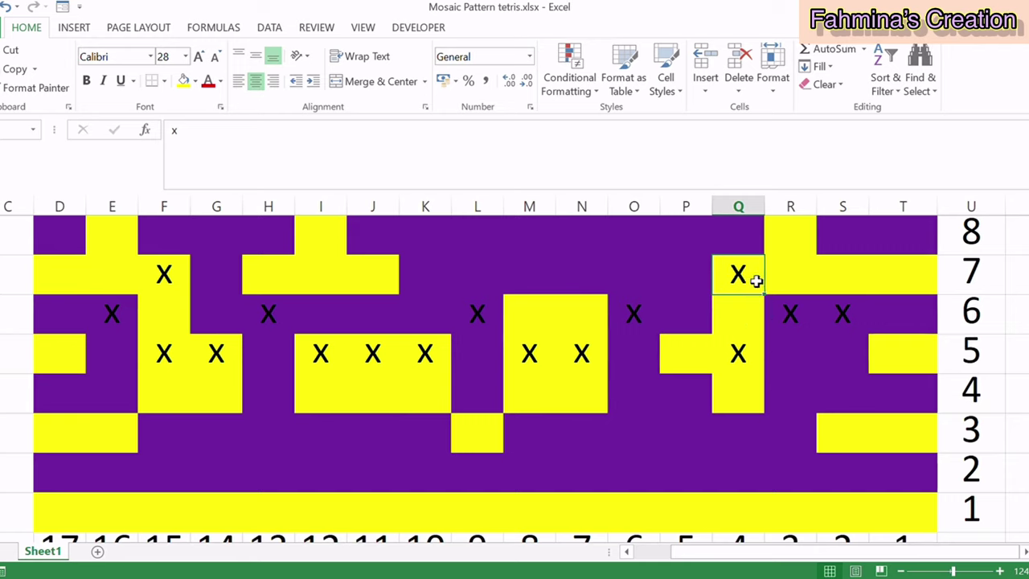
{"action": "left_click", "coordinate": [750, 324]}
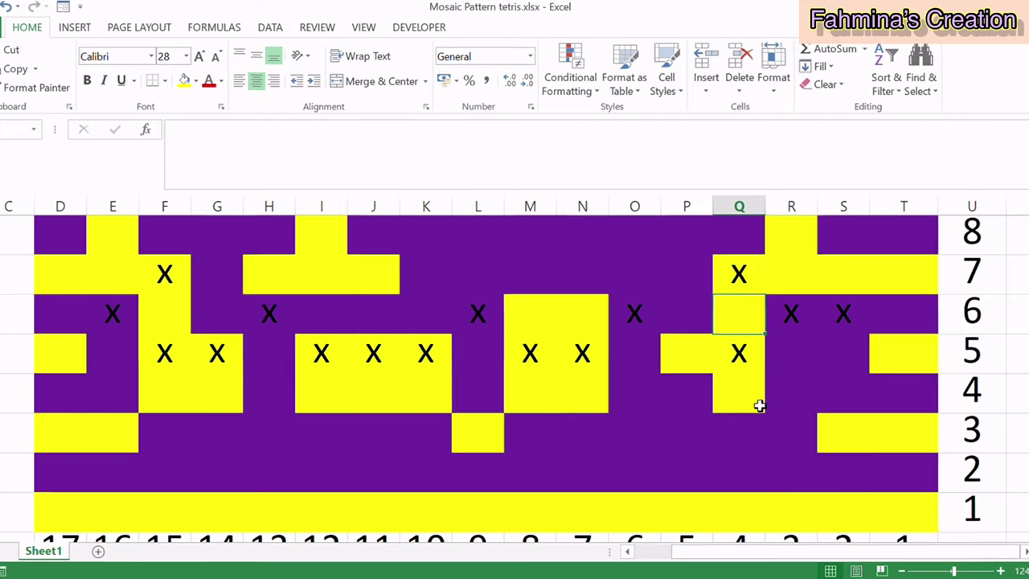
{"action": "left_click", "coordinate": [822, 401]}
{"action": "scroll", "coordinate": [777, 411], "scroll_direction": "down", "scroll_amount": 2}
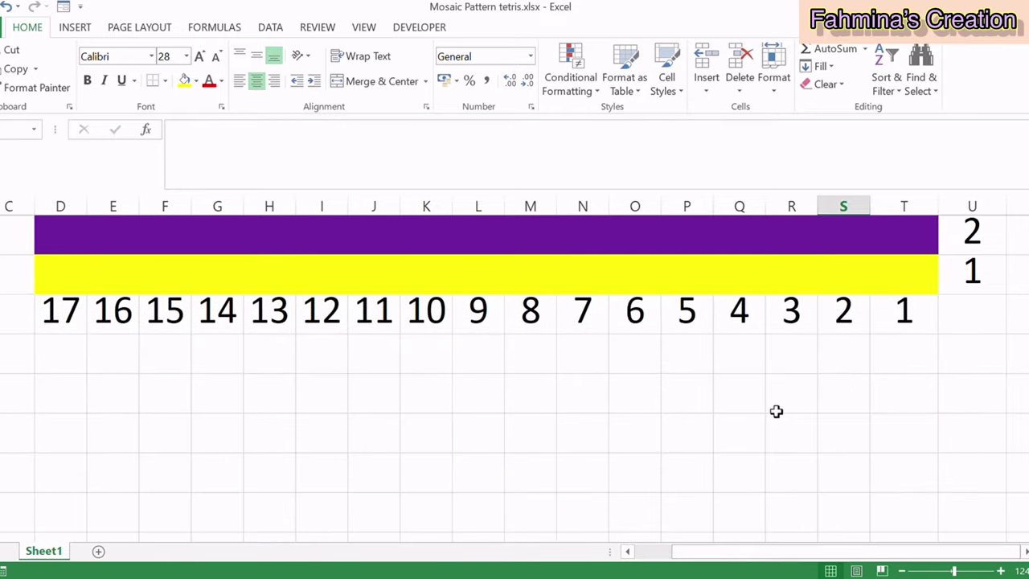
{"action": "scroll", "coordinate": [777, 411], "scroll_direction": "up", "scroll_amount": 3}
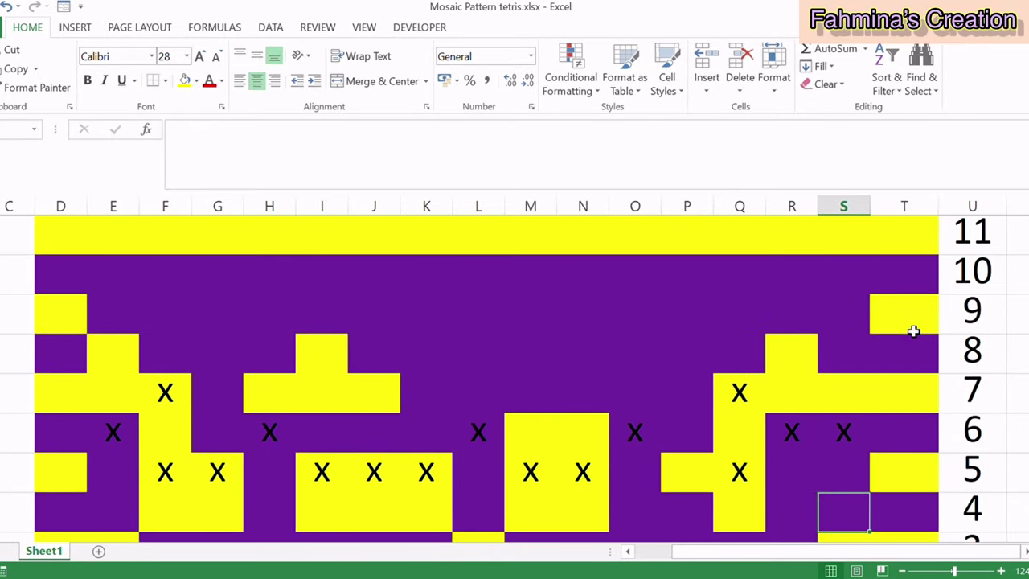